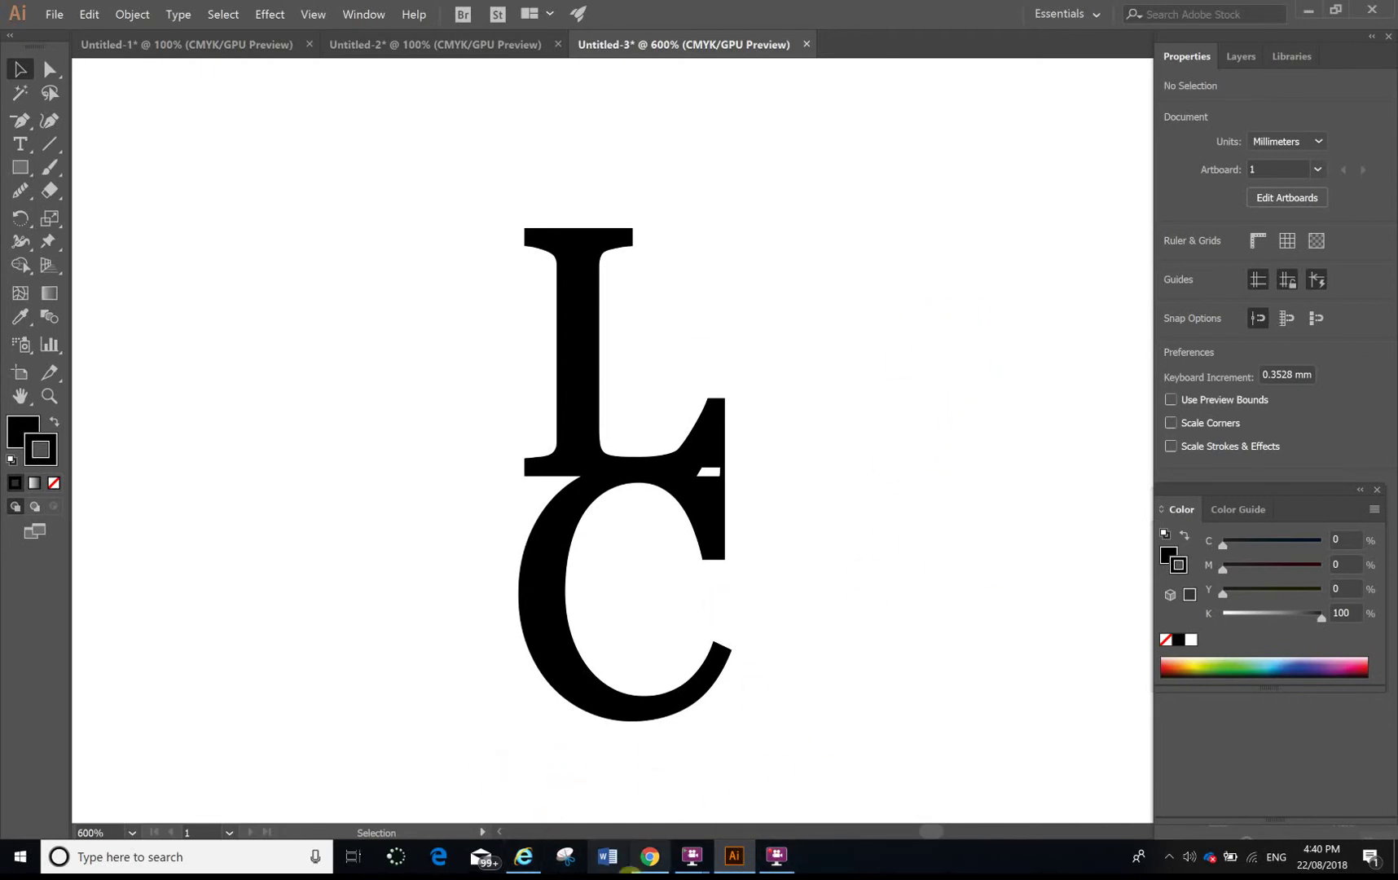
Check the hand-drawn LC sketch in the browser photo, return to Illustrator and delete the stacked LC artwork.
{"action": "left_click", "coordinate": [651, 865]}
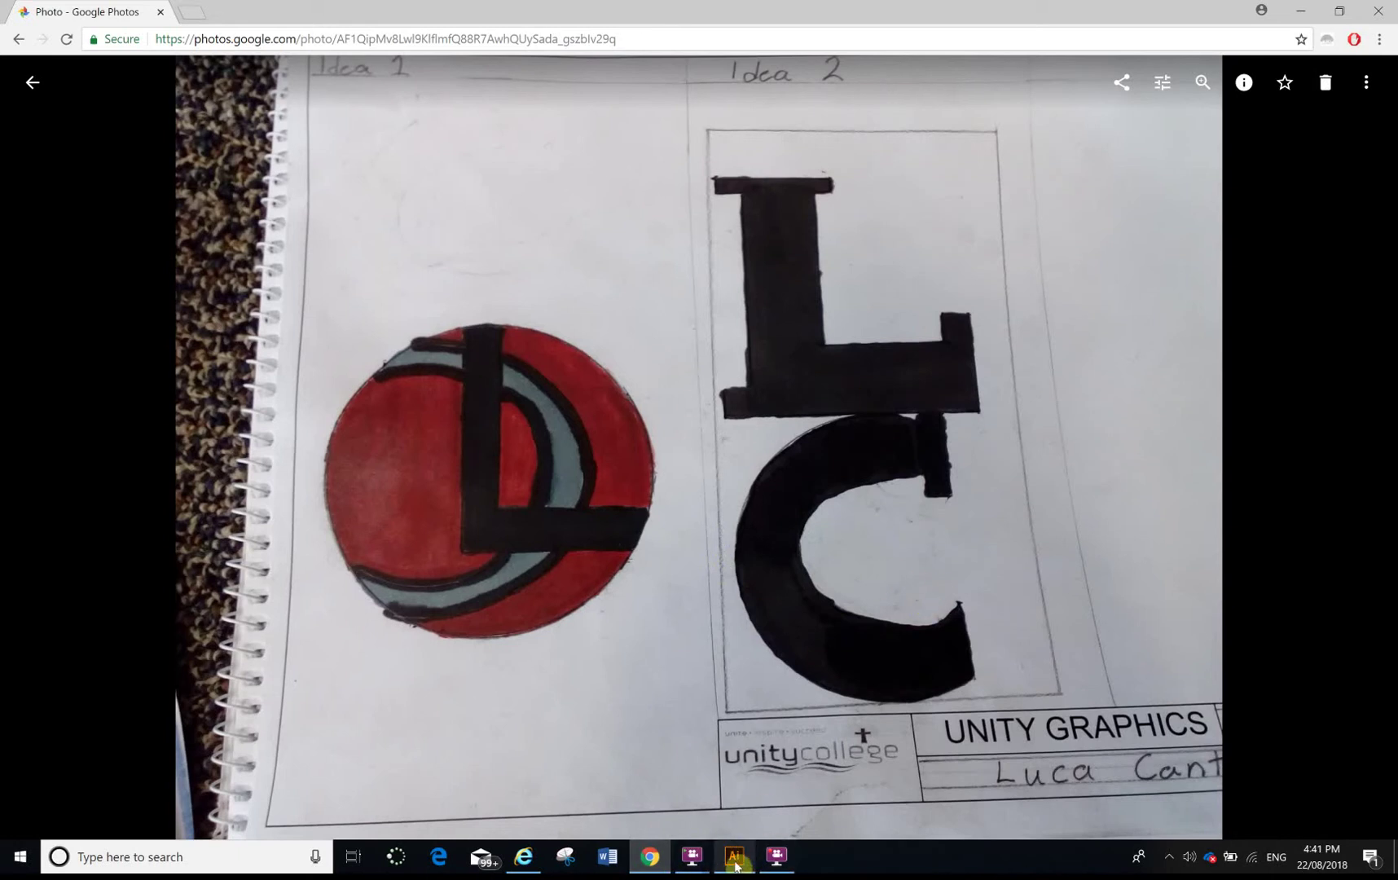
{"action": "mouse_move", "coordinate": [736, 866]}
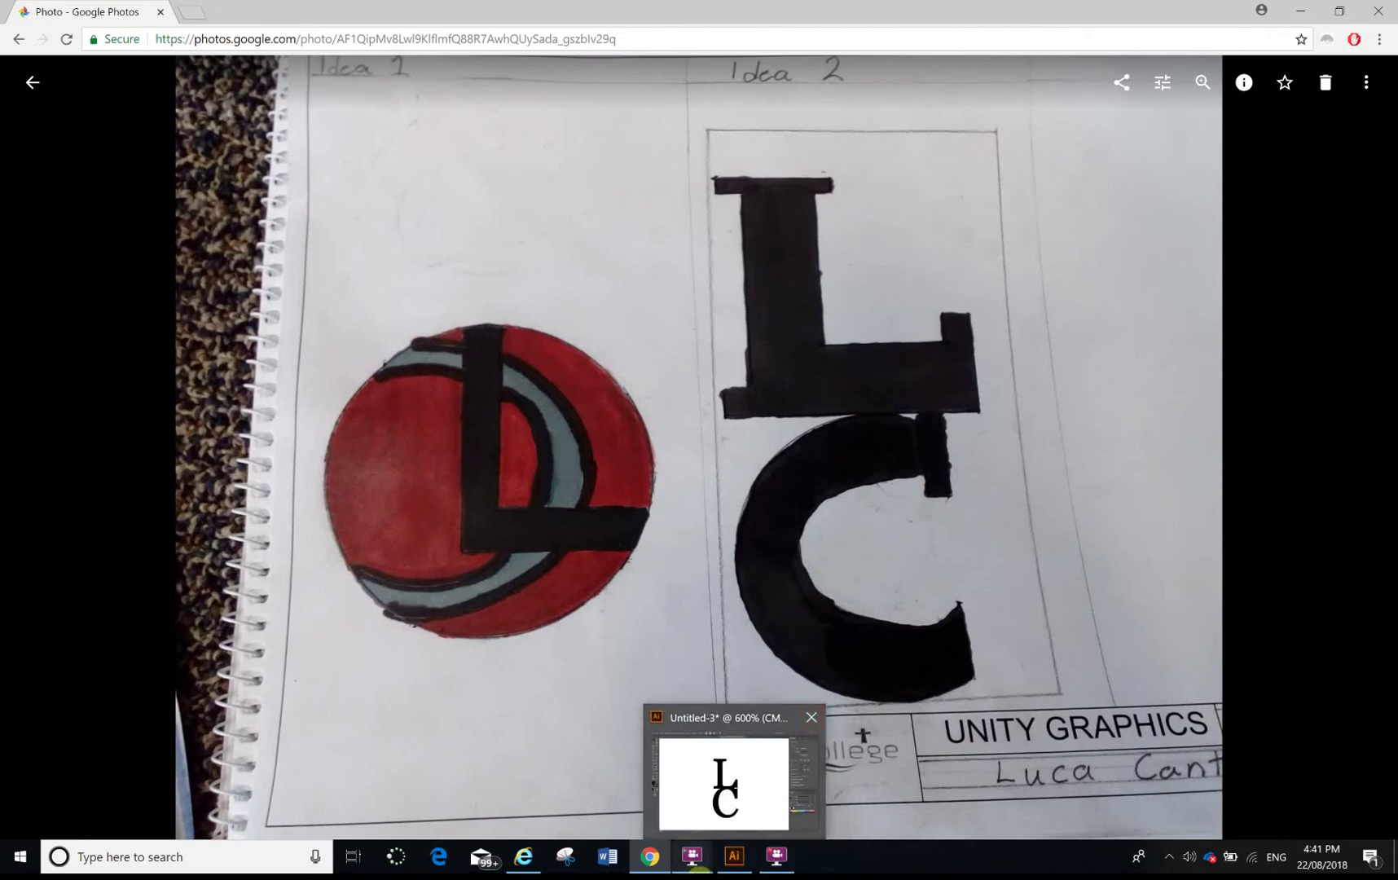
{"action": "left_click", "coordinate": [732, 851]}
{"action": "left_click_drag", "start_coordinate": [908, 143], "coordinate": [369, 742]}
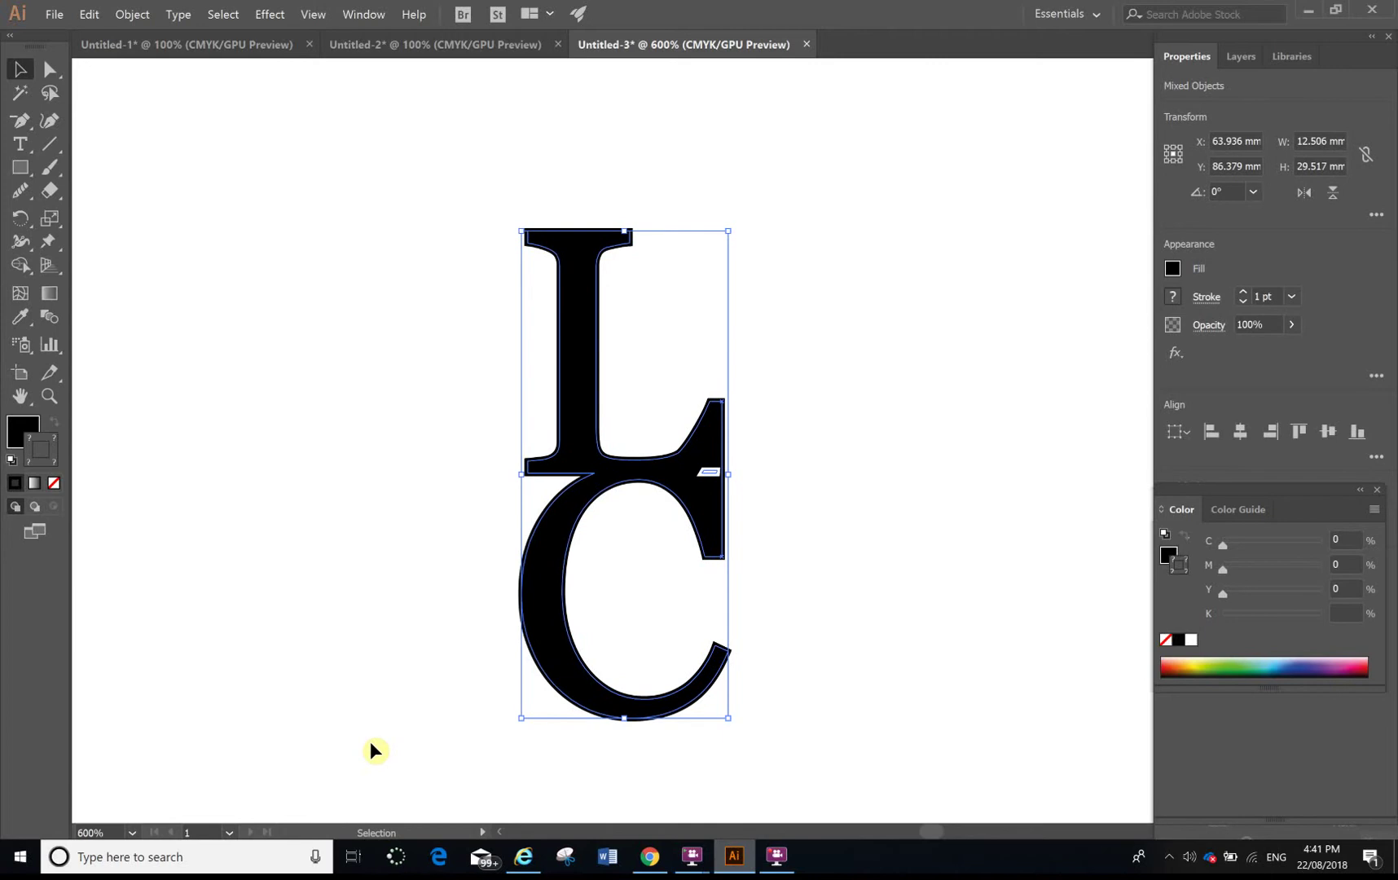
{"action": "key", "text": "Delete"}
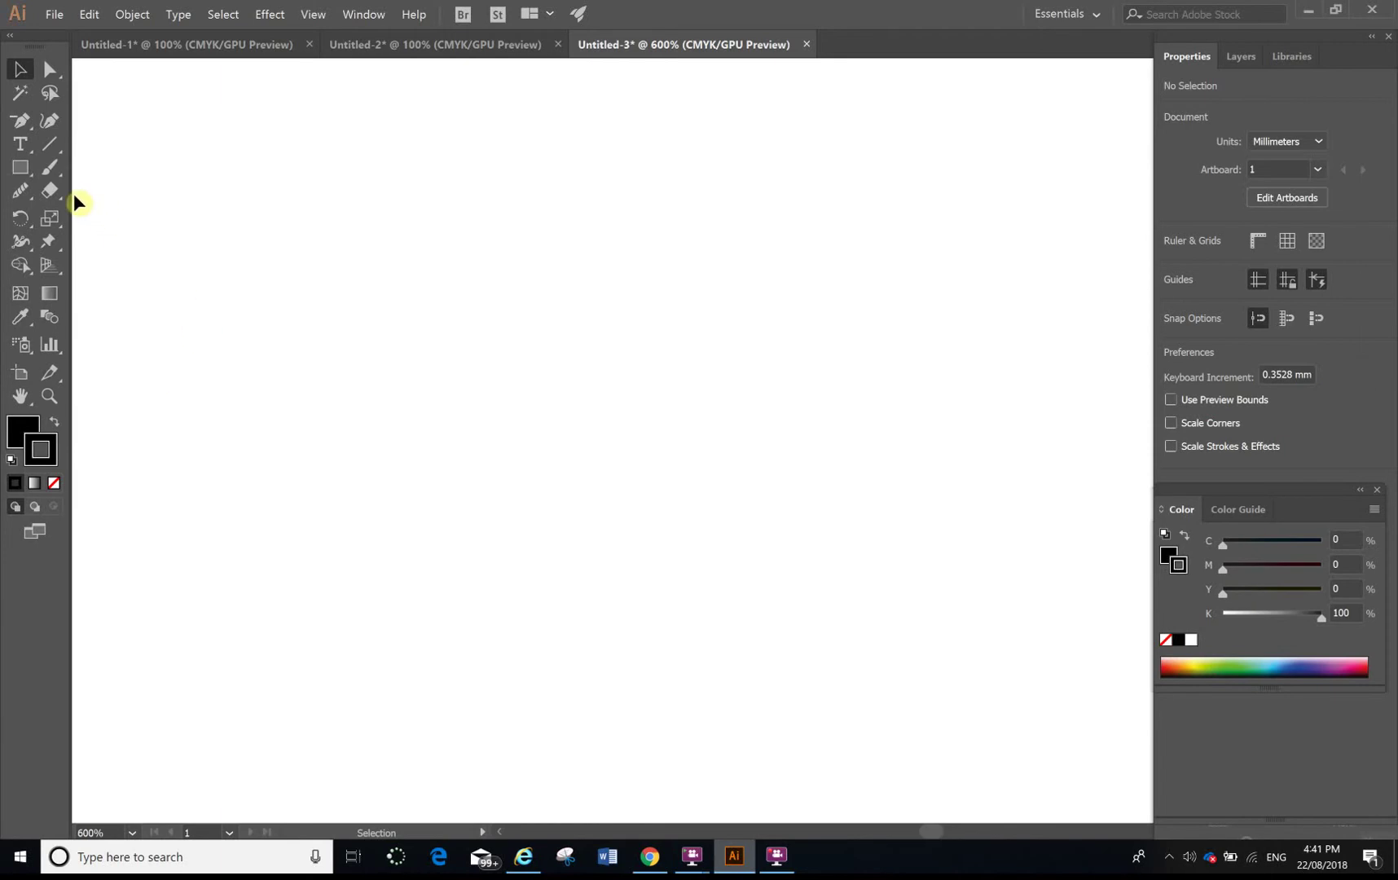
Add a text object reading LC in capitals in the cleared area below the existing lettering, checking the reference sketch.
{"action": "left_click", "coordinate": [23, 146]}
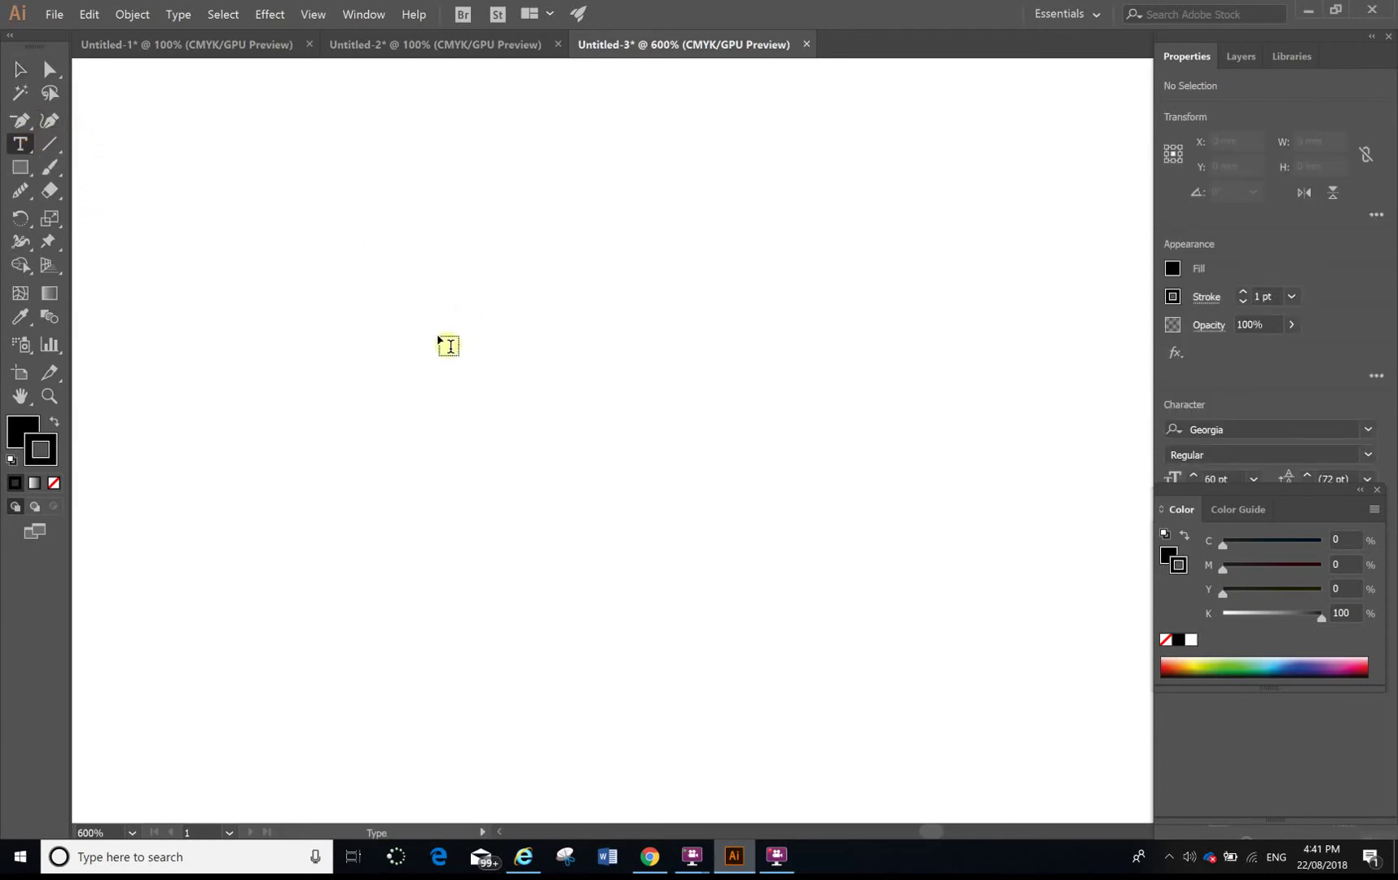
{"action": "left_click", "coordinate": [420, 316]}
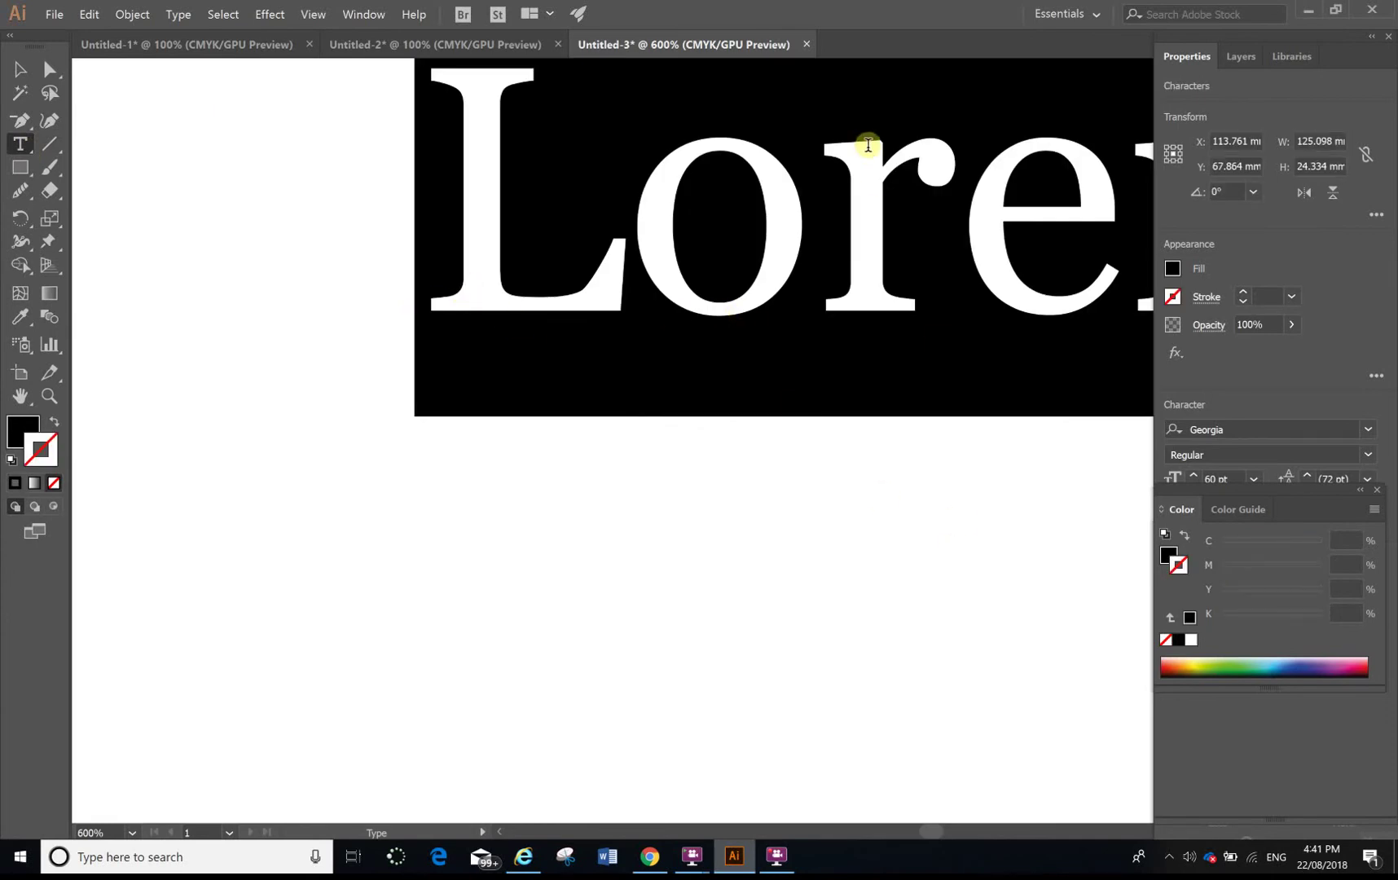
{"action": "left_click", "coordinate": [649, 856]}
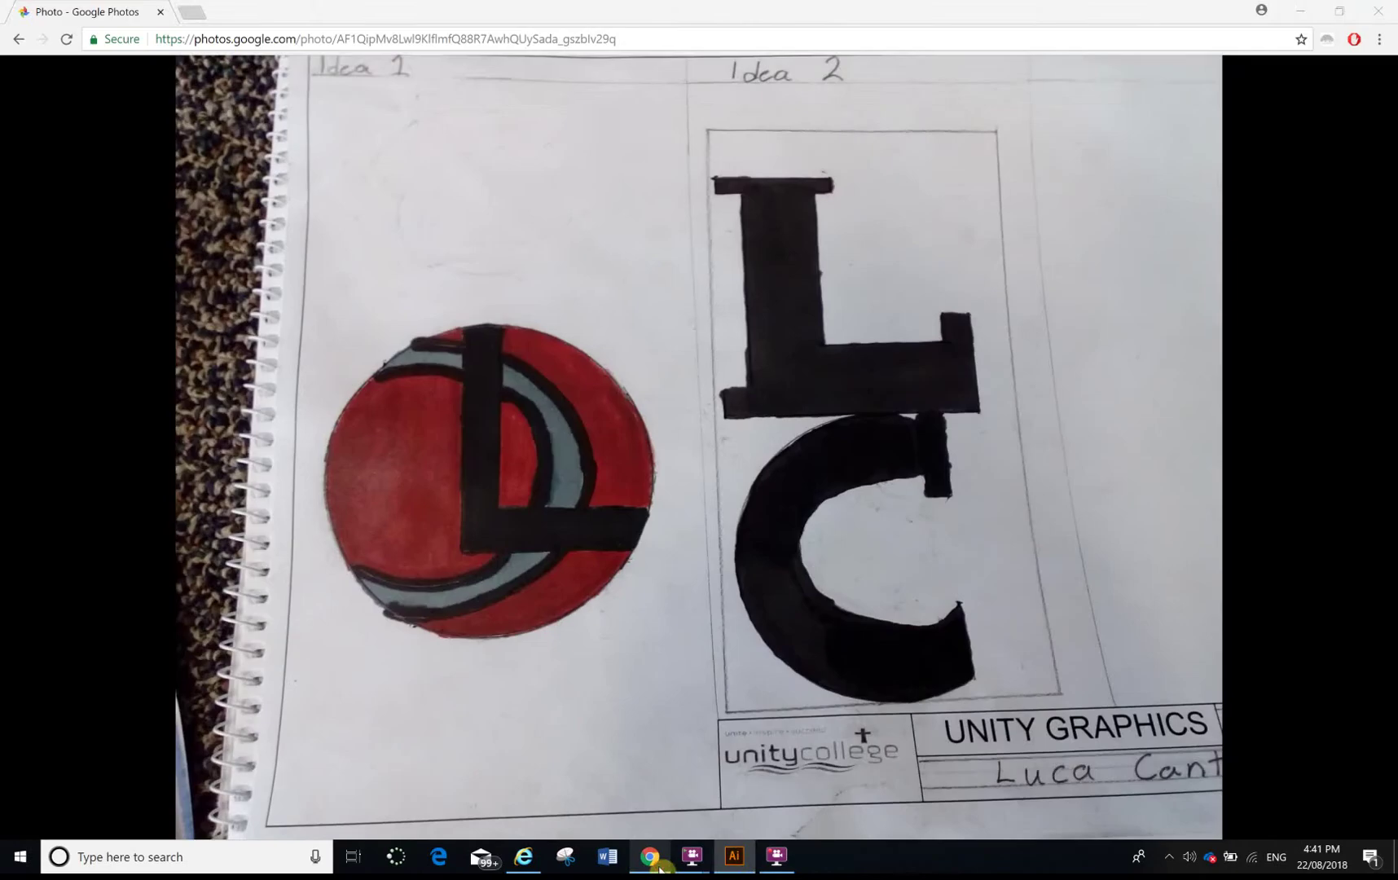
{"action": "left_click", "coordinate": [734, 856]}
{"action": "type", "text": "lc"}
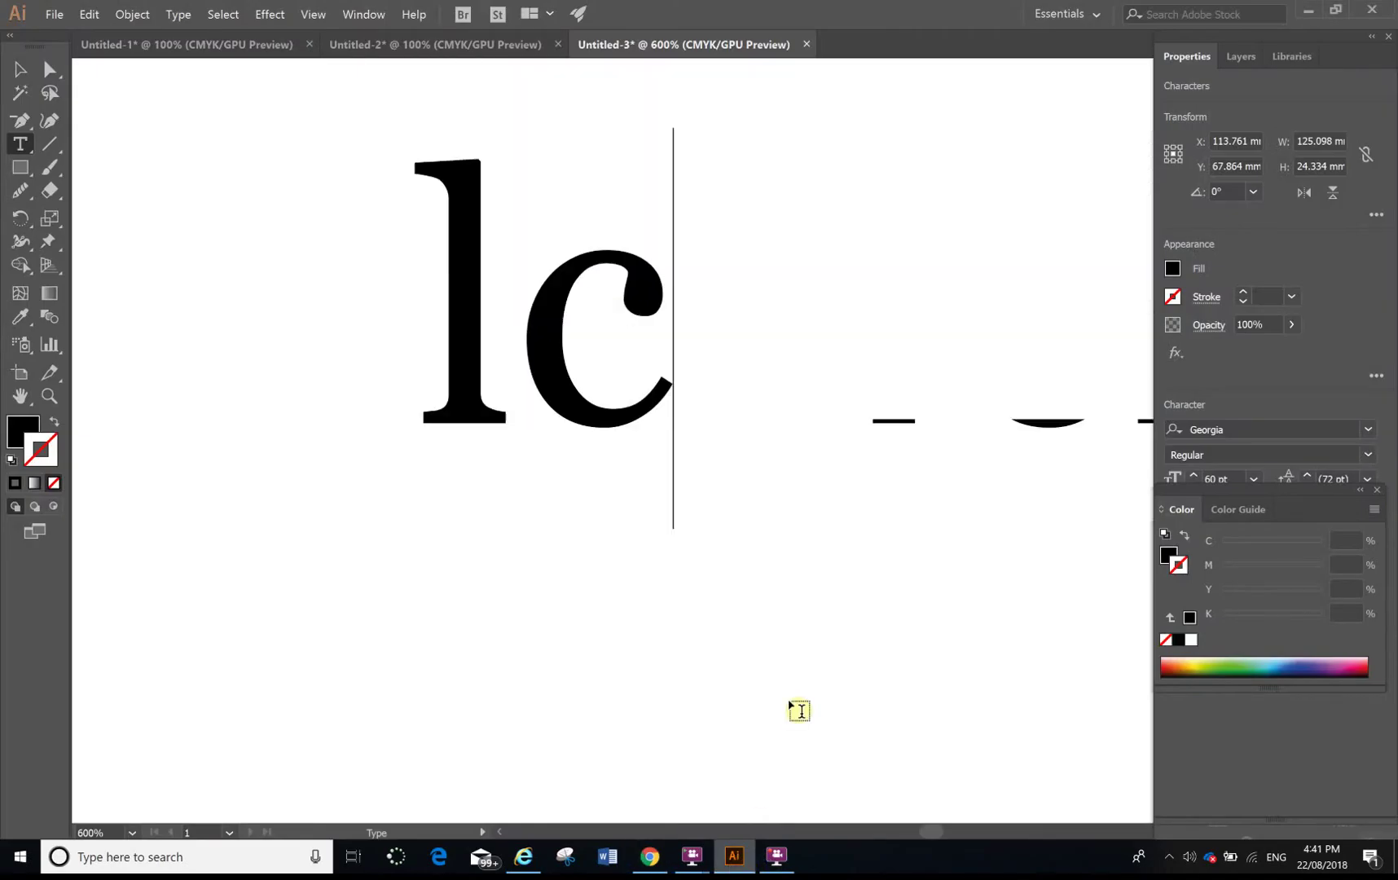
{"action": "key", "text": "BackSpace"}
{"action": "key", "text": "BackSpace"}
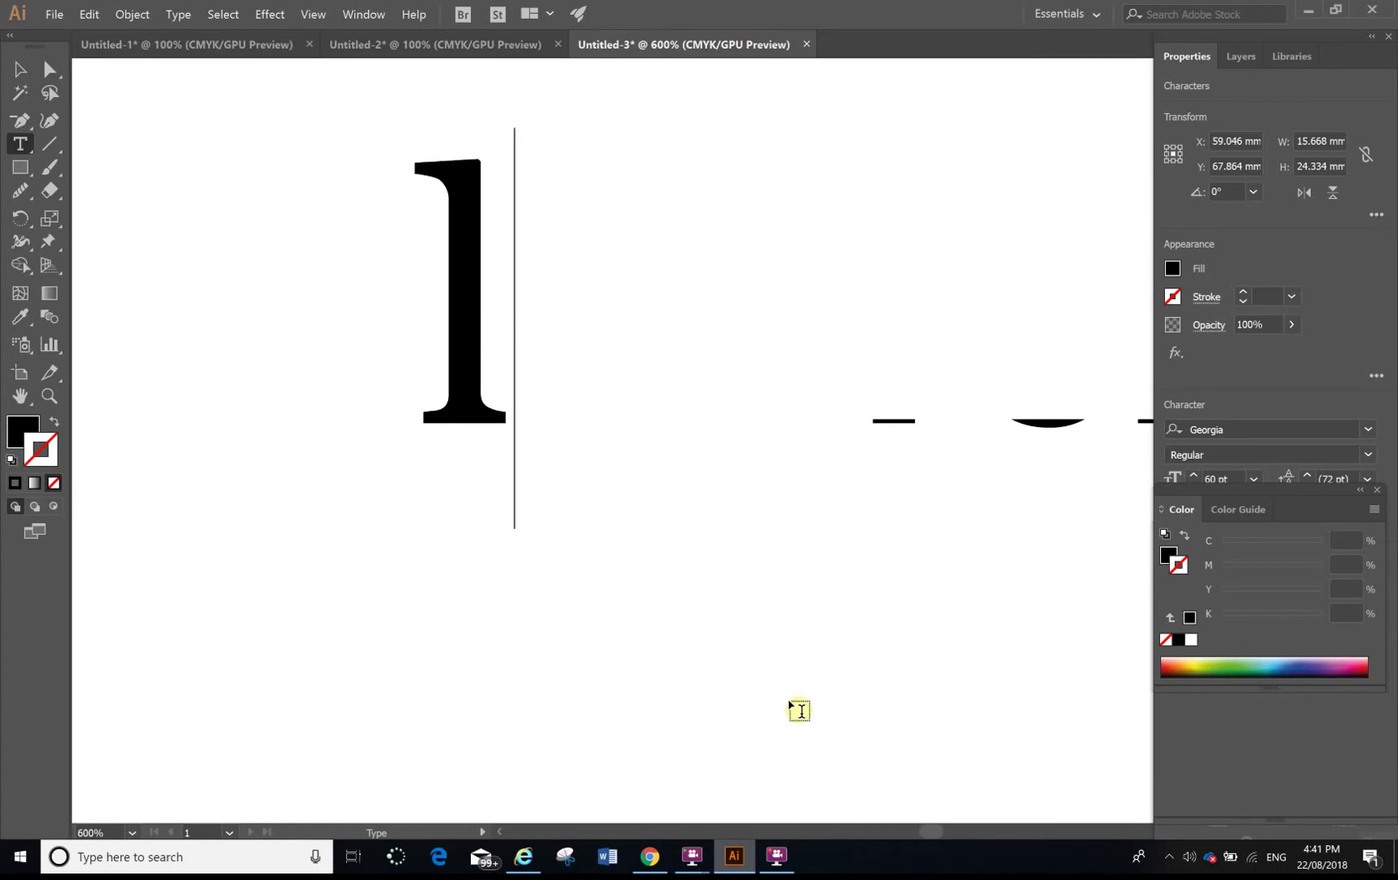
{"action": "scroll", "coordinate": [1002, 635], "scroll_direction": "up", "scroll_amount": 1}
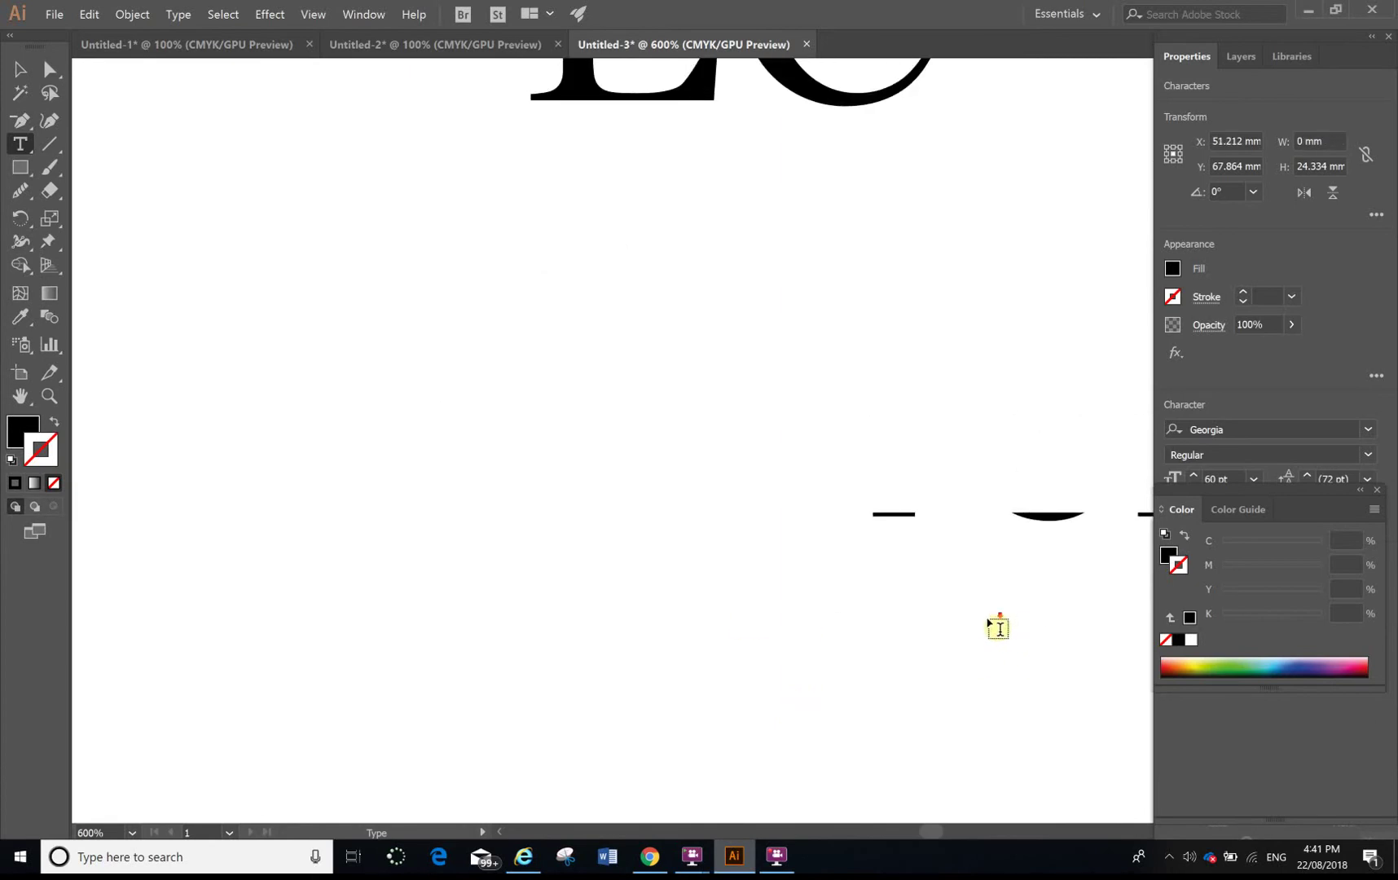
{"action": "key", "text": "ctrl+minus"}
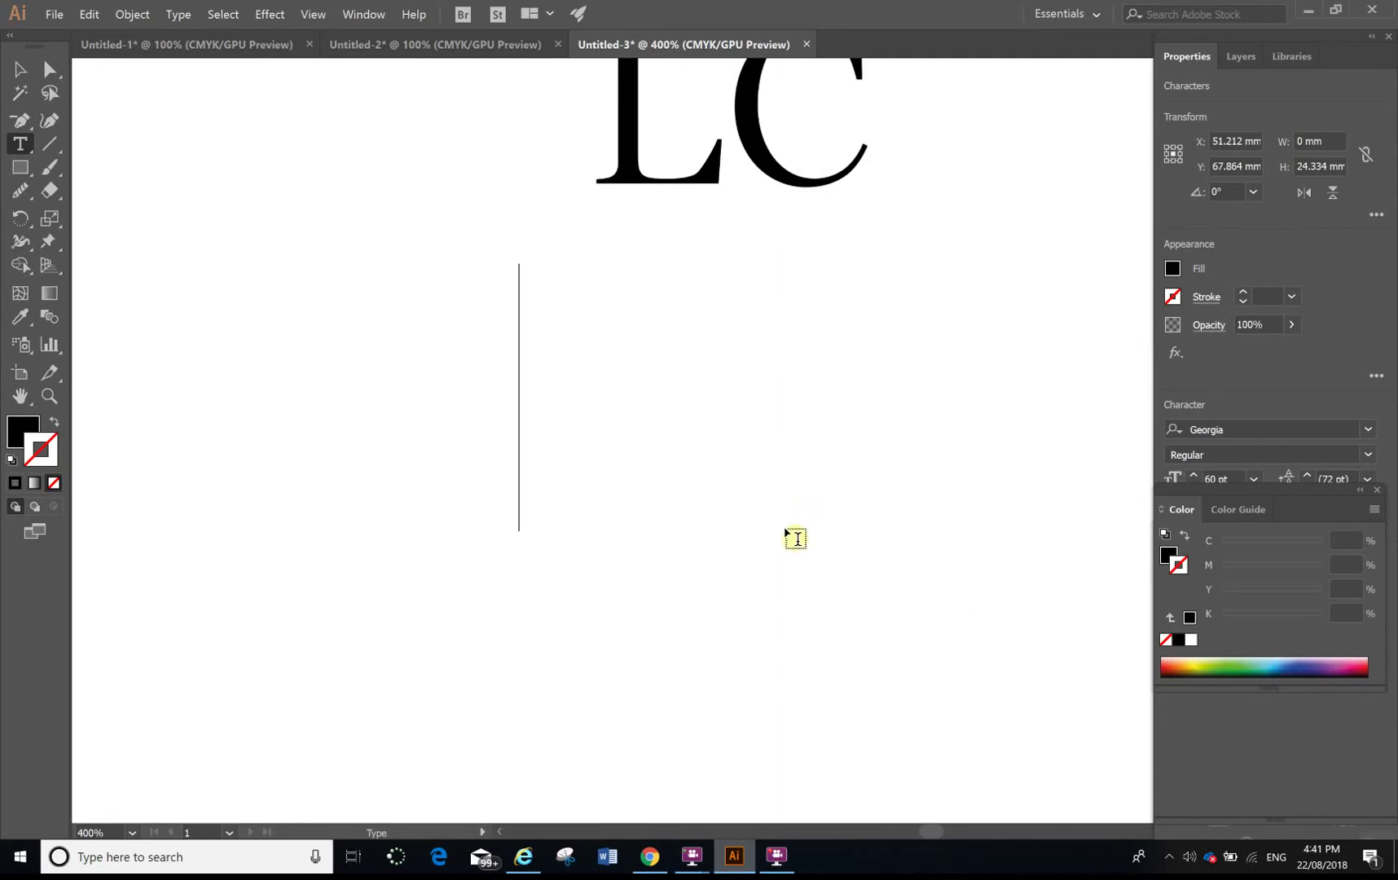
{"action": "type", "text": "LC"}
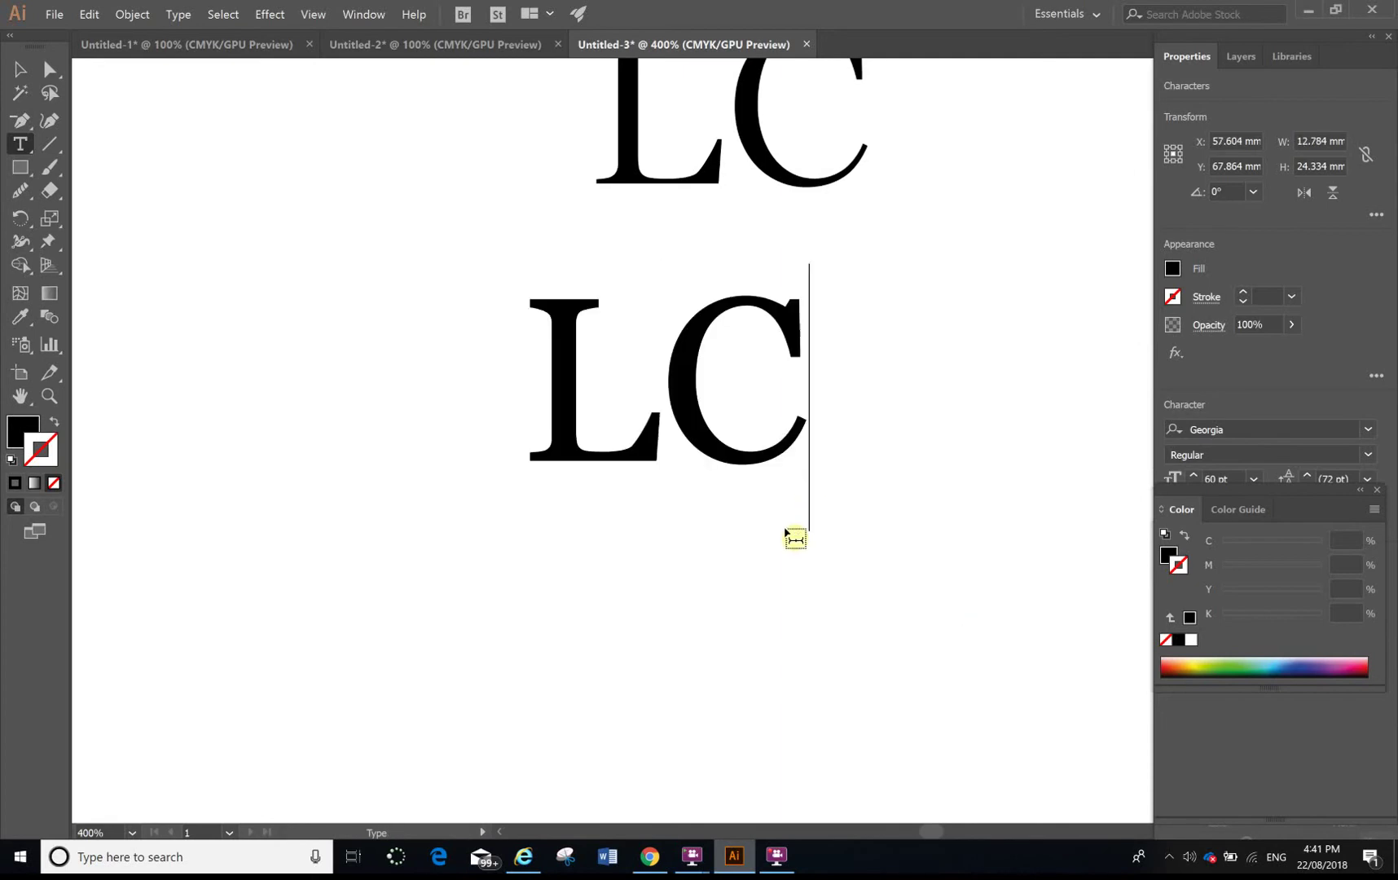
{"action": "scroll", "coordinate": [807, 448], "scroll_direction": "up", "scroll_amount": 10}
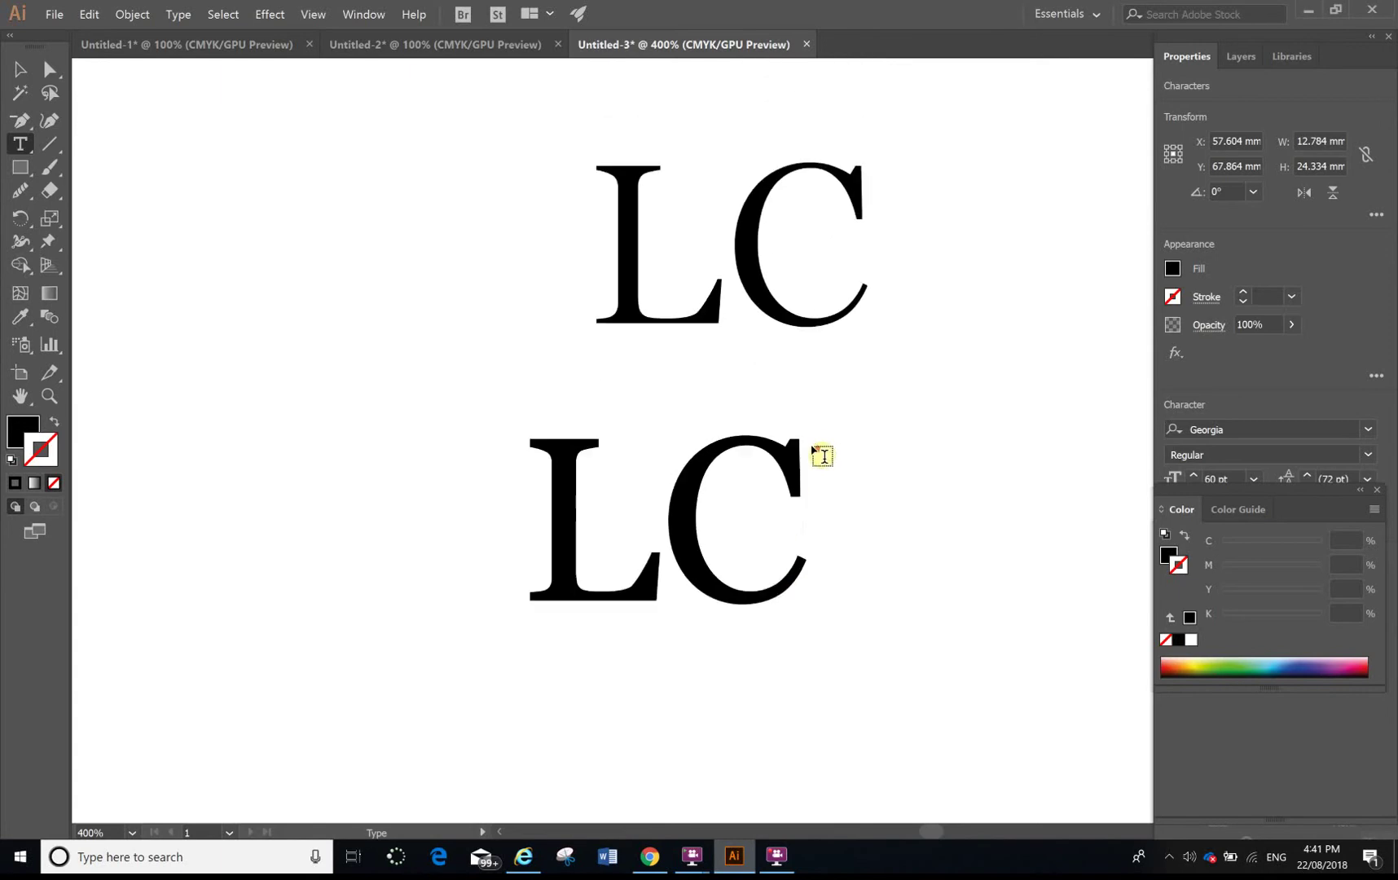
{"action": "scroll", "coordinate": [784, 423], "scroll_direction": "down", "scroll_amount": 8}
{"action": "scroll", "coordinate": [736, 451], "scroll_direction": "down", "scroll_amount": 1}
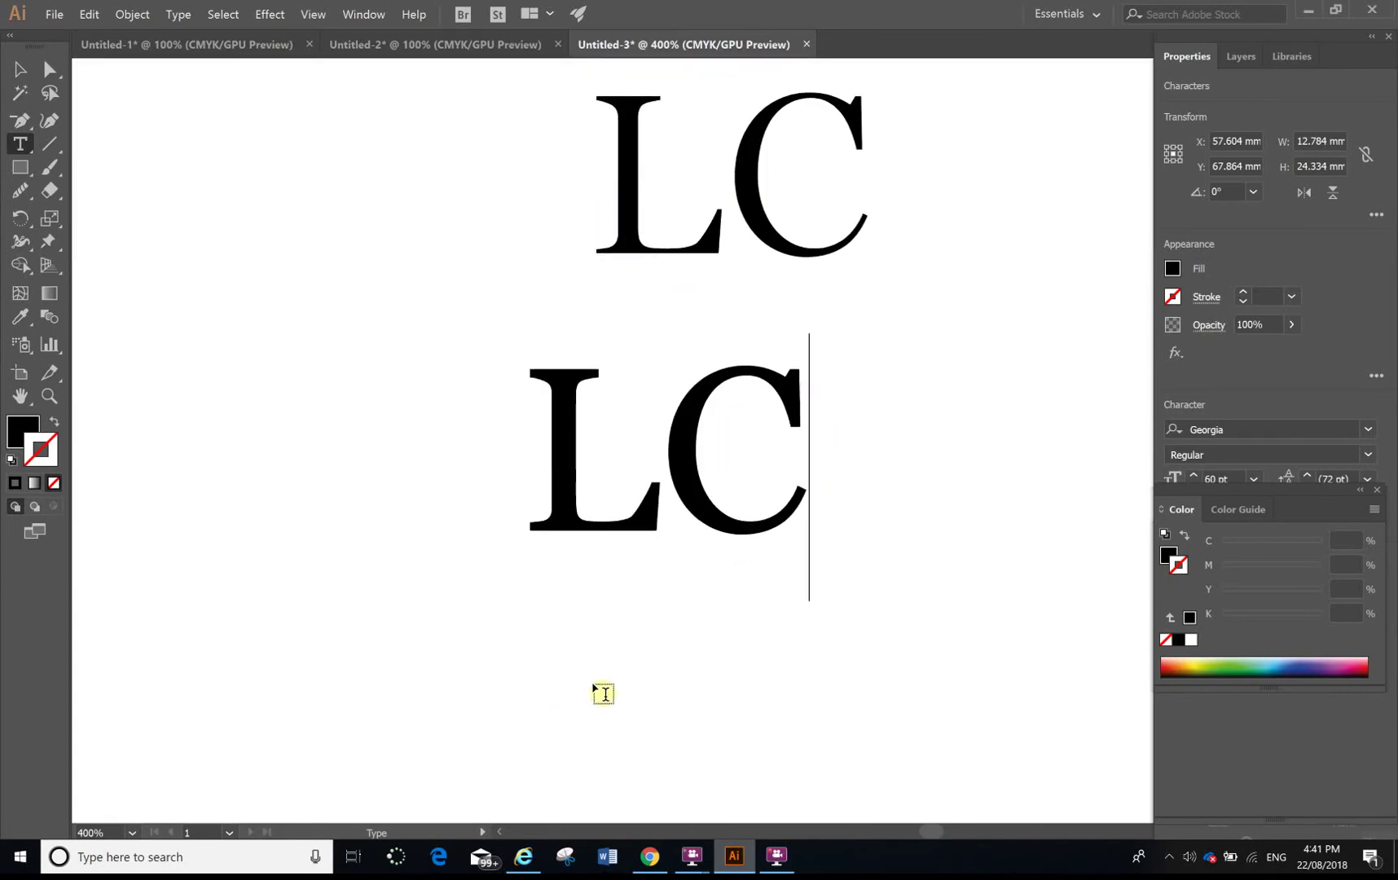
Move the upper LC text farther up and left, and nudge the lower LC text slightly right.
{"action": "left_click_drag", "start_coordinate": [809, 499], "coordinate": [858, 518]}
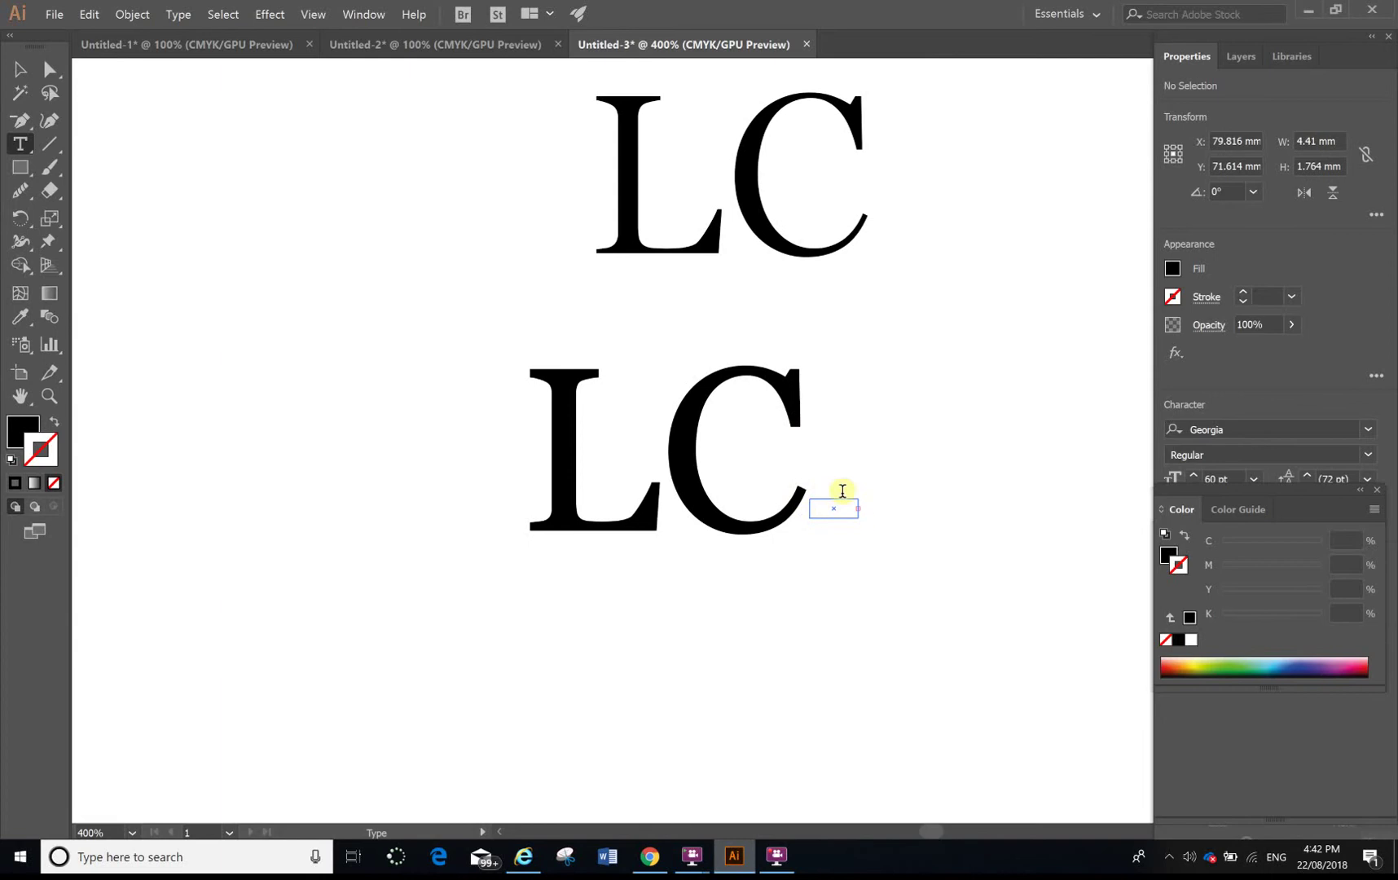
{"action": "key", "text": "Escape"}
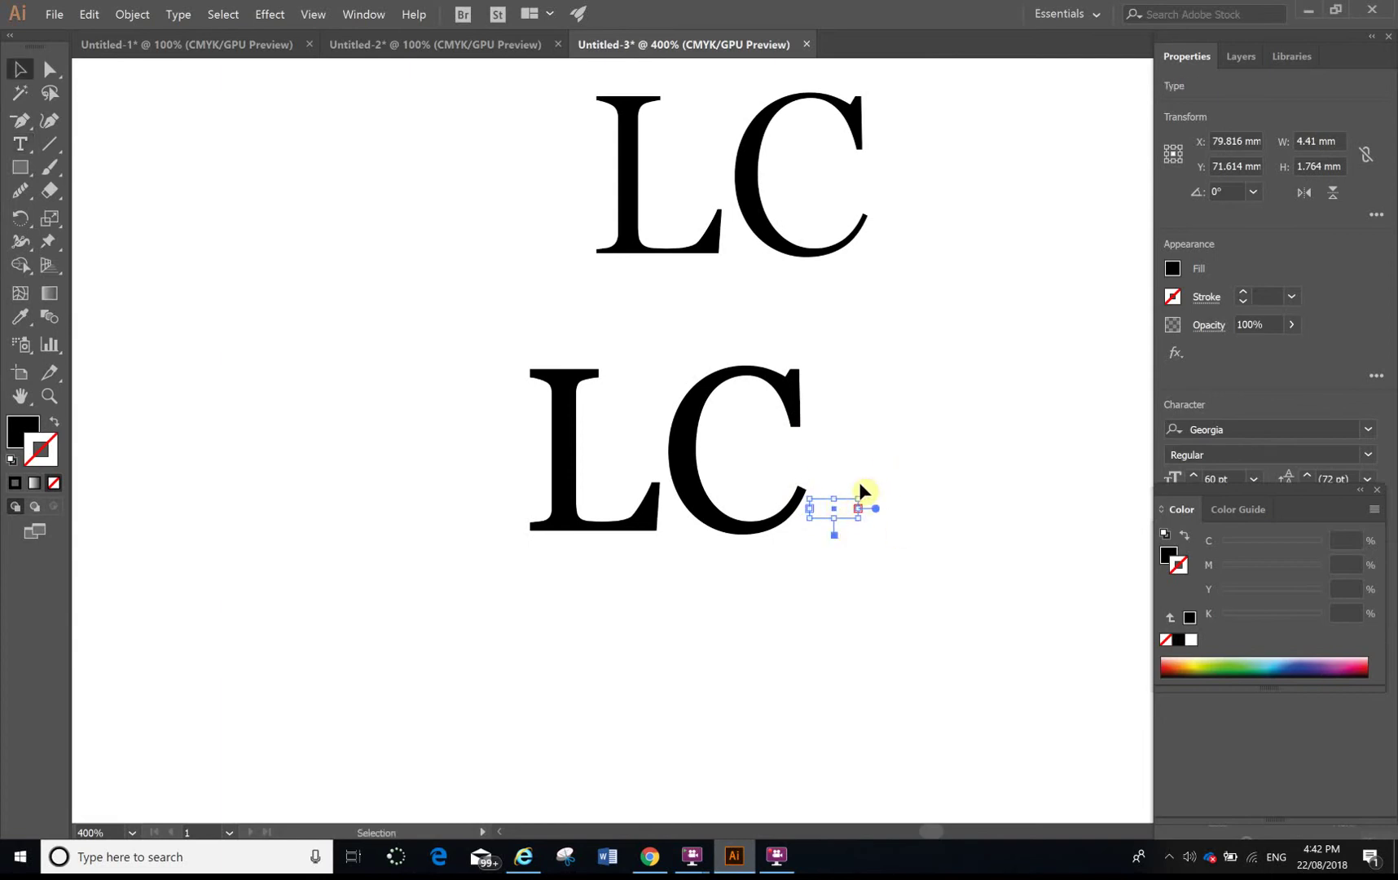
{"action": "left_click", "coordinate": [619, 414]}
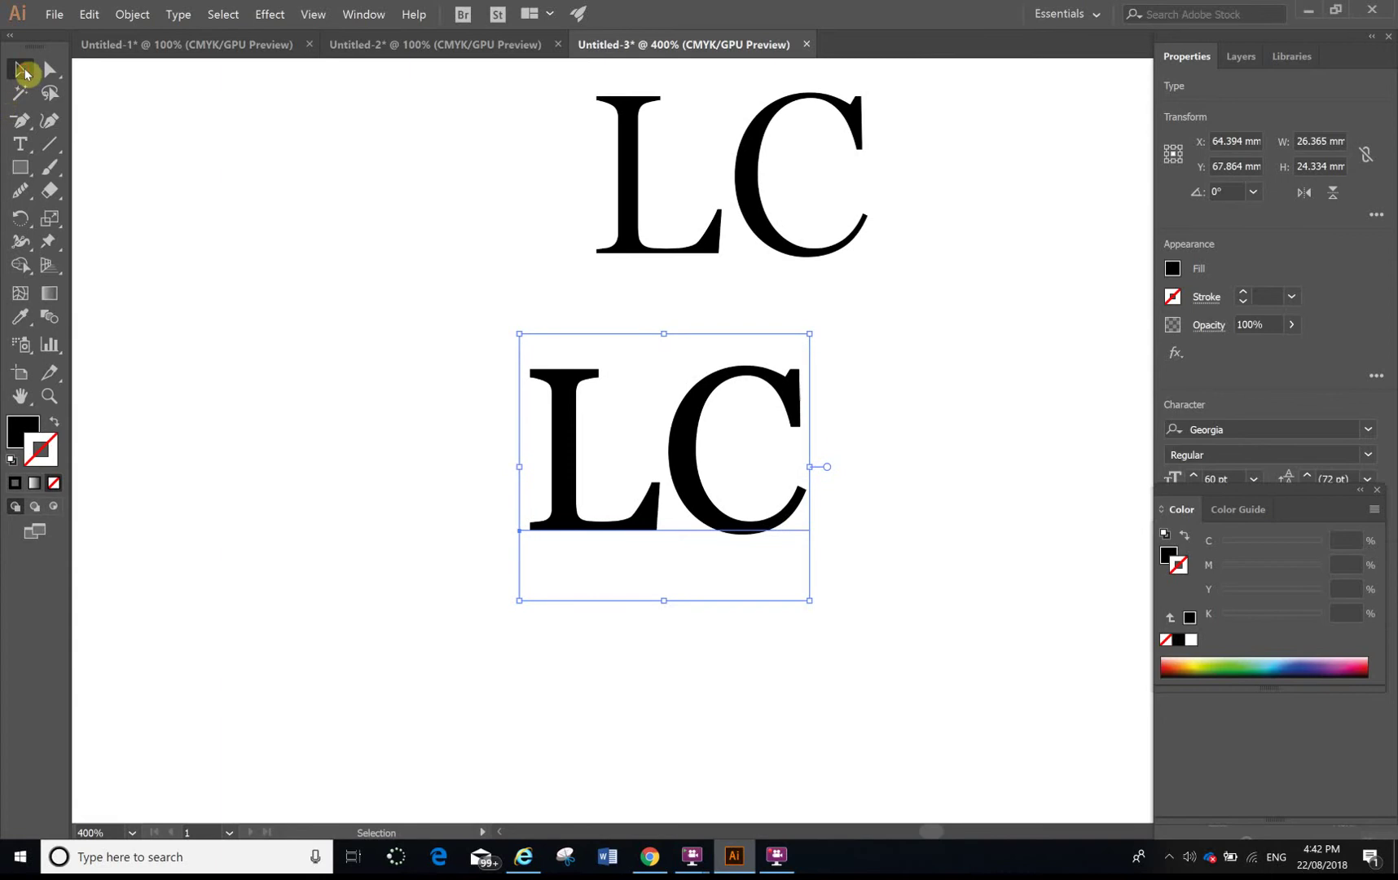
{"action": "left_click_drag", "start_coordinate": [831, 588], "coordinate": [664, 227]}
{"action": "left_click_drag", "start_coordinate": [865, 352], "coordinate": [424, 675]}
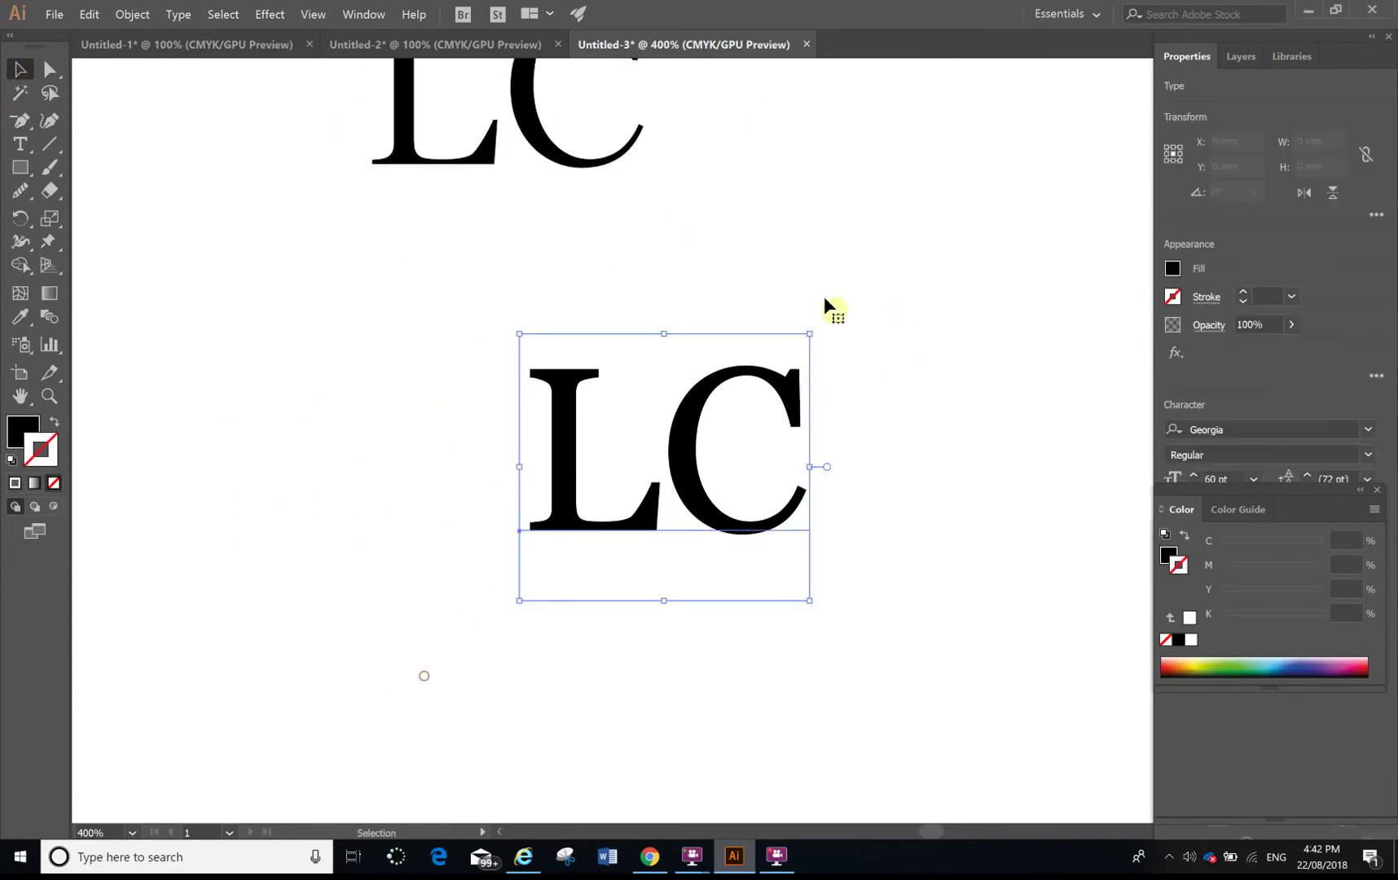
{"action": "mouse_move", "coordinate": [675, 506]}
{"action": "left_mouse_down"}
{"action": "mouse_move", "coordinate": [585, 445]}
{"action": "mouse_move", "coordinate": [680, 506]}
{"action": "left_mouse_up"}
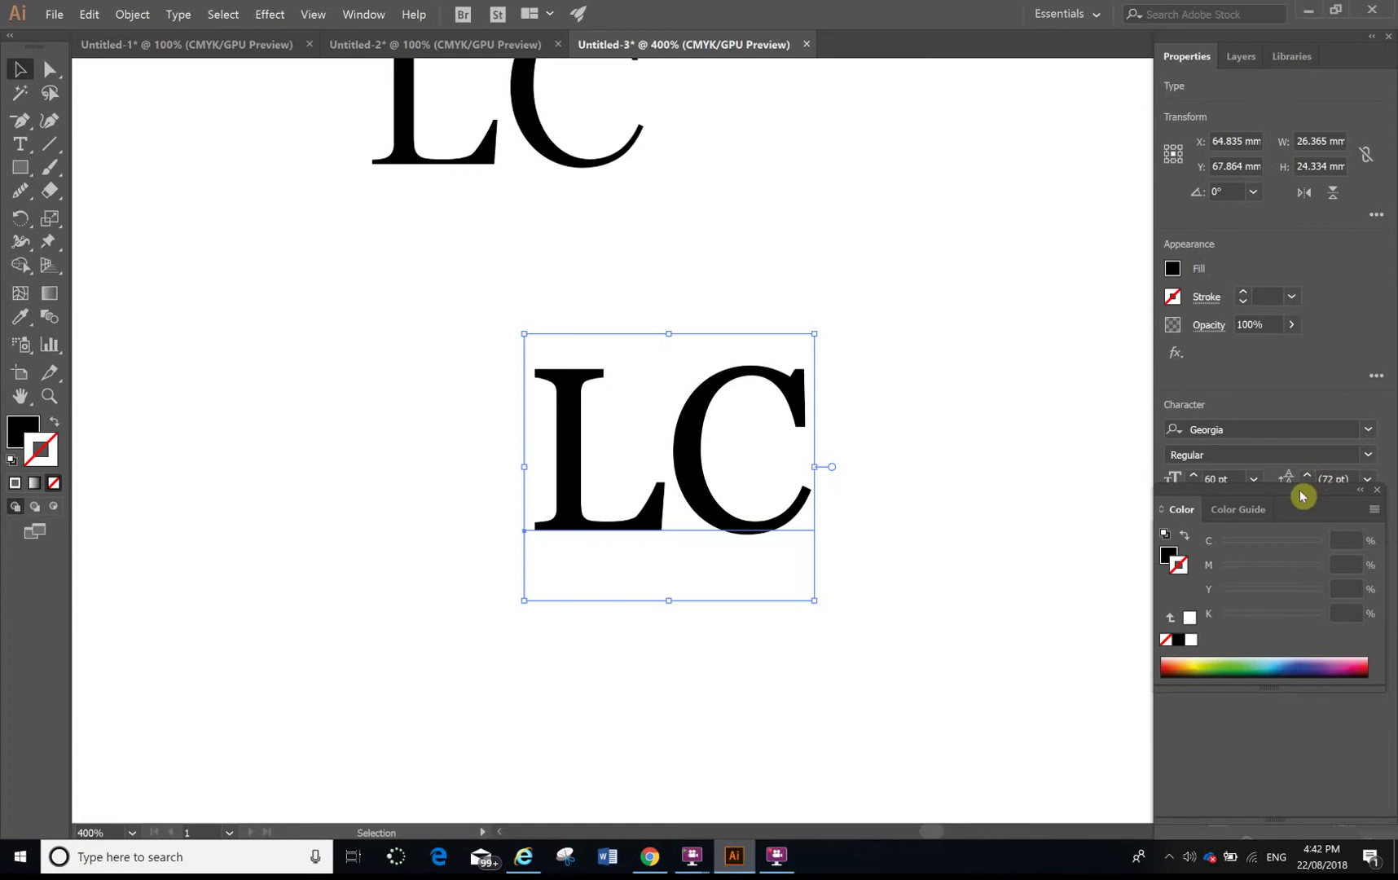
Uncover the character settings and change the whole lower LC text's font to Source Serif Variable.
{"action": "left_click_drag", "start_coordinate": [1278, 508], "coordinate": [1283, 631]}
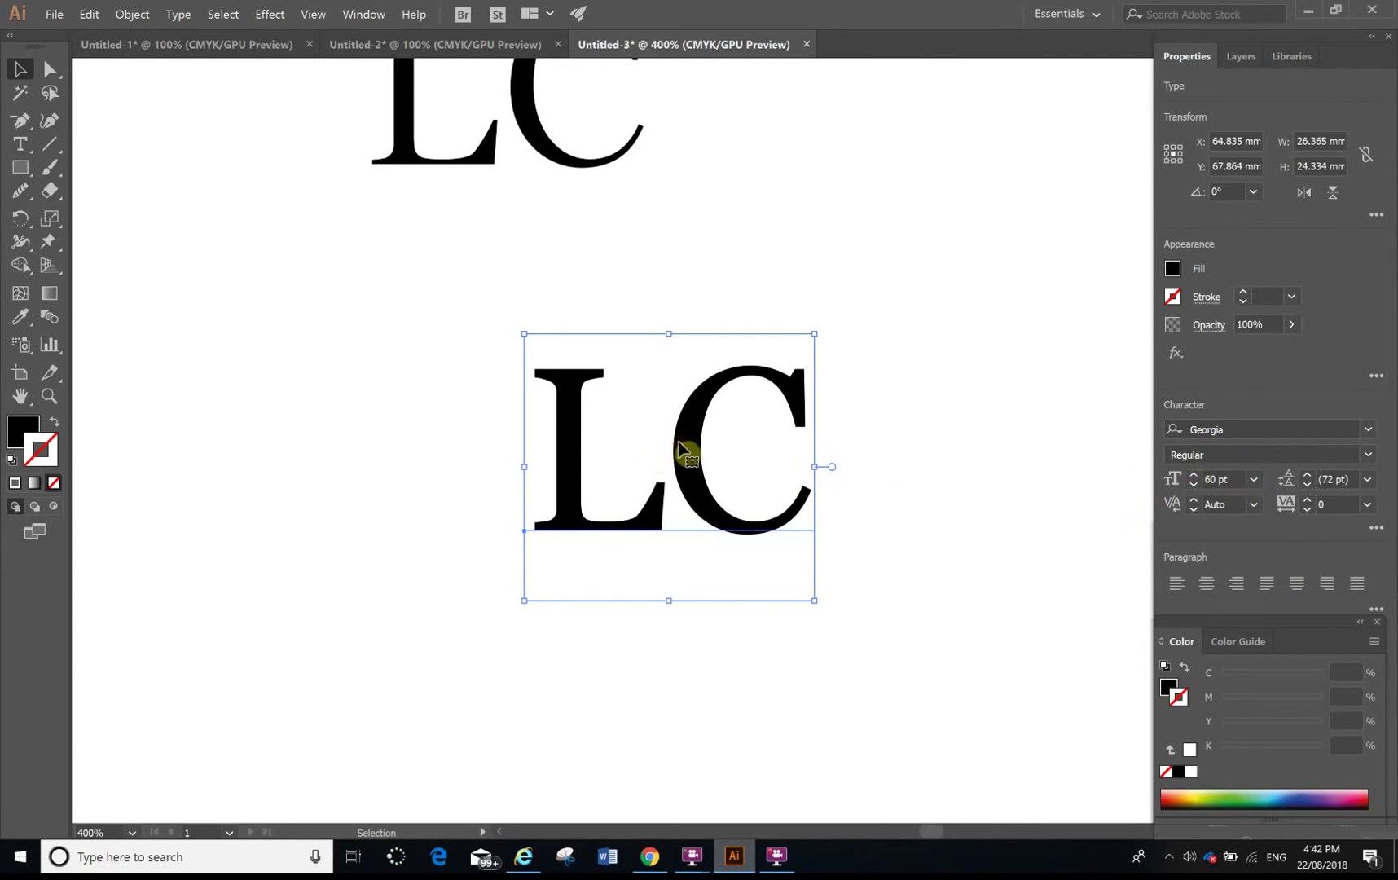
{"action": "mouse_move", "coordinate": [536, 371]}
{"action": "left_mouse_down"}
{"action": "mouse_move", "coordinate": [588, 405]}
{"action": "mouse_move", "coordinate": [547, 383]}
{"action": "left_mouse_up"}
{"action": "double_click", "coordinate": [709, 426]}
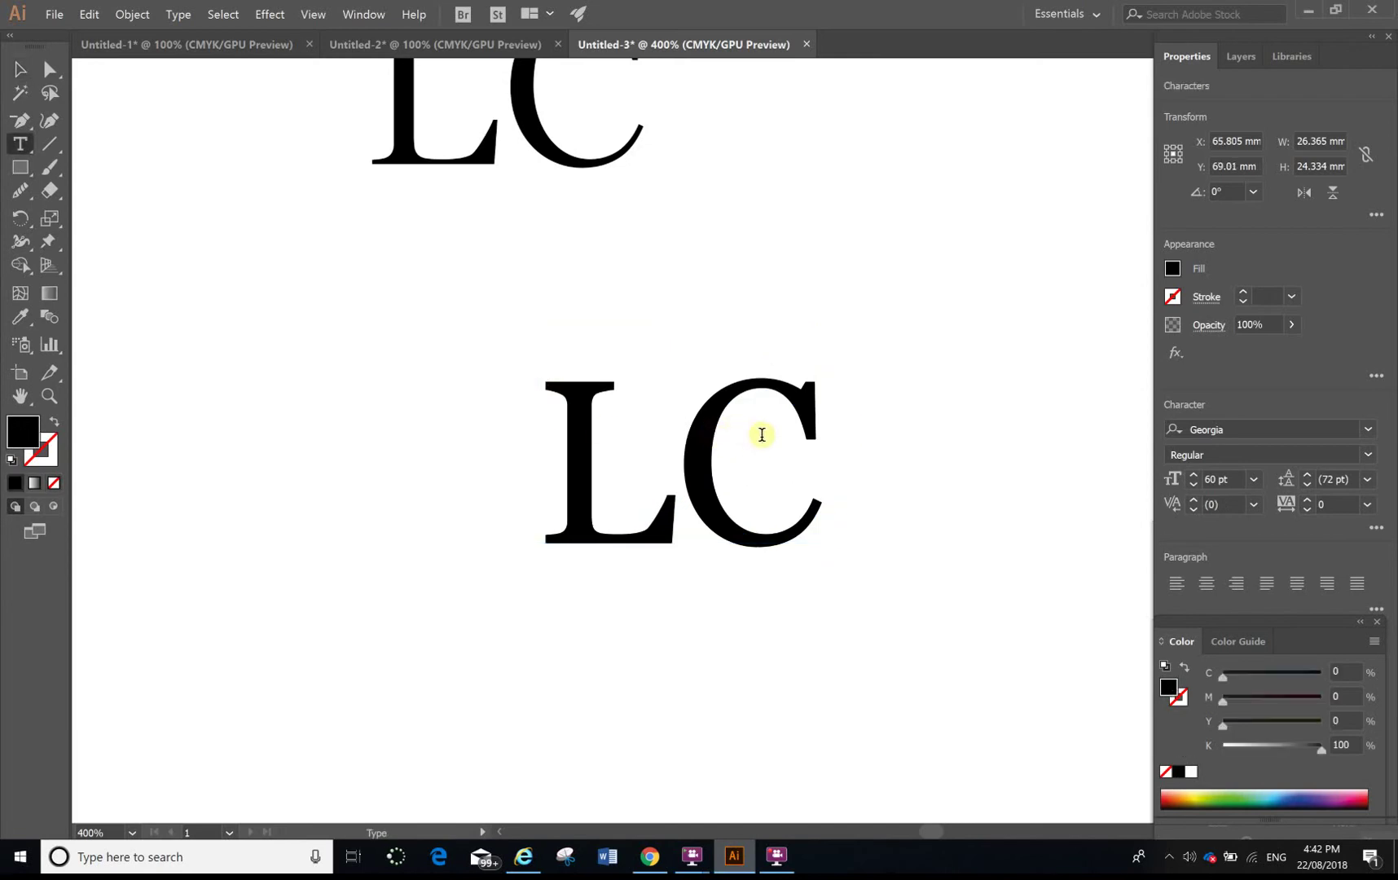
{"action": "left_click", "coordinate": [46, 74]}
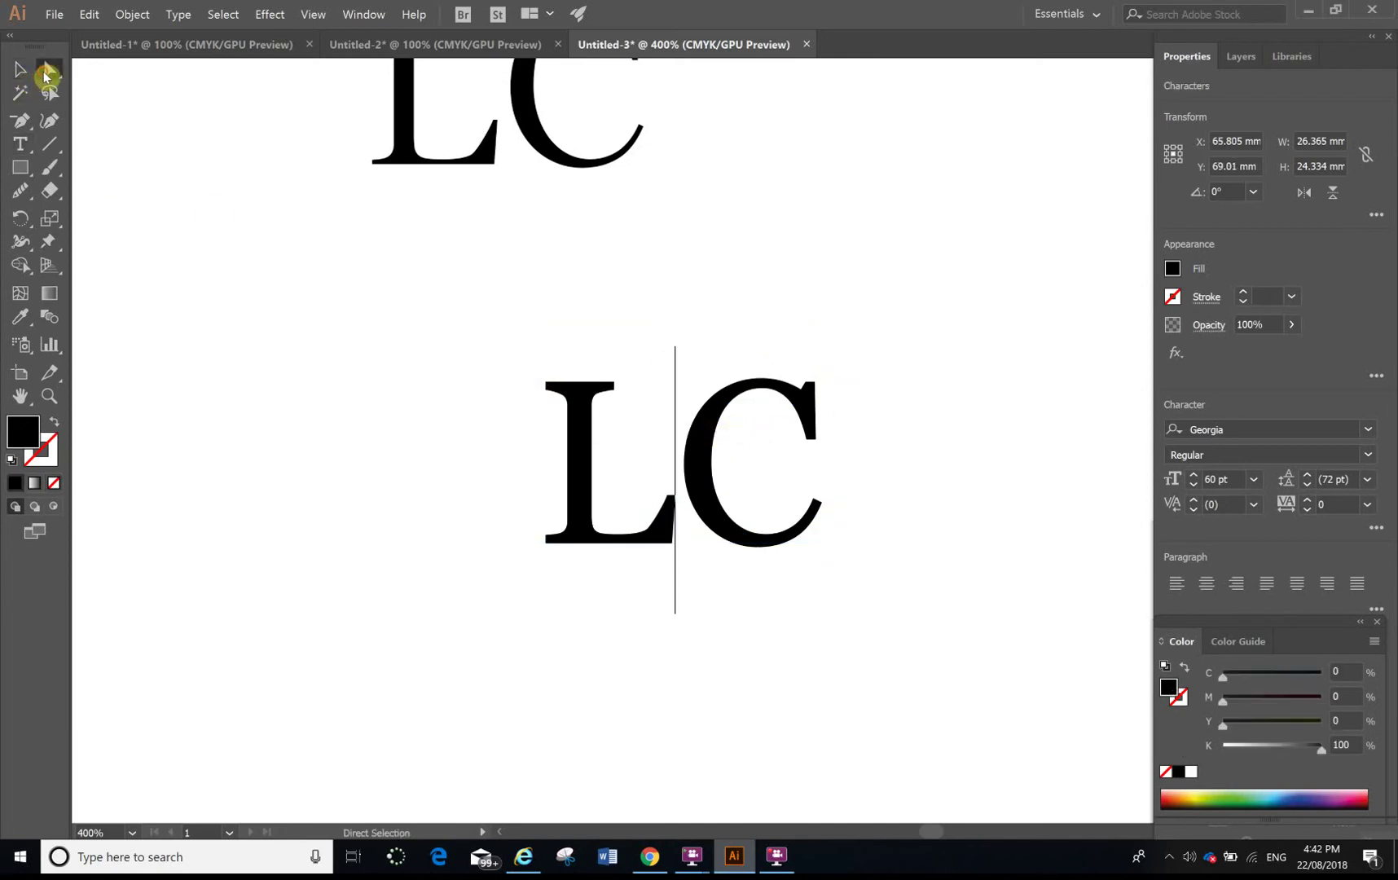
{"action": "key", "text": "t"}
{"action": "left_click", "coordinate": [551, 390]}
{"action": "left_click_drag", "start_coordinate": [556, 389], "coordinate": [836, 484]}
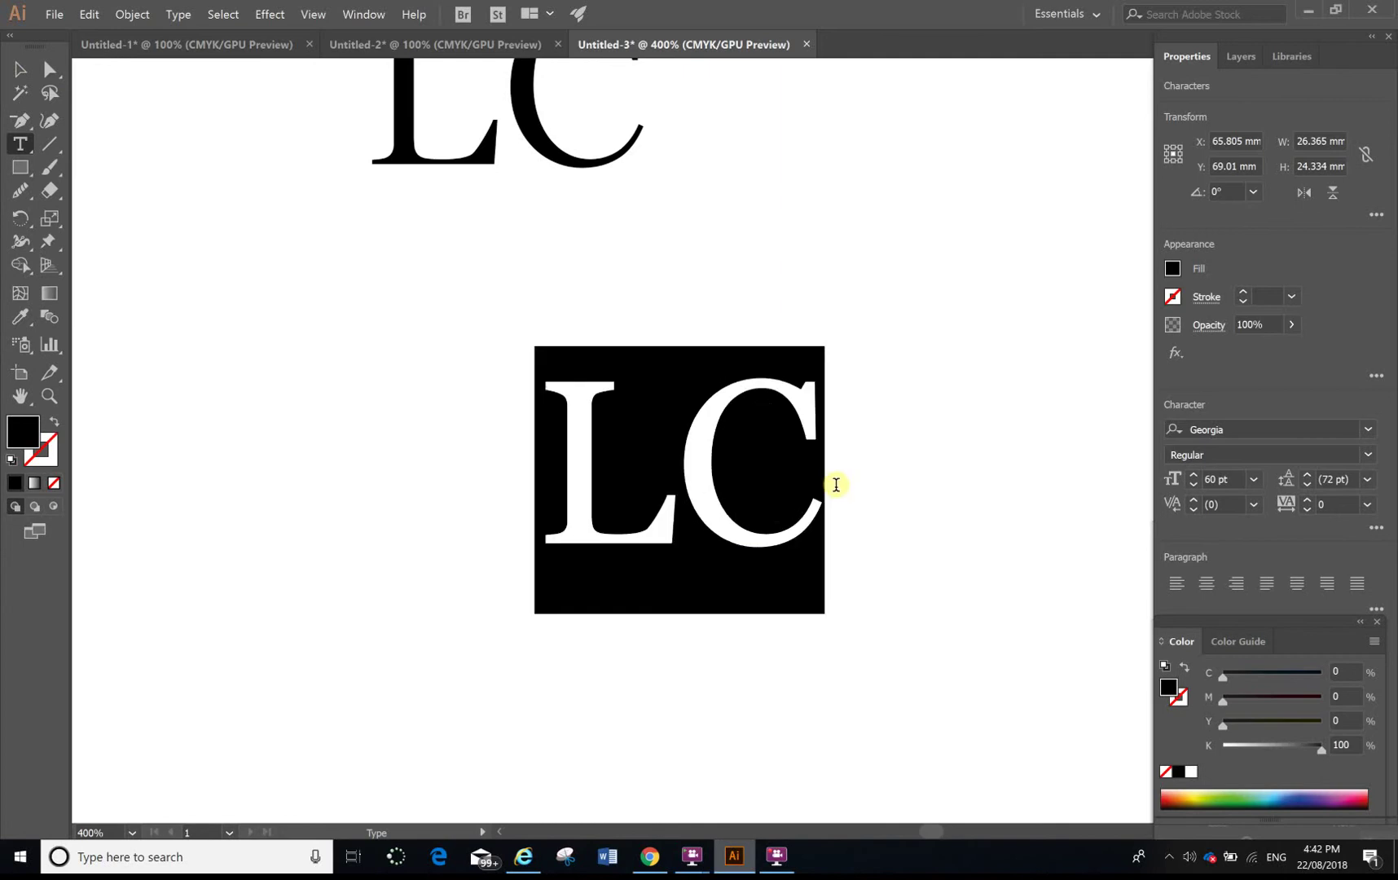
{"action": "left_click", "coordinate": [1248, 429]}
{"action": "left_click", "coordinate": [1371, 433]}
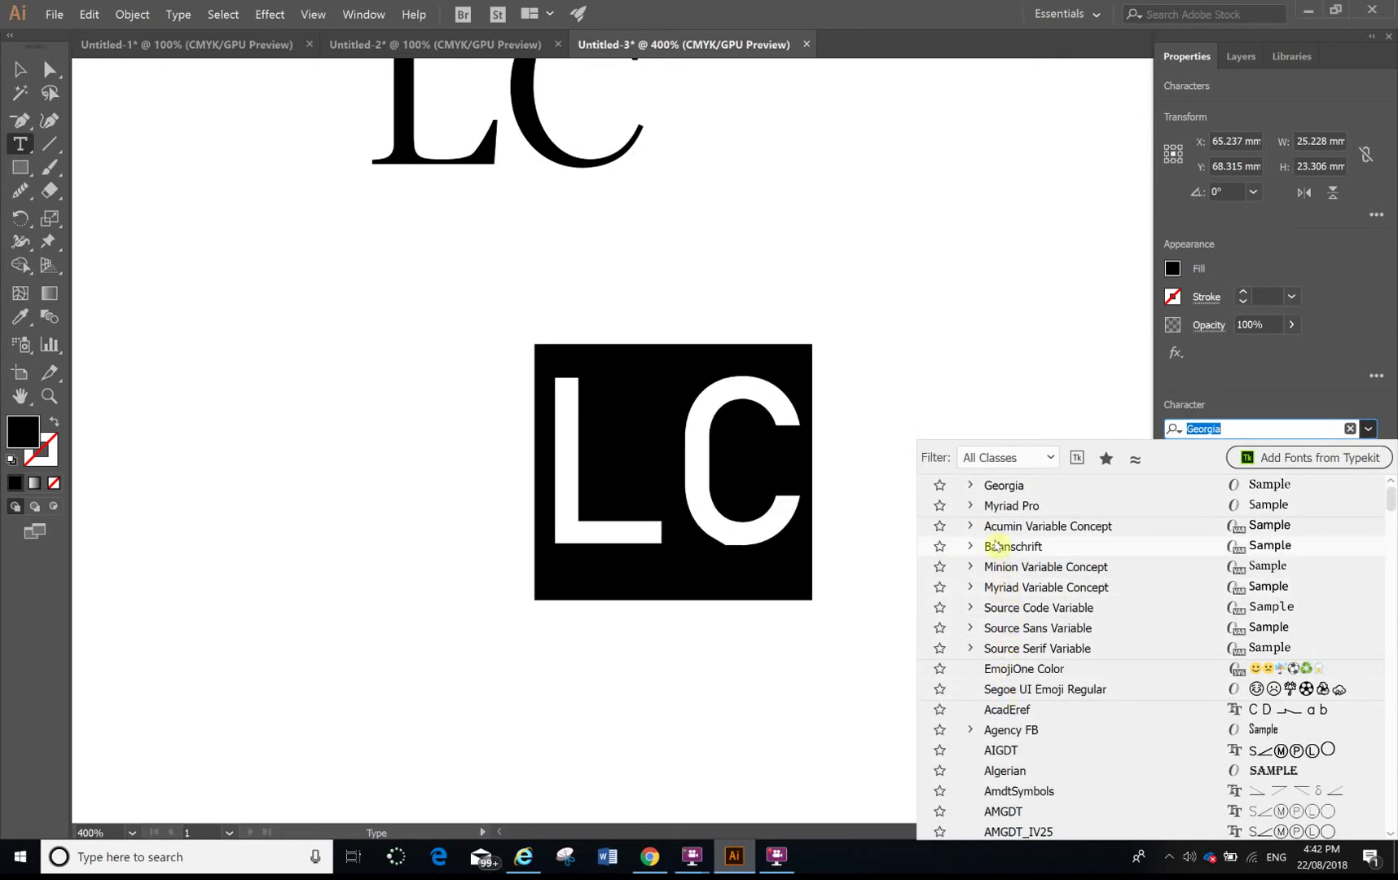
{"action": "left_click", "coordinate": [1032, 649]}
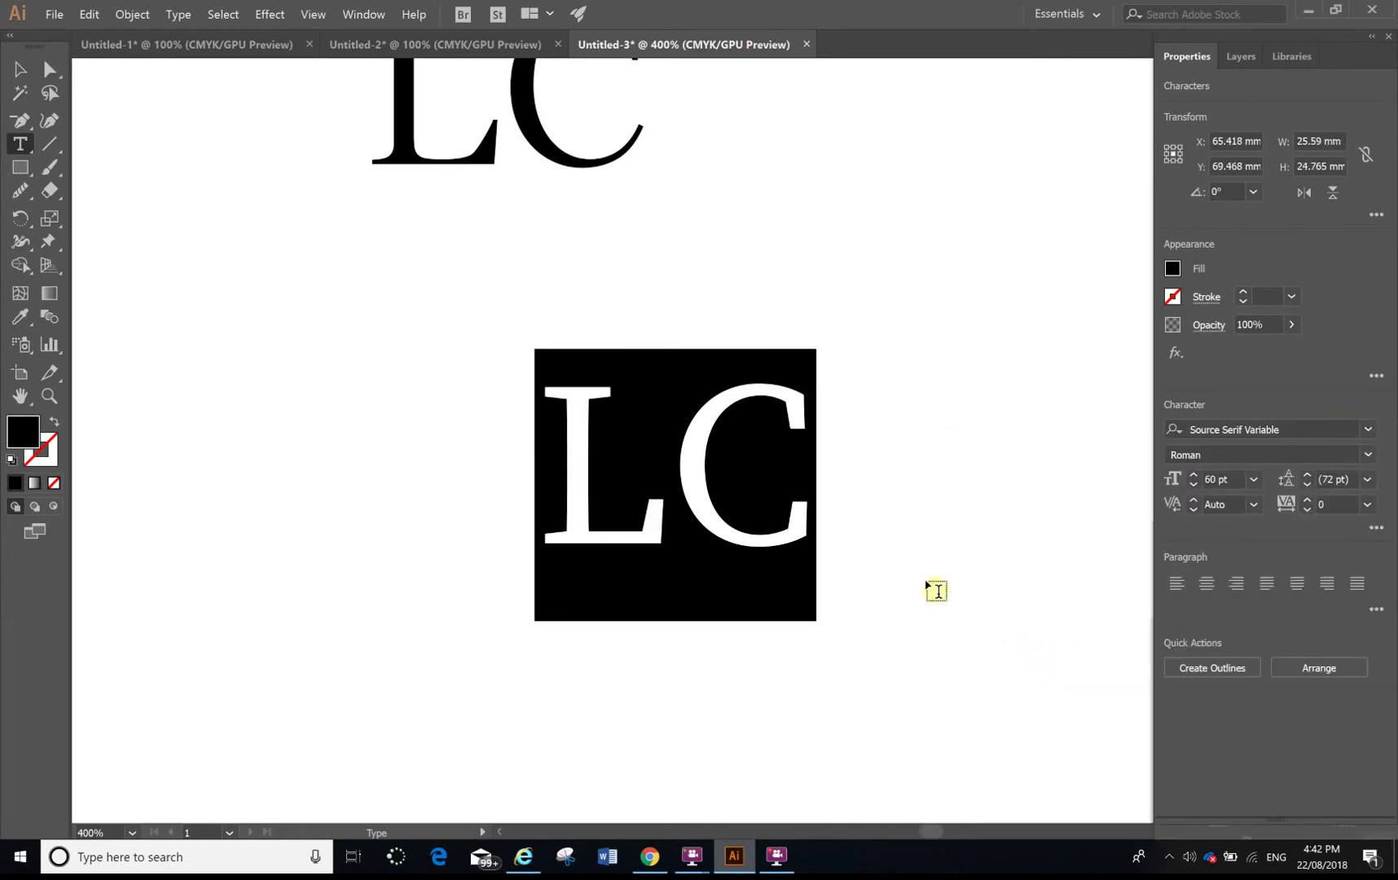
{"action": "left_click", "coordinate": [939, 310]}
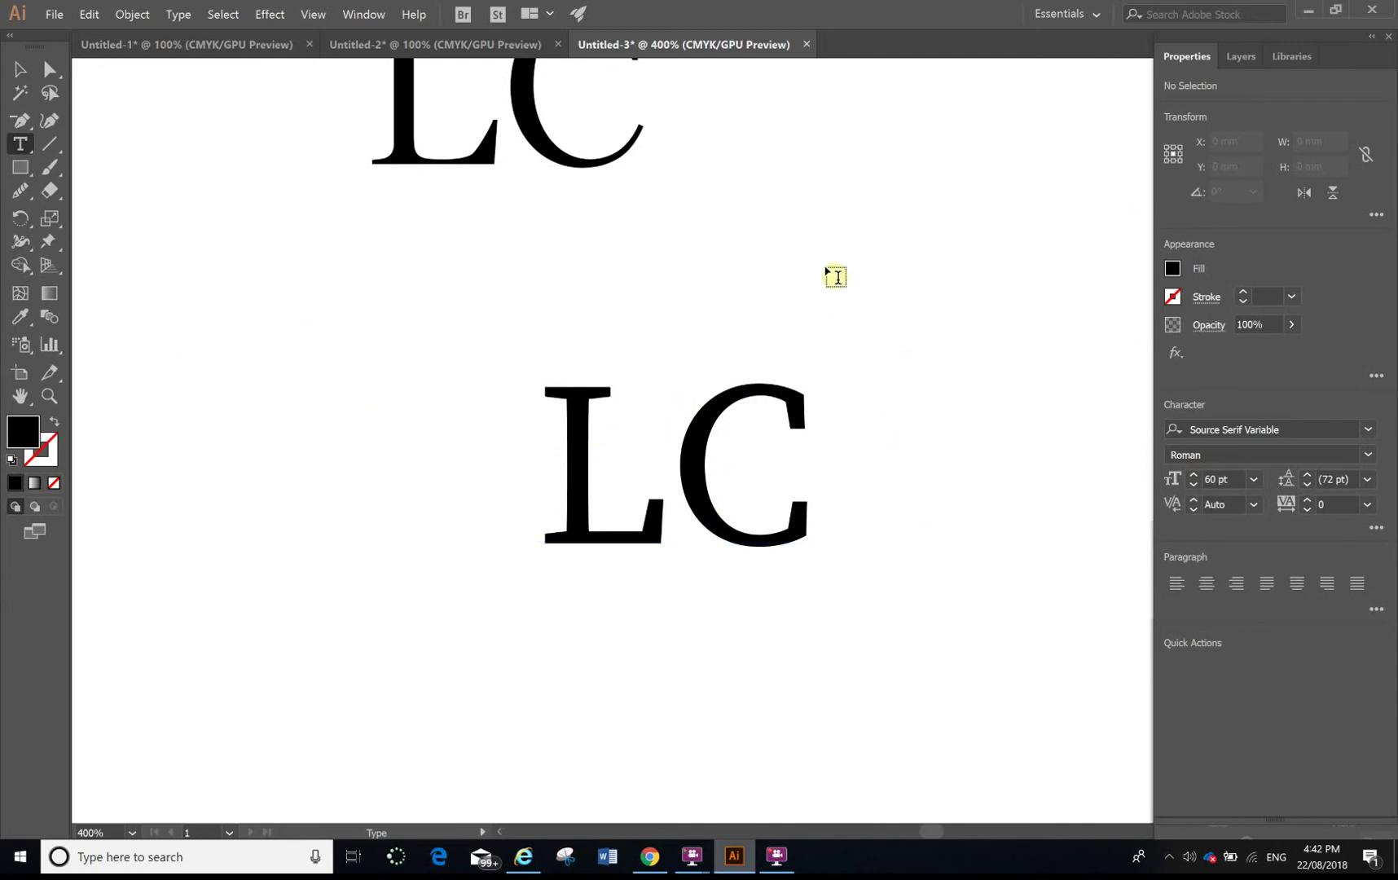
{"action": "left_click", "coordinate": [1253, 481]}
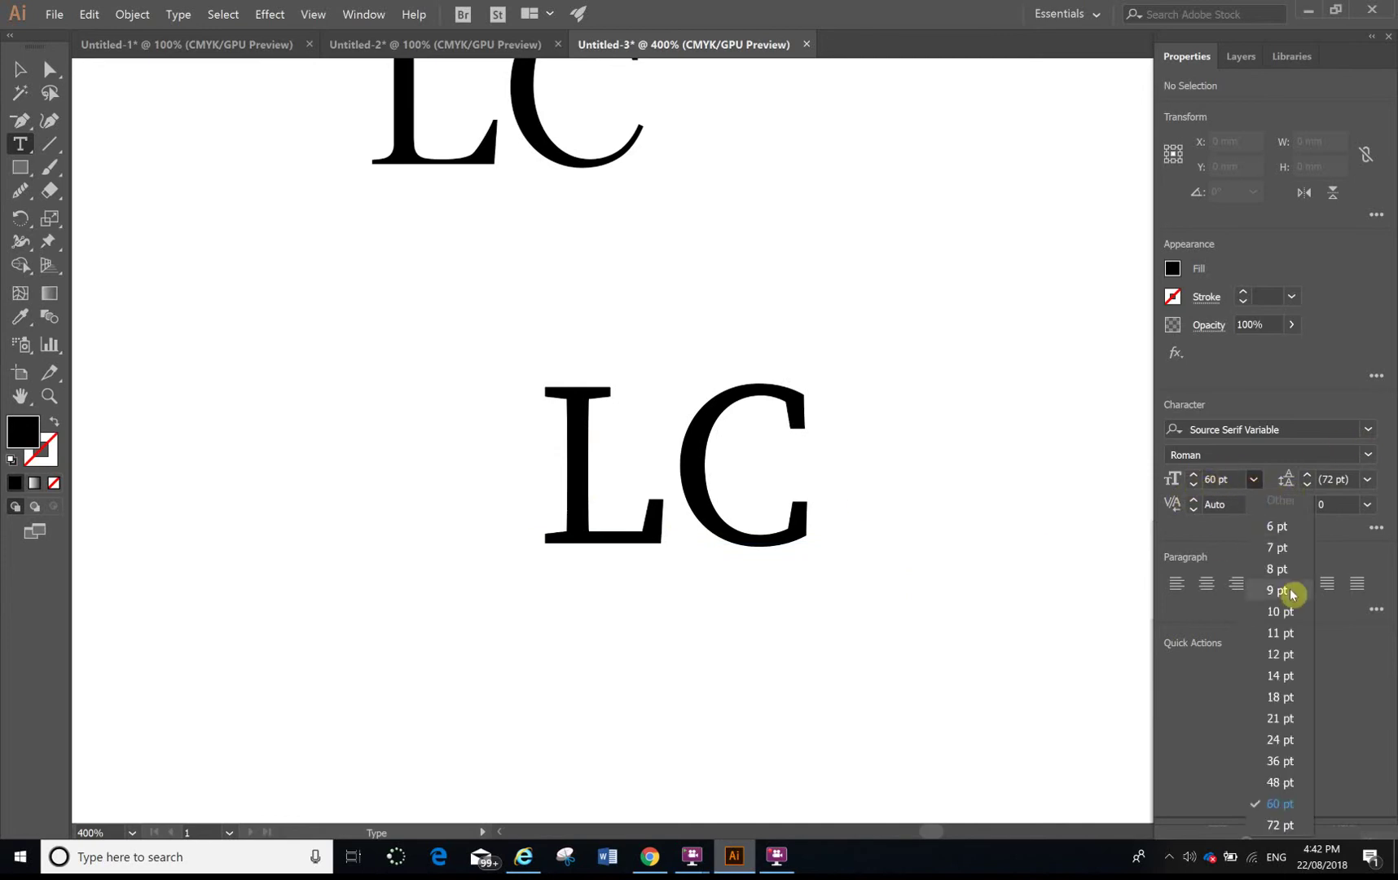
{"action": "left_click", "coordinate": [824, 261]}
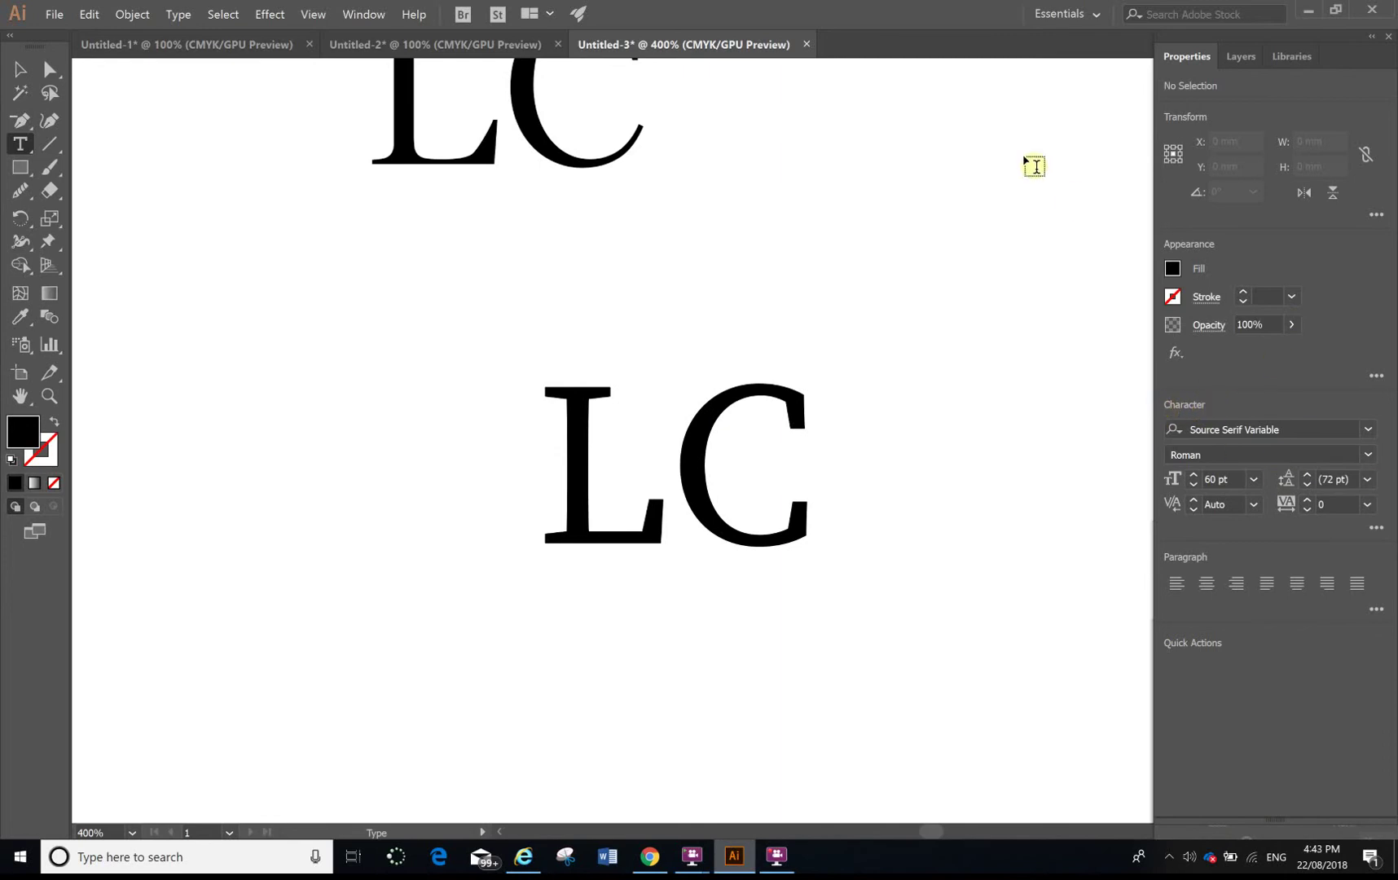
{"action": "left_click", "coordinate": [356, 17]}
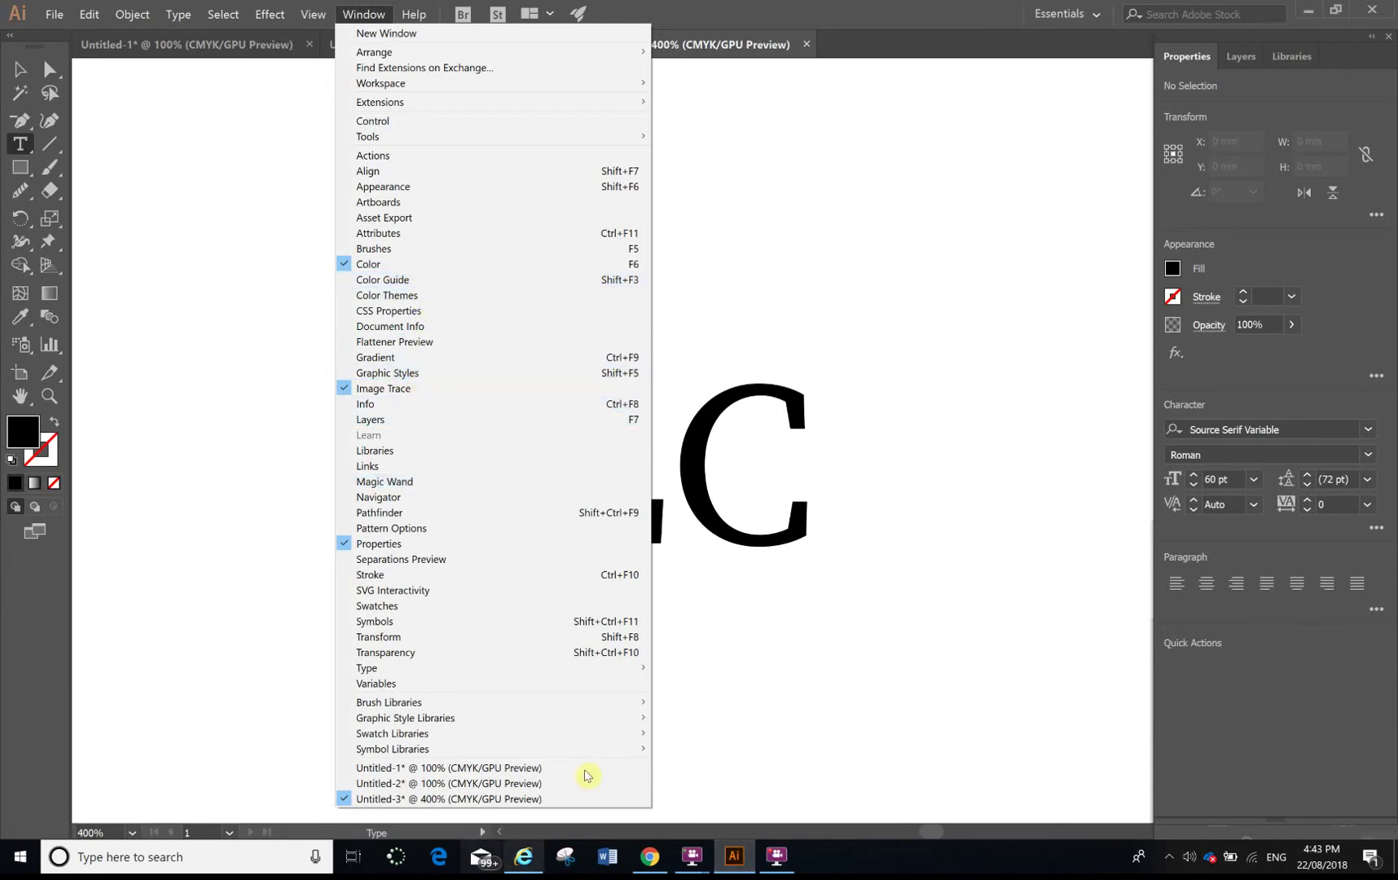
{"action": "left_click", "coordinate": [776, 866]}
{"action": "key", "text": "v"}
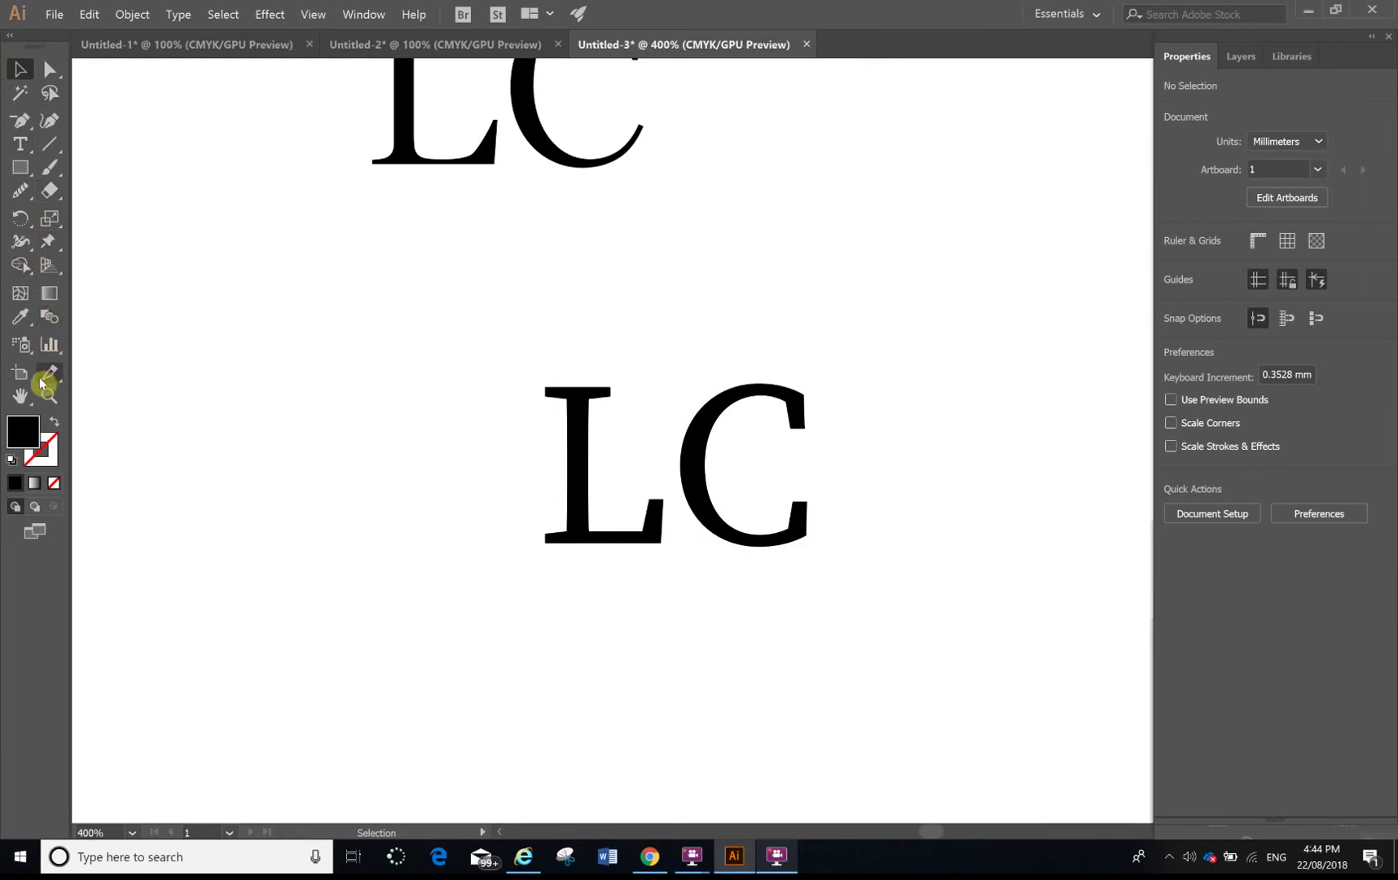
Enter the upper LC text, hide and redisplay the Properties panel, and select that text as an object.
{"action": "left_click", "coordinate": [22, 144]}
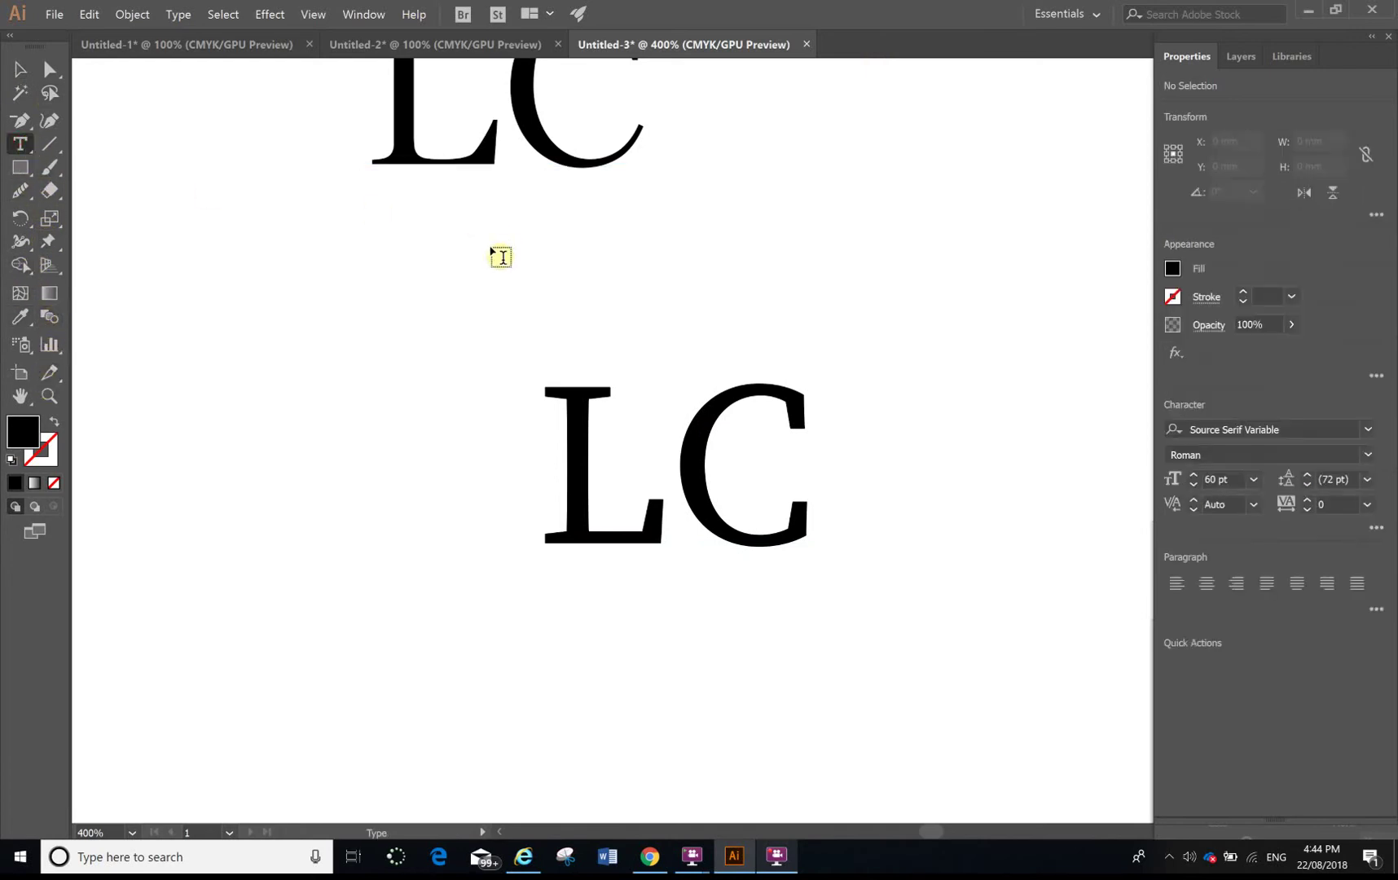
{"action": "left_click", "coordinate": [595, 233]}
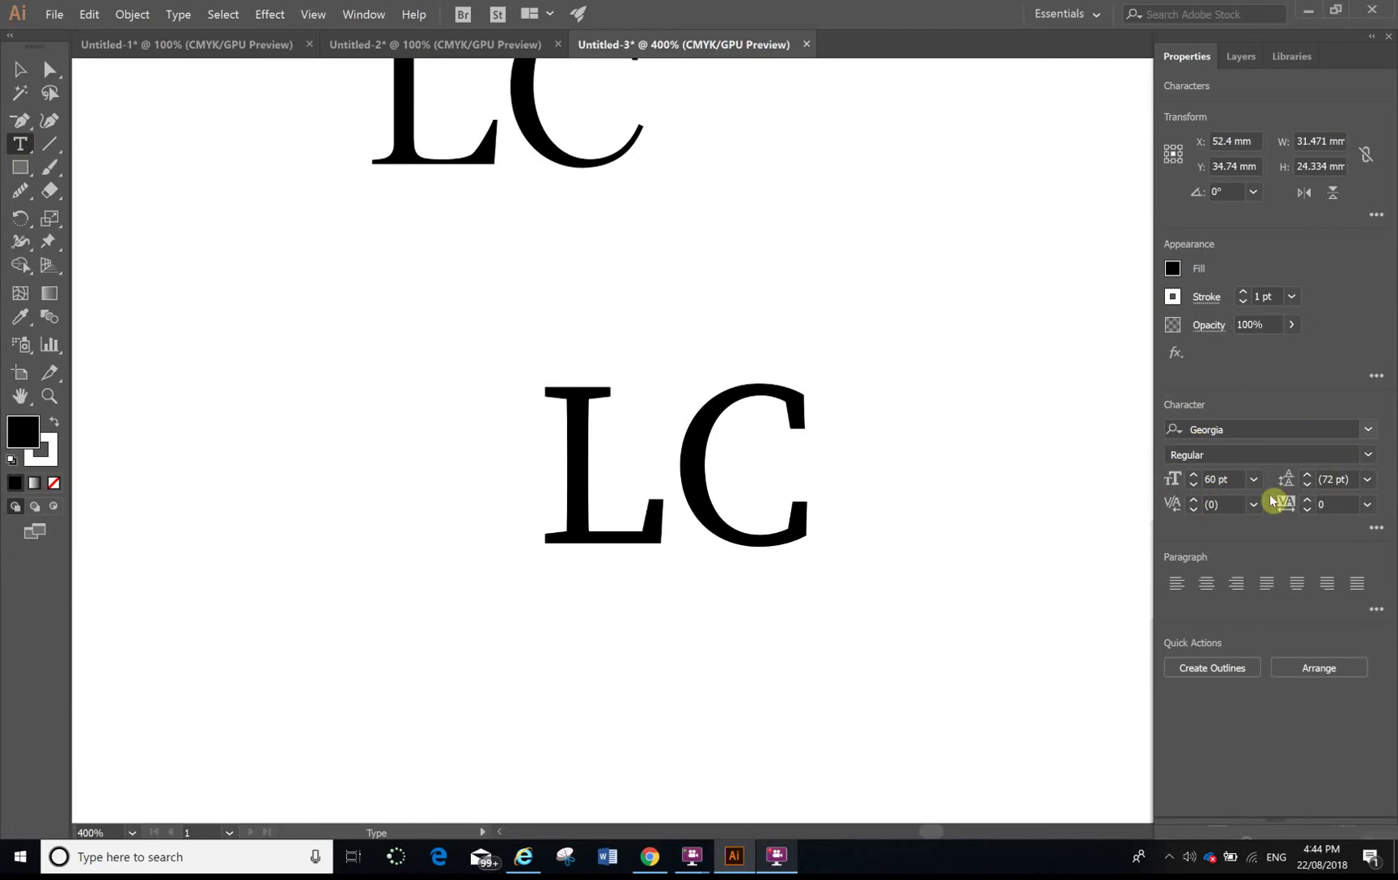
{"action": "left_click", "coordinate": [1390, 42]}
{"action": "left_click", "coordinate": [364, 15]}
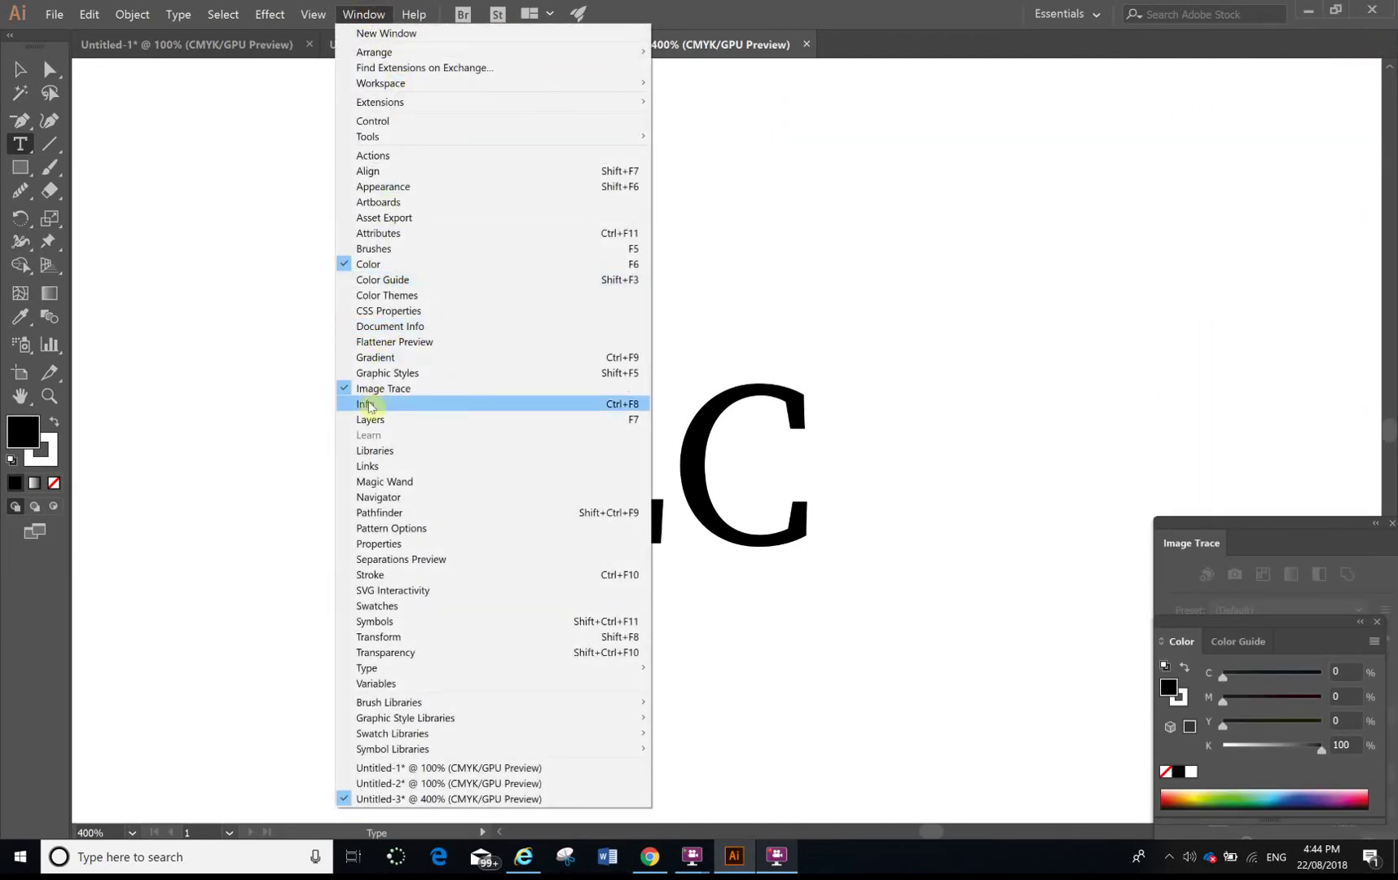
{"action": "left_click", "coordinate": [379, 543]}
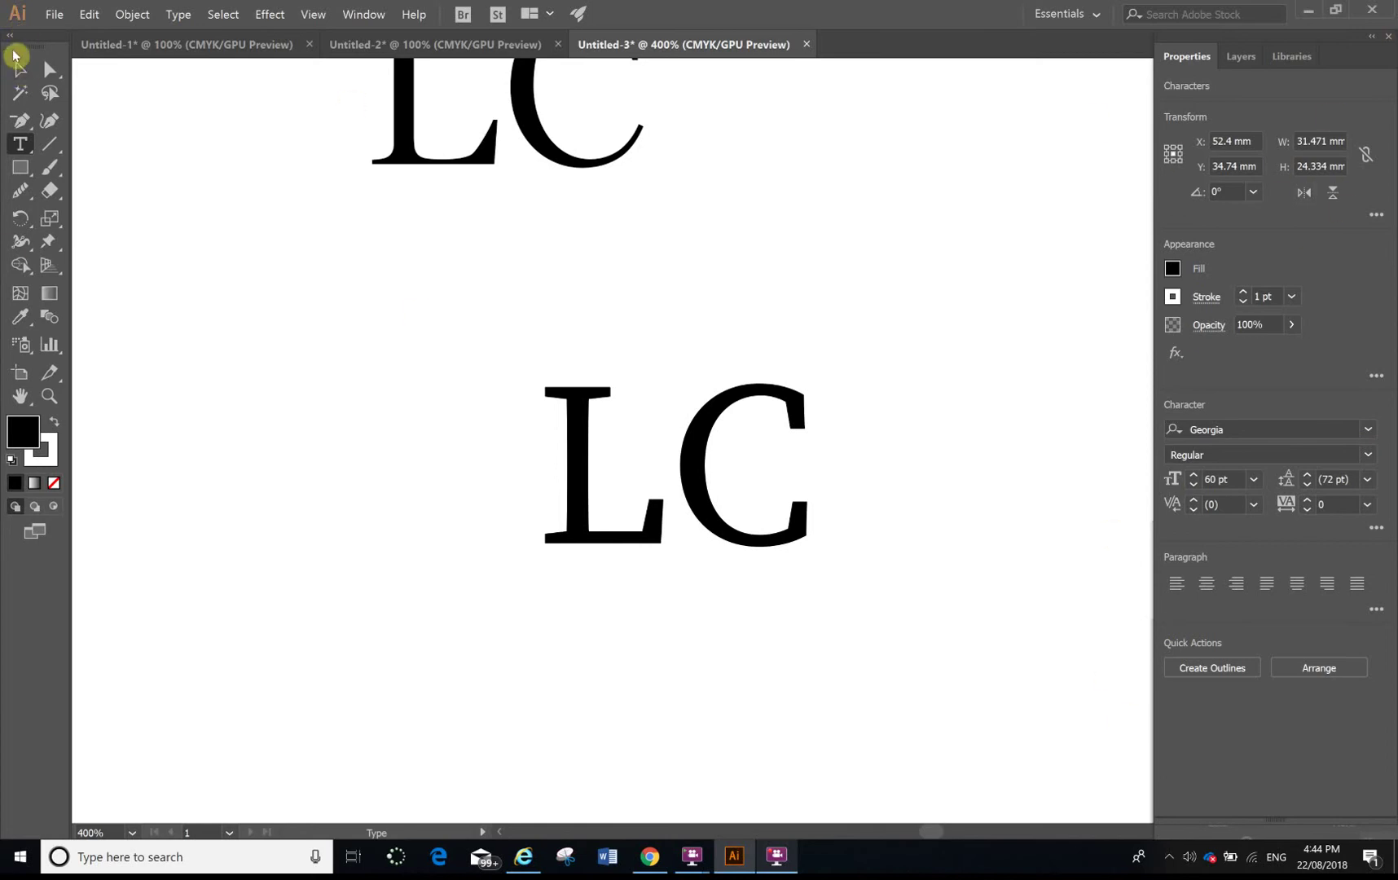
{"action": "left_click", "coordinate": [18, 74]}
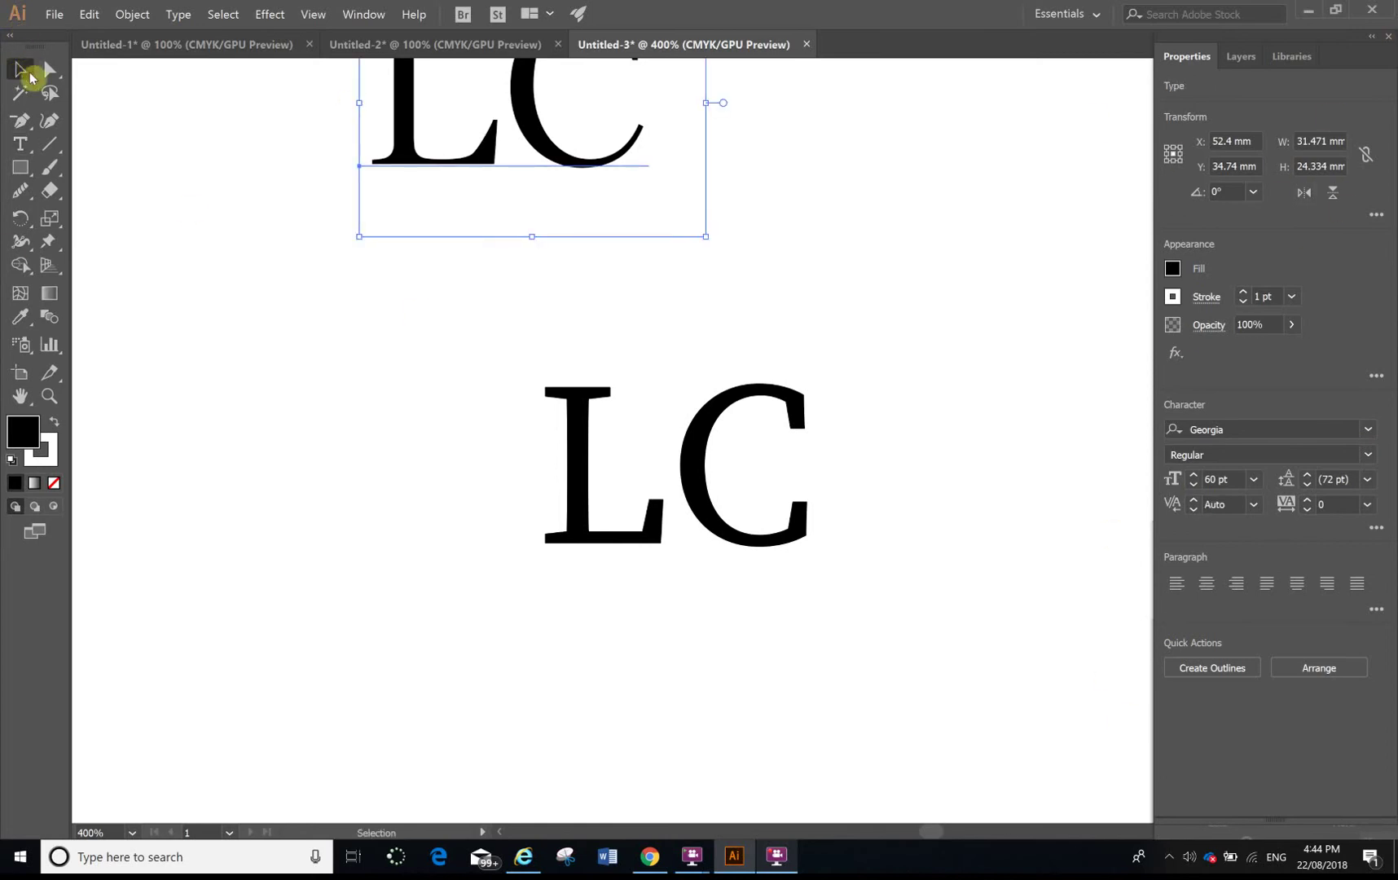
Duplicate the lower LC text directly beneath the original, slightly to its left, and deselect the copy.
{"action": "left_click_drag", "start_coordinate": [970, 324], "coordinate": [439, 656]}
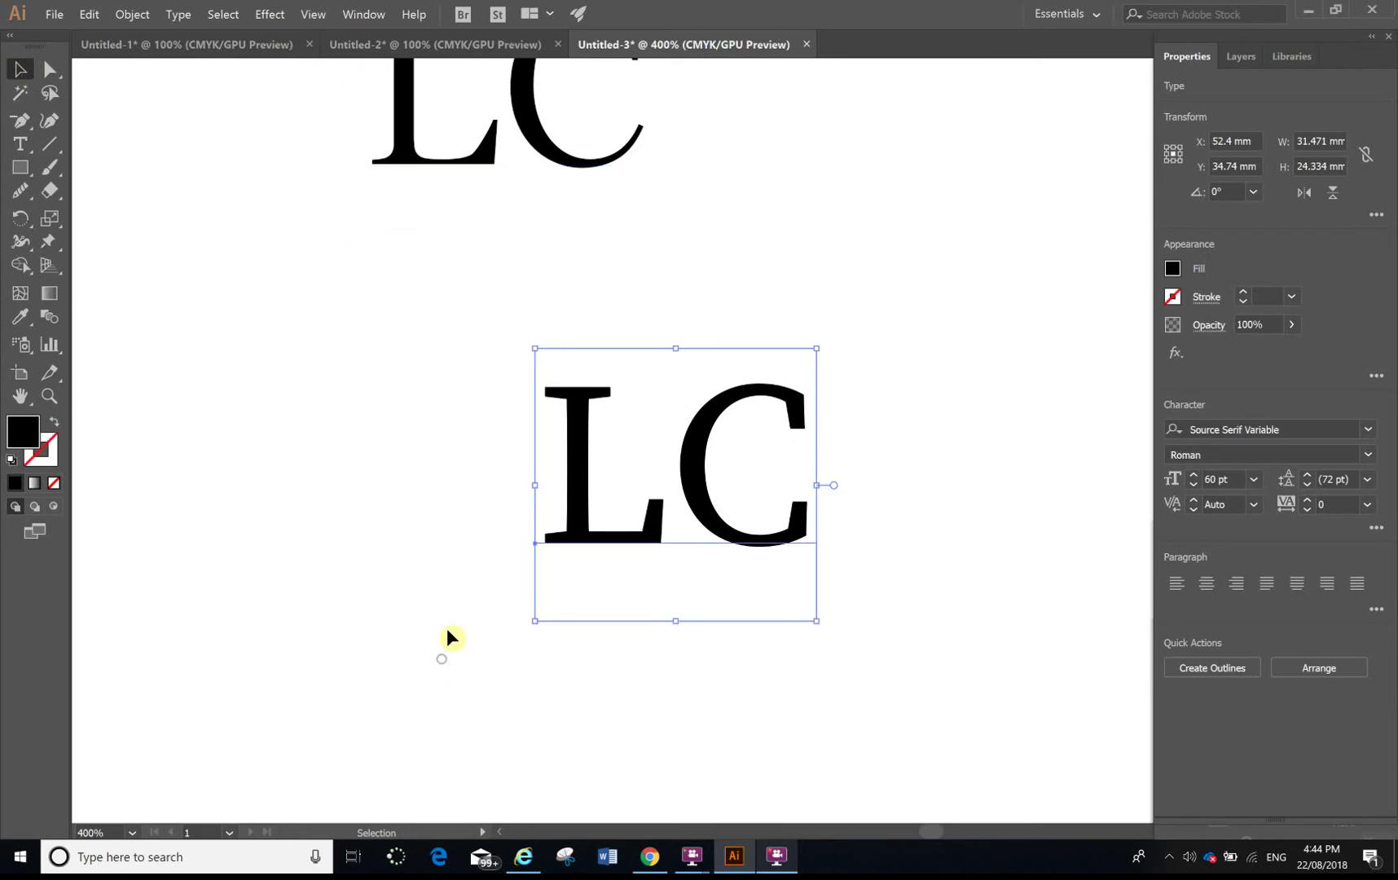
{"action": "left_click", "coordinate": [812, 518]}
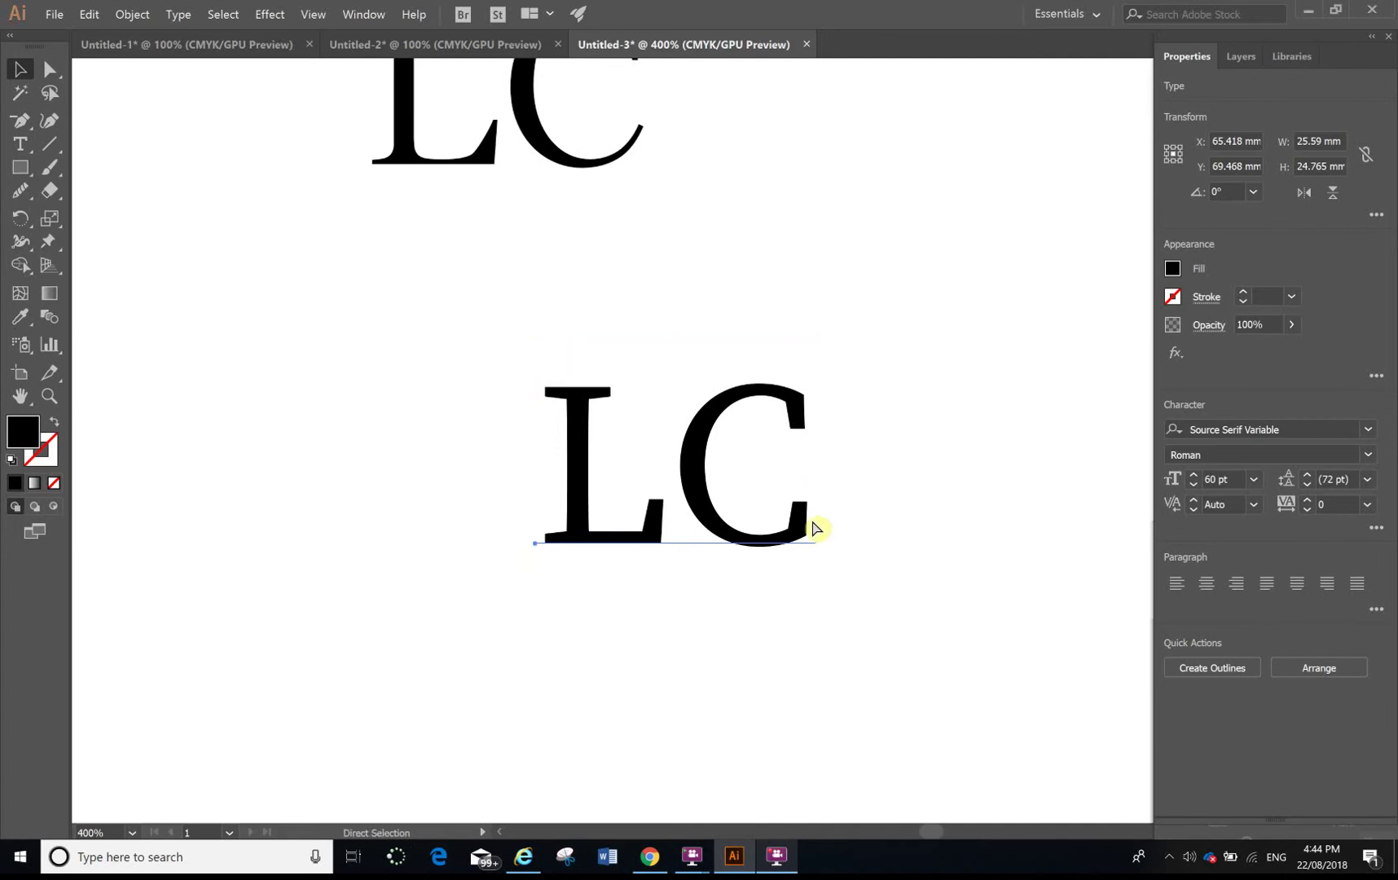
{"action": "left_click", "coordinate": [698, 449]}
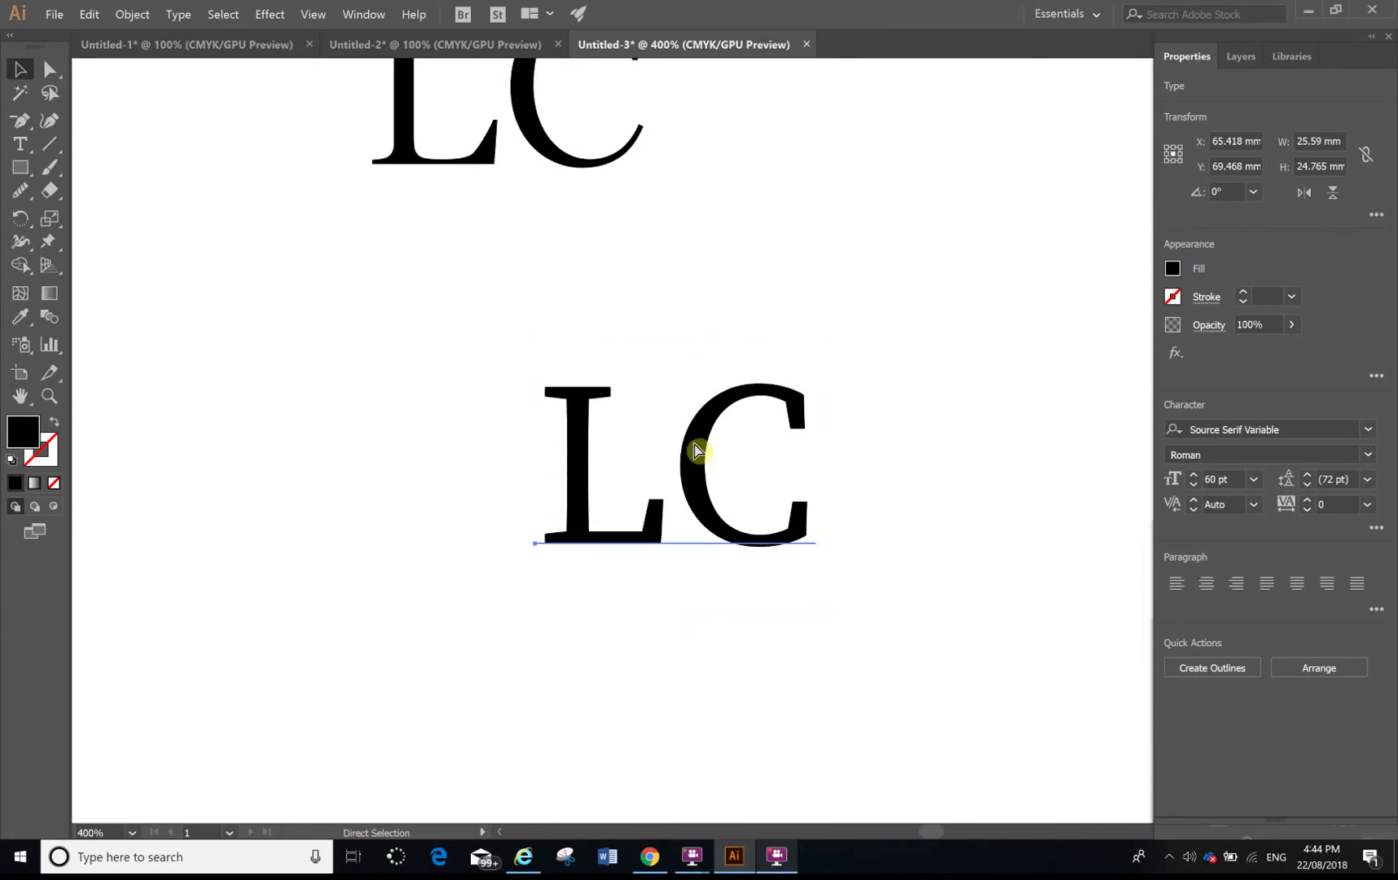
{"action": "left_click_drag", "start_coordinate": [718, 481], "coordinate": [642, 727]}
{"action": "scroll", "coordinate": [685, 673], "scroll_direction": "down", "scroll_amount": 5}
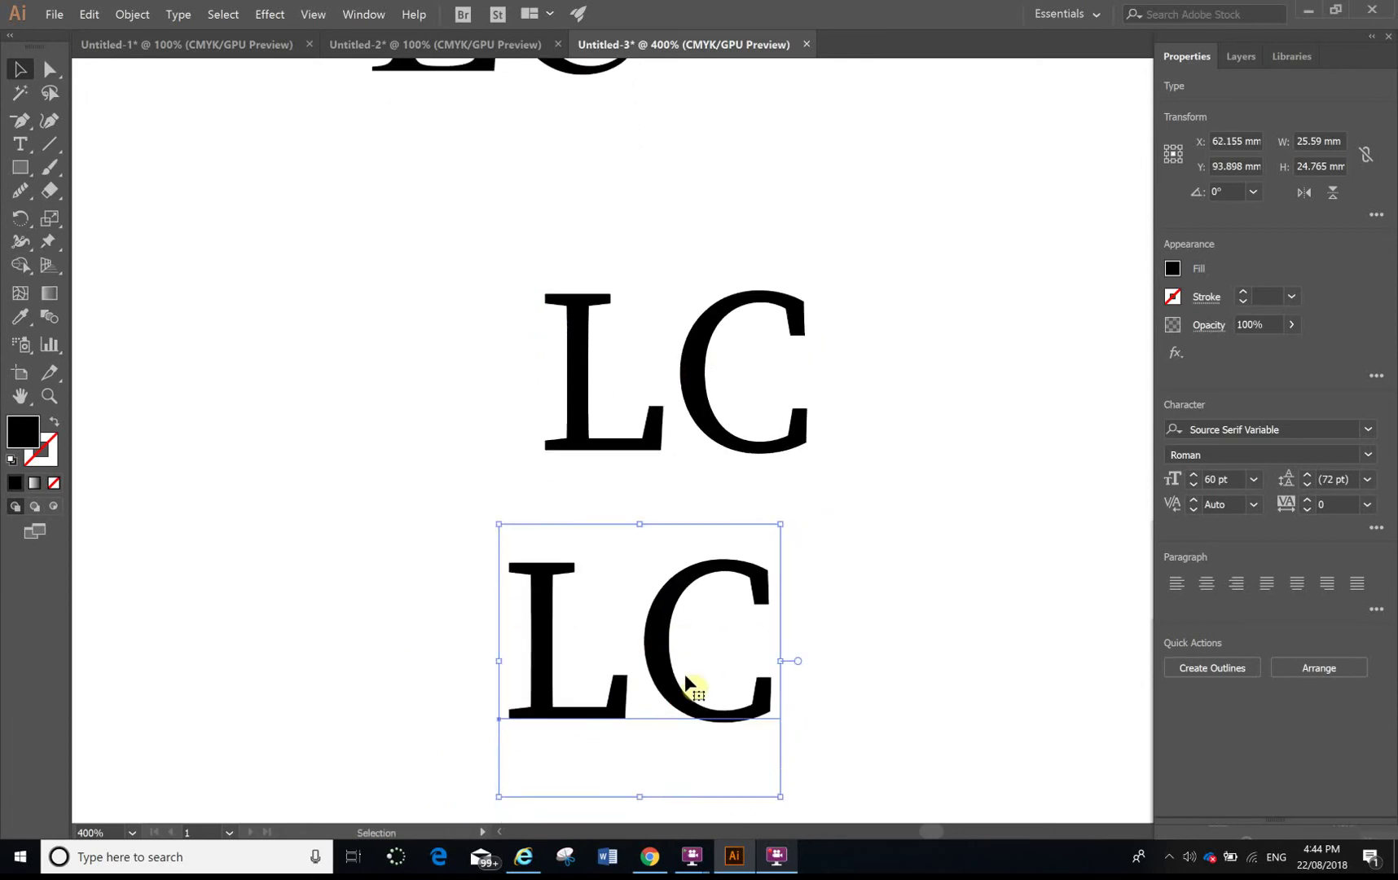
{"action": "scroll", "coordinate": [673, 301], "scroll_direction": "down", "scroll_amount": 1}
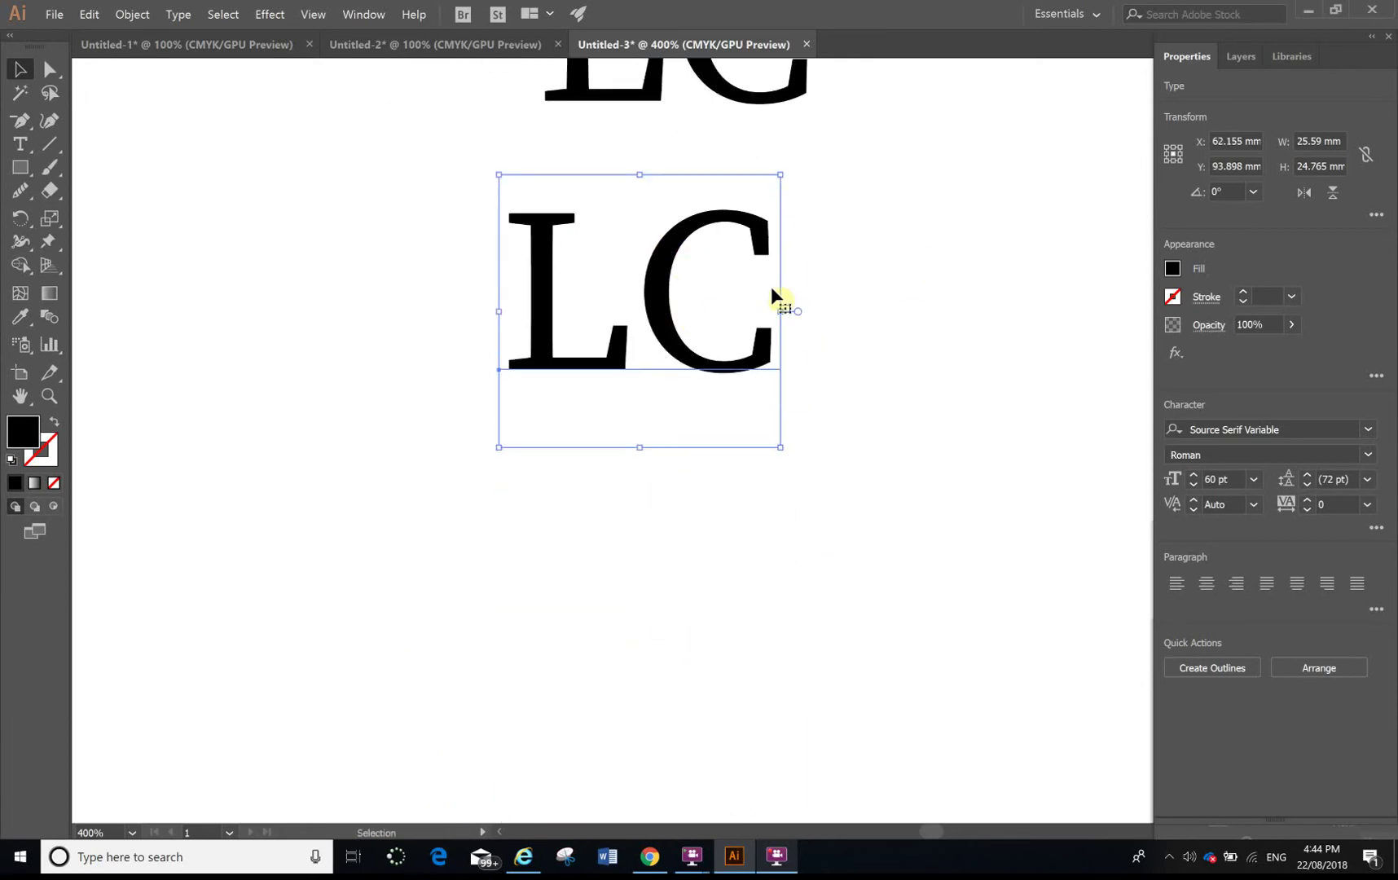
{"action": "left_click", "coordinate": [886, 394]}
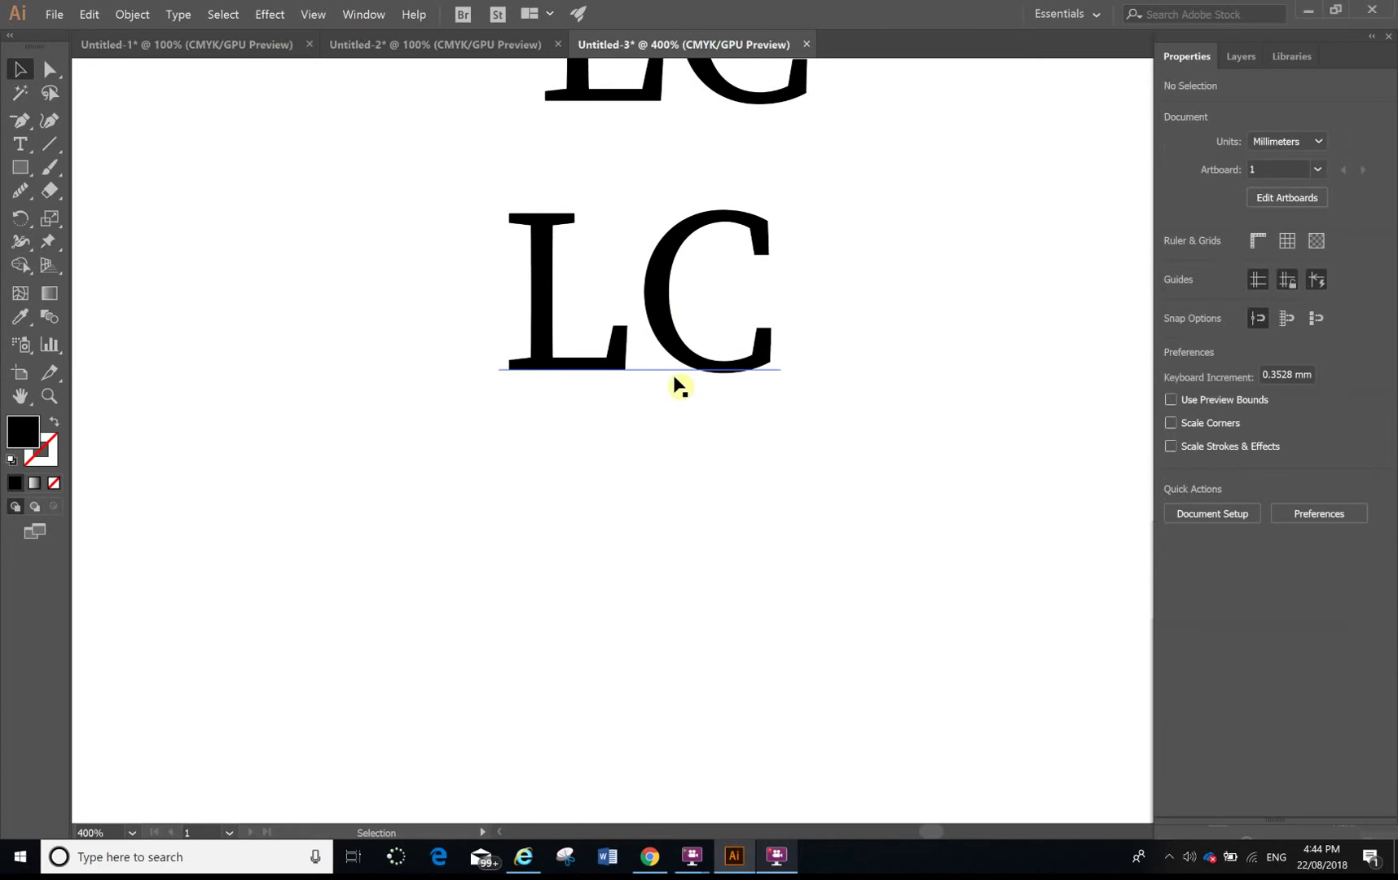
Convert the duplicated LC text at the bottom to outlines and deselect it.
{"action": "left_click_drag", "start_coordinate": [860, 180], "coordinate": [480, 496]}
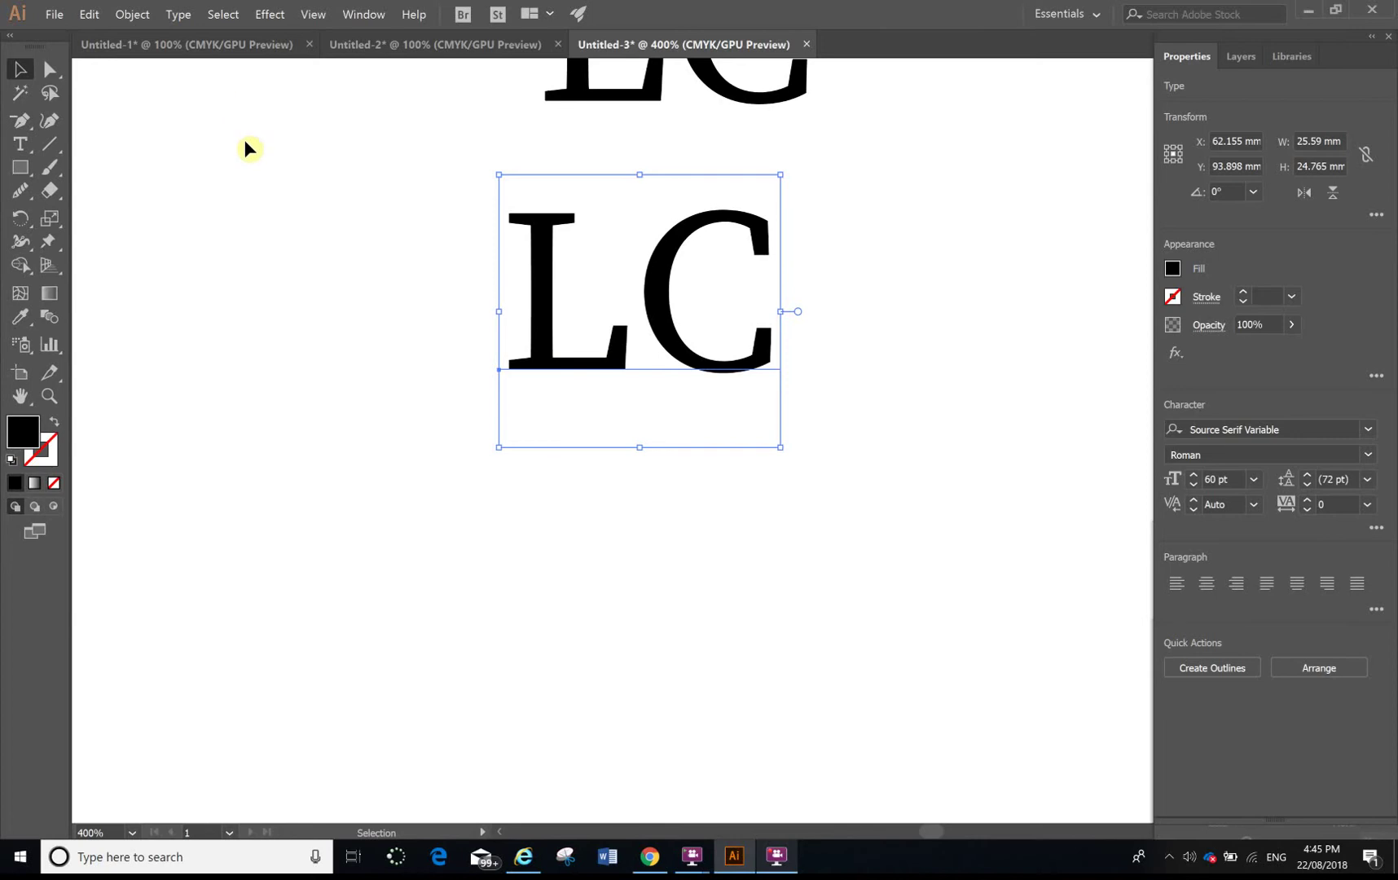
{"action": "left_click", "coordinate": [193, 17]}
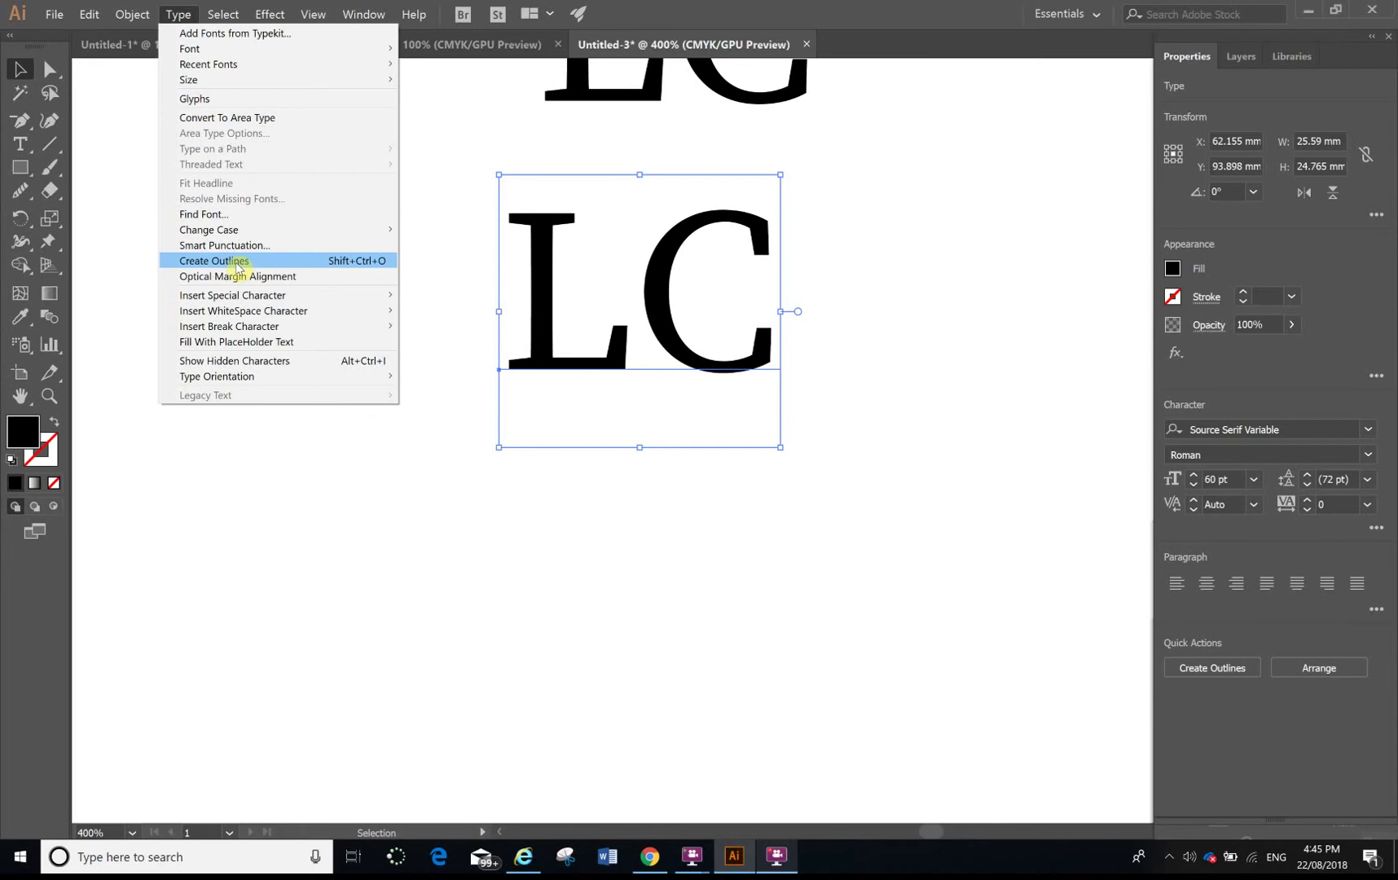
{"action": "left_click", "coordinate": [239, 261]}
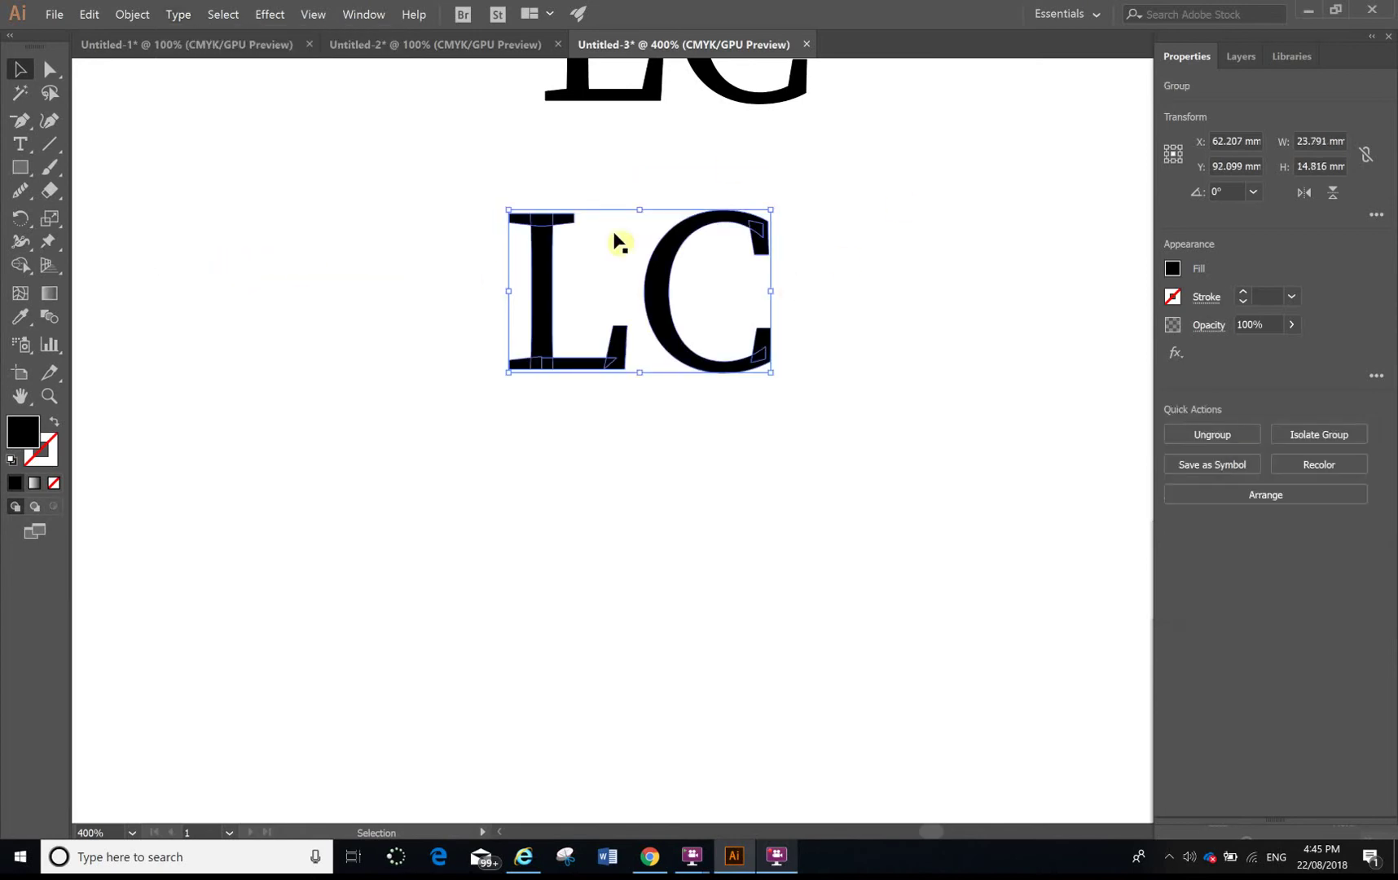
{"action": "left_click", "coordinate": [740, 482]}
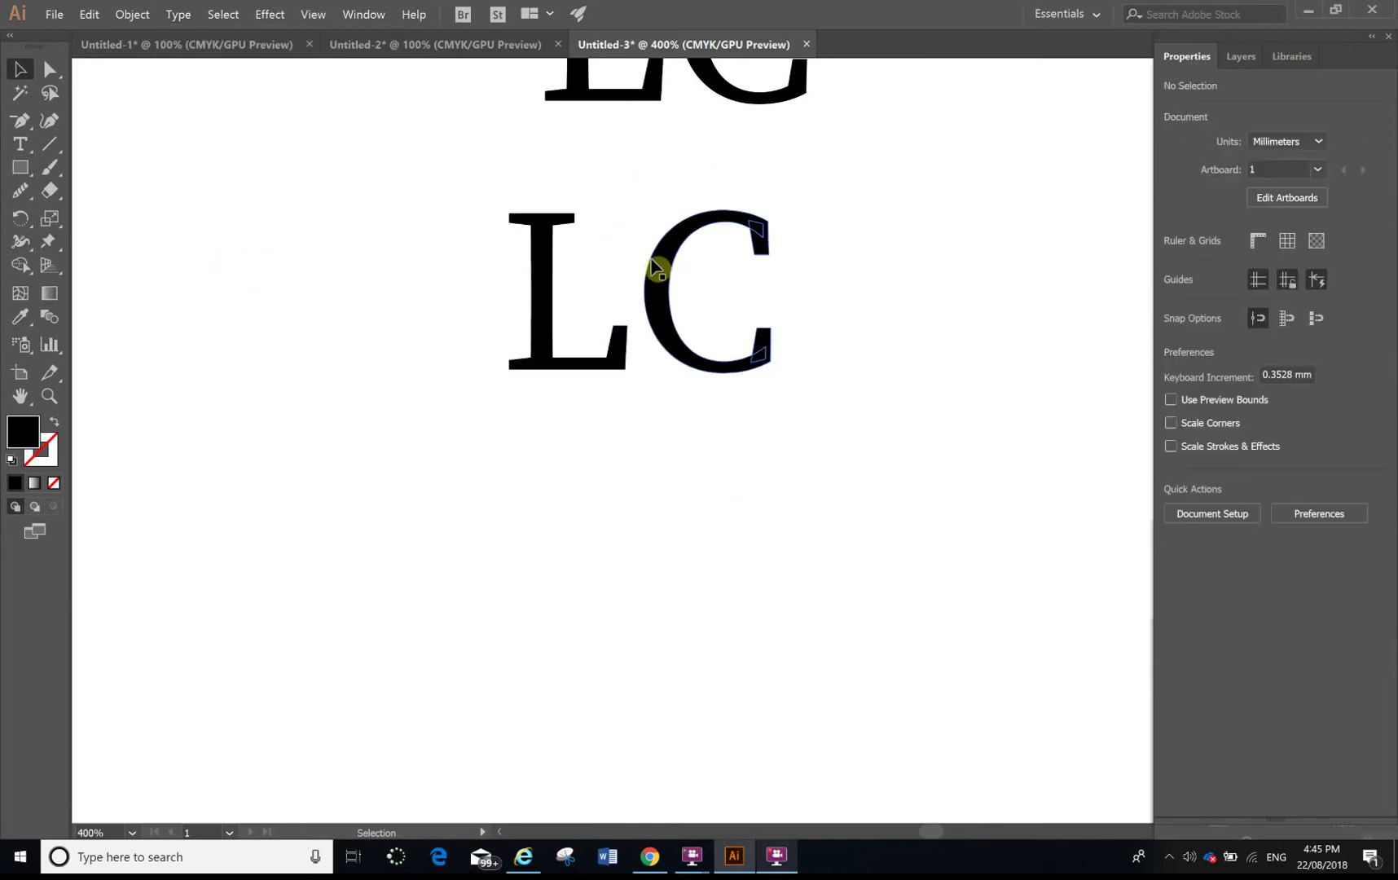
Ungroup the outlined LC so the L and C can be handled separately, and clear the selection.
{"action": "left_click_drag", "start_coordinate": [601, 379], "coordinate": [452, 493]}
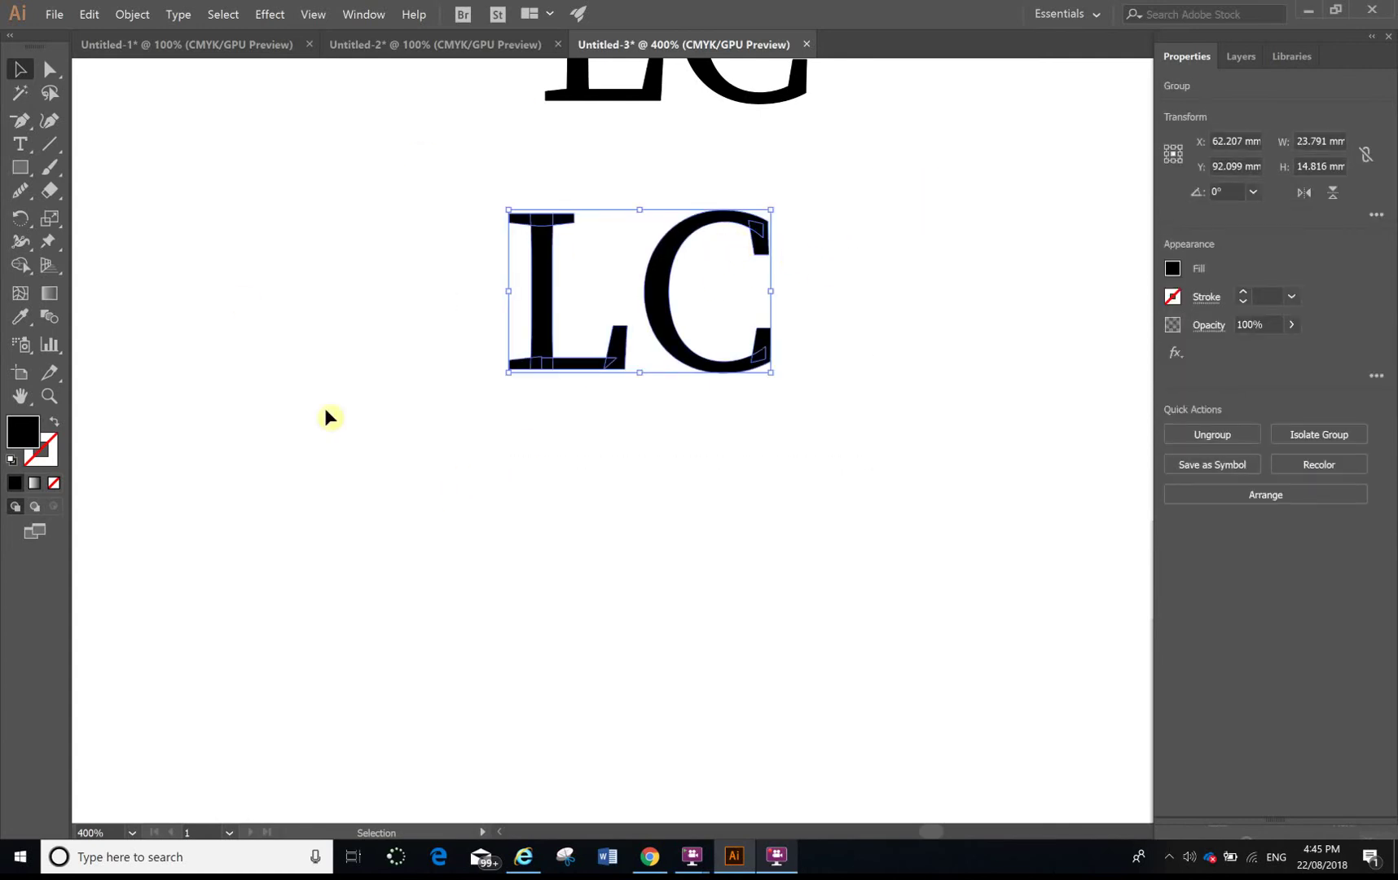
{"action": "left_click", "coordinate": [133, 15]}
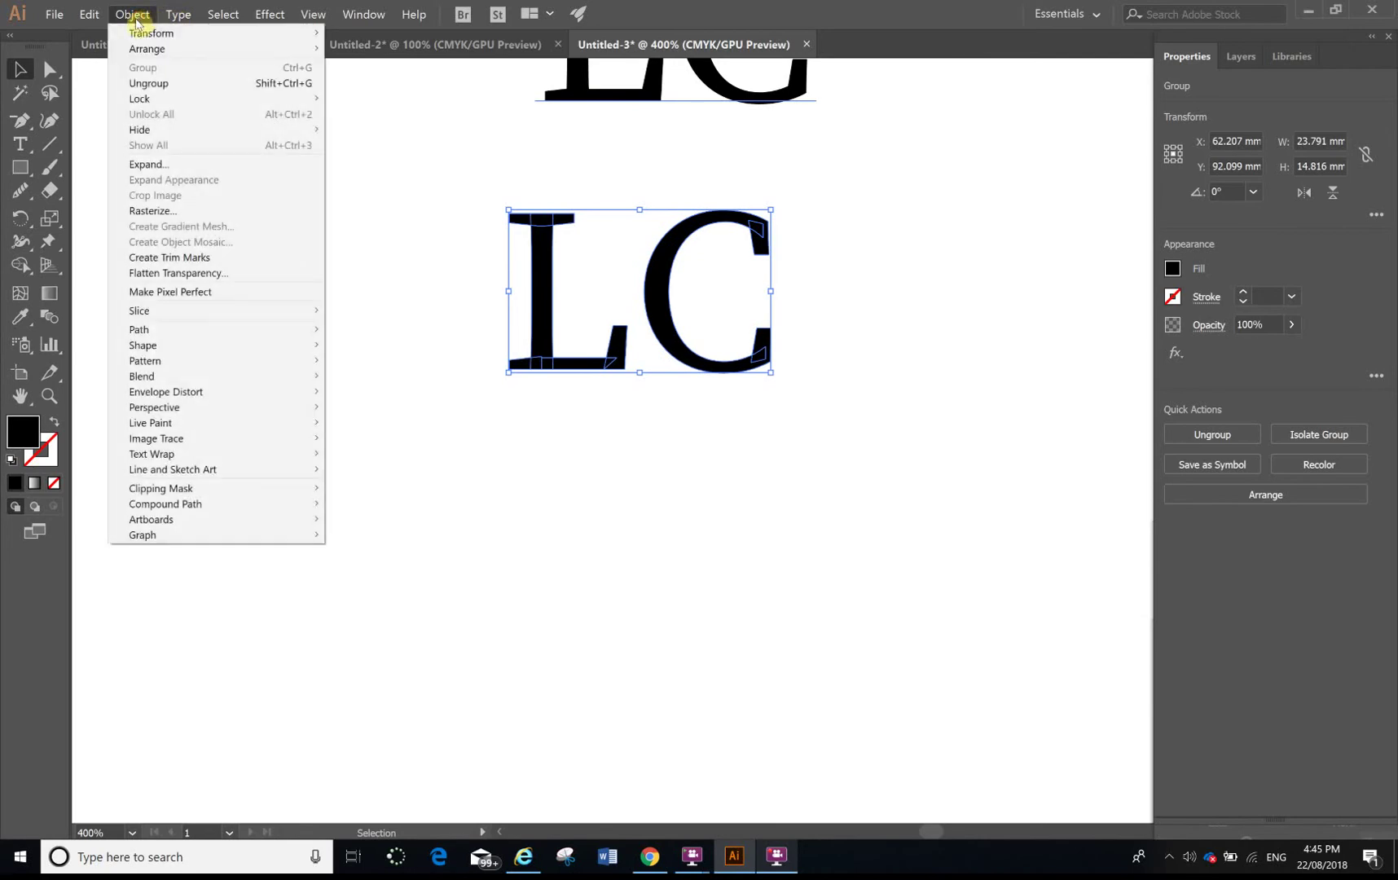
{"action": "left_click", "coordinate": [150, 84]}
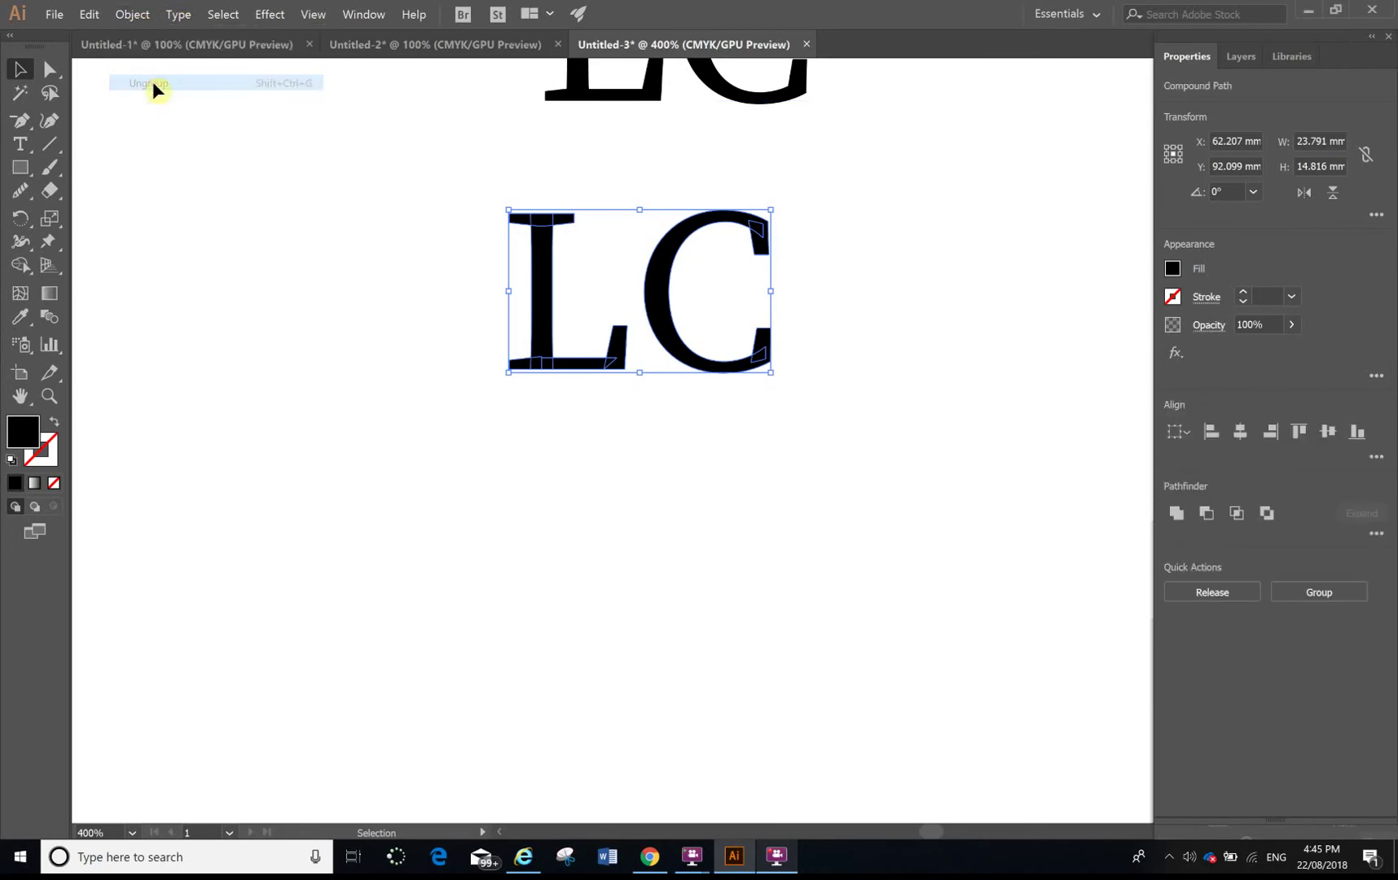
{"action": "left_click", "coordinate": [640, 501]}
{"action": "left_click_drag", "start_coordinate": [887, 173], "coordinate": [389, 530]}
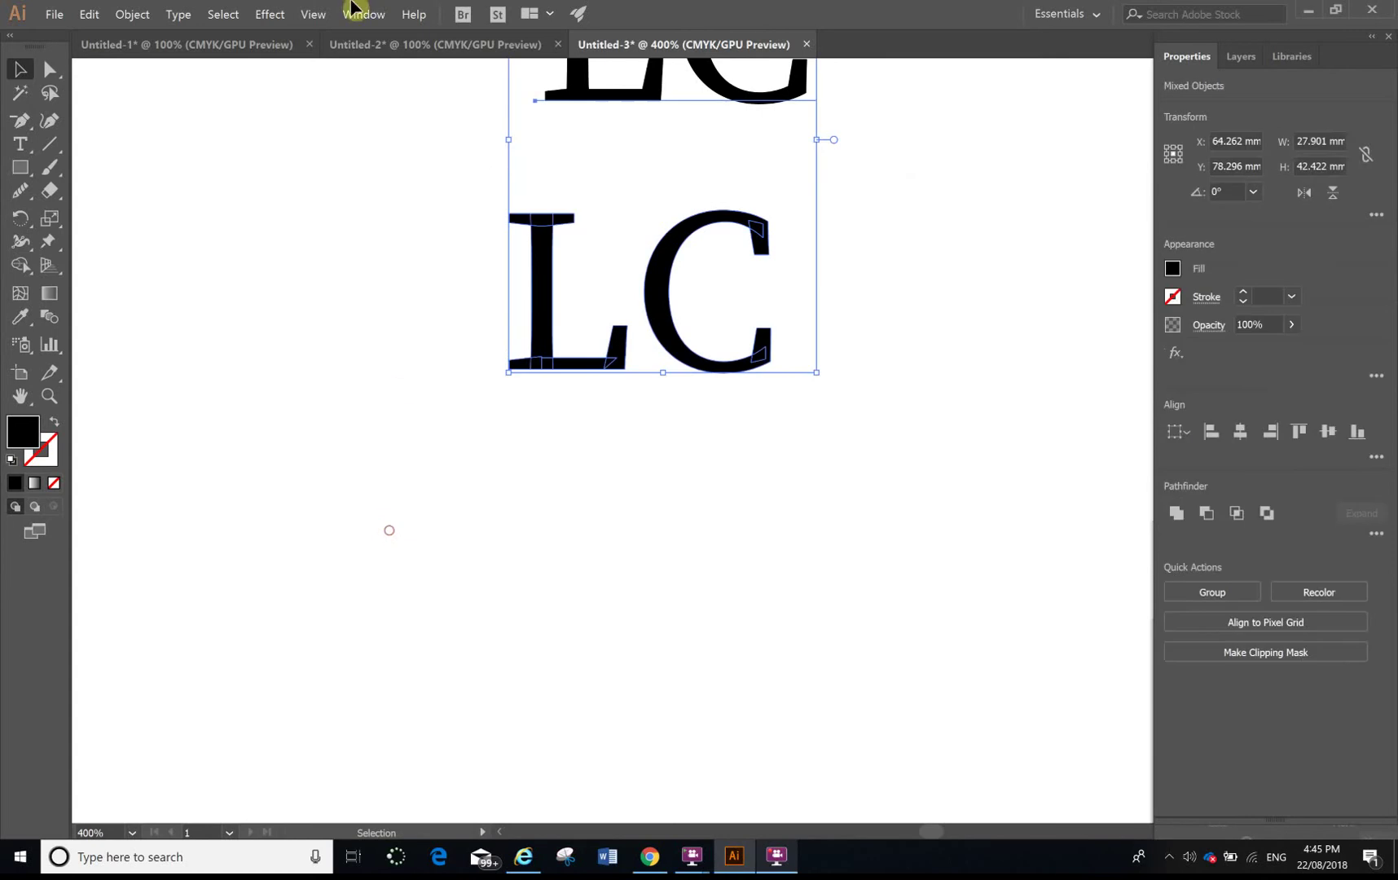
{"action": "left_click", "coordinate": [132, 14]}
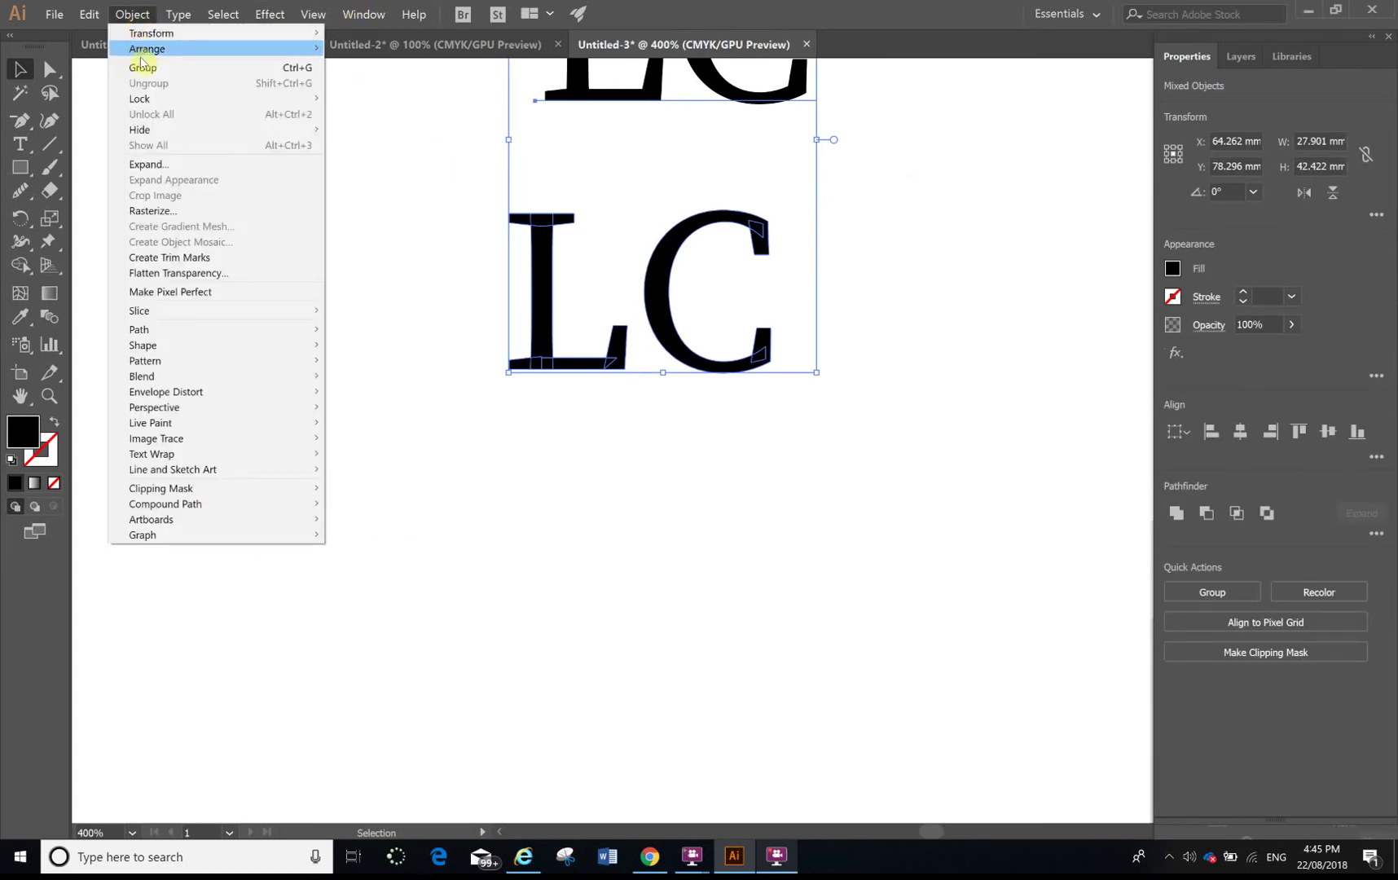
{"action": "left_click", "coordinate": [964, 429]}
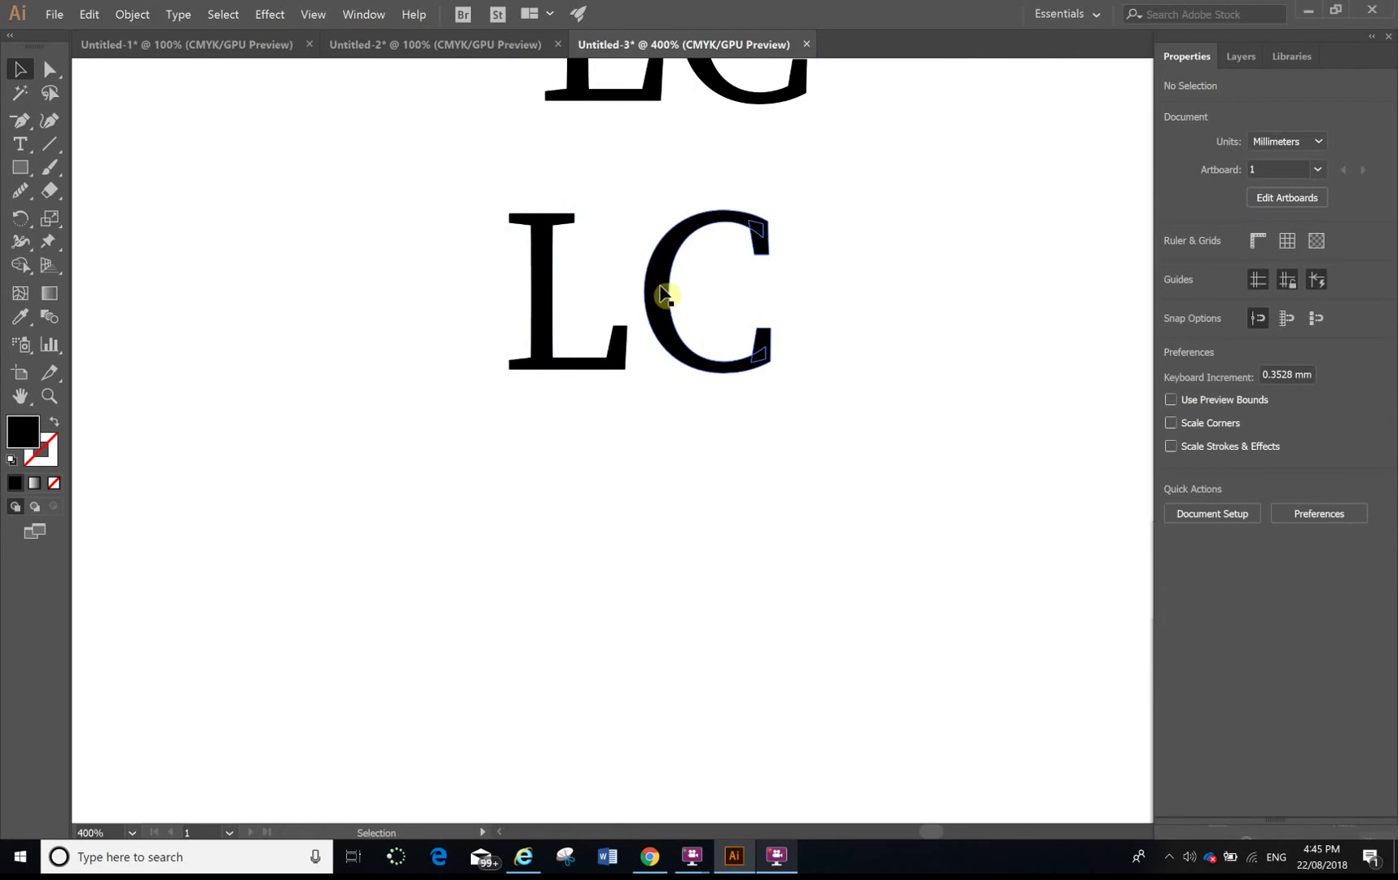
Move the outlined C beneath the L so its top overlaps the L's base, with the right edges of both letters lined up.
{"action": "left_click", "coordinate": [664, 294]}
{"action": "left_click_drag", "start_coordinate": [665, 270], "coordinate": [518, 426]}
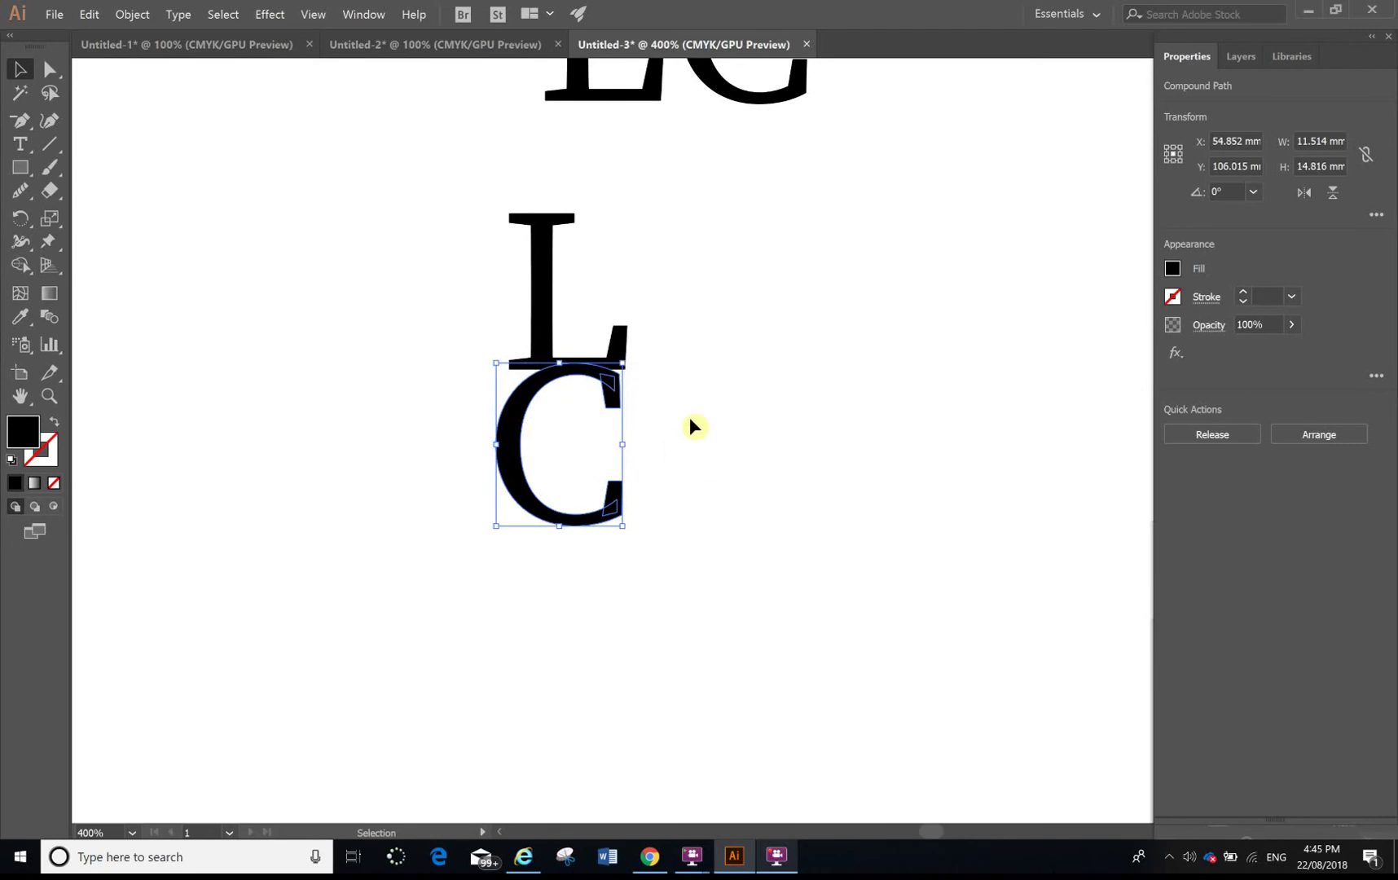
{"action": "key", "text": "a"}
{"action": "key", "text": "ctrl+="}
{"action": "key", "text": "ctrl+="}
{"action": "key", "text": "ctrl+="}
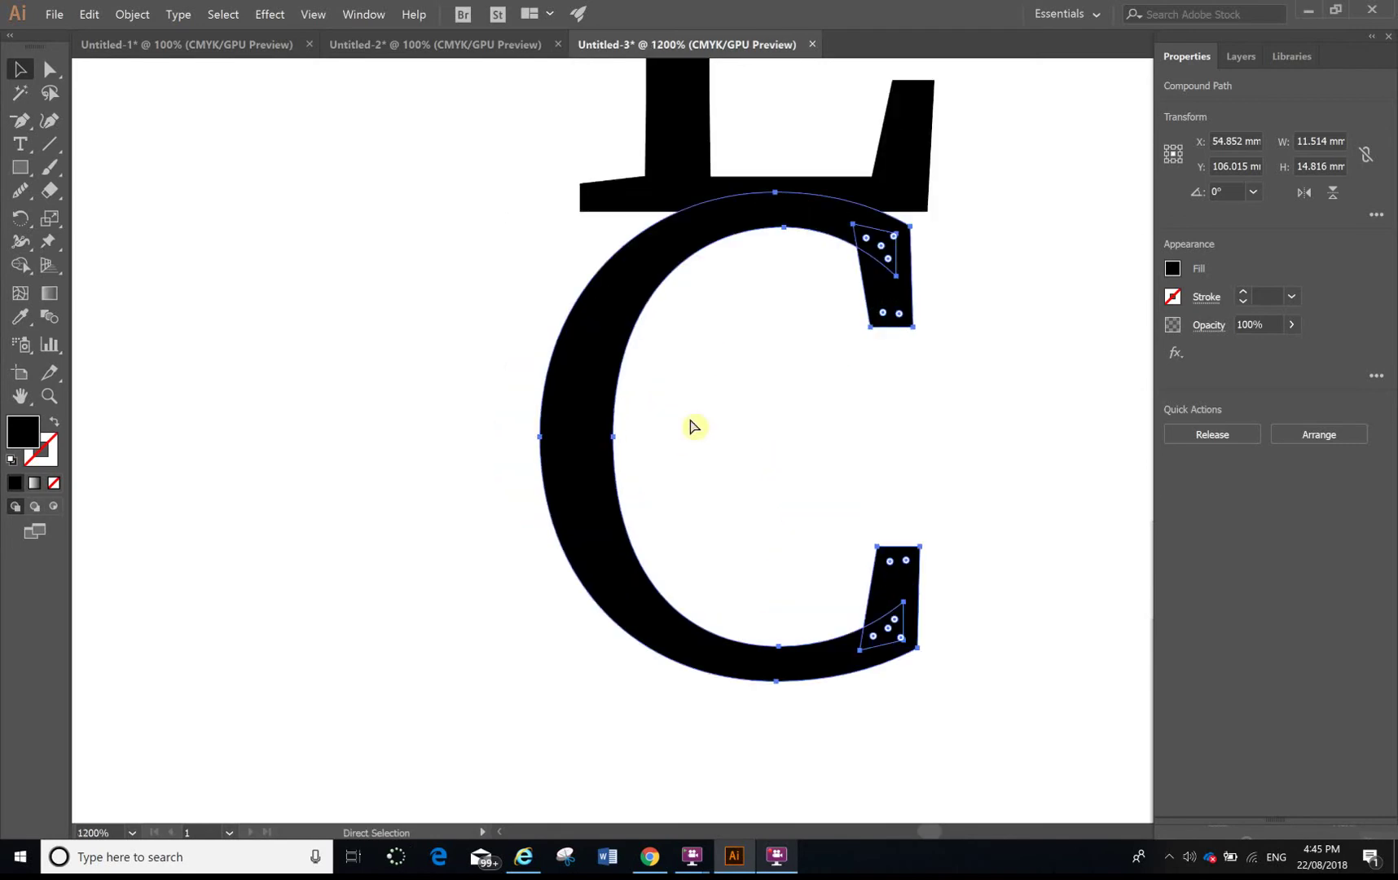
{"action": "key", "text": "ctrl+="}
{"action": "key", "text": "v"}
{"action": "scroll", "coordinate": [689, 417], "scroll_direction": "up", "scroll_amount": 3}
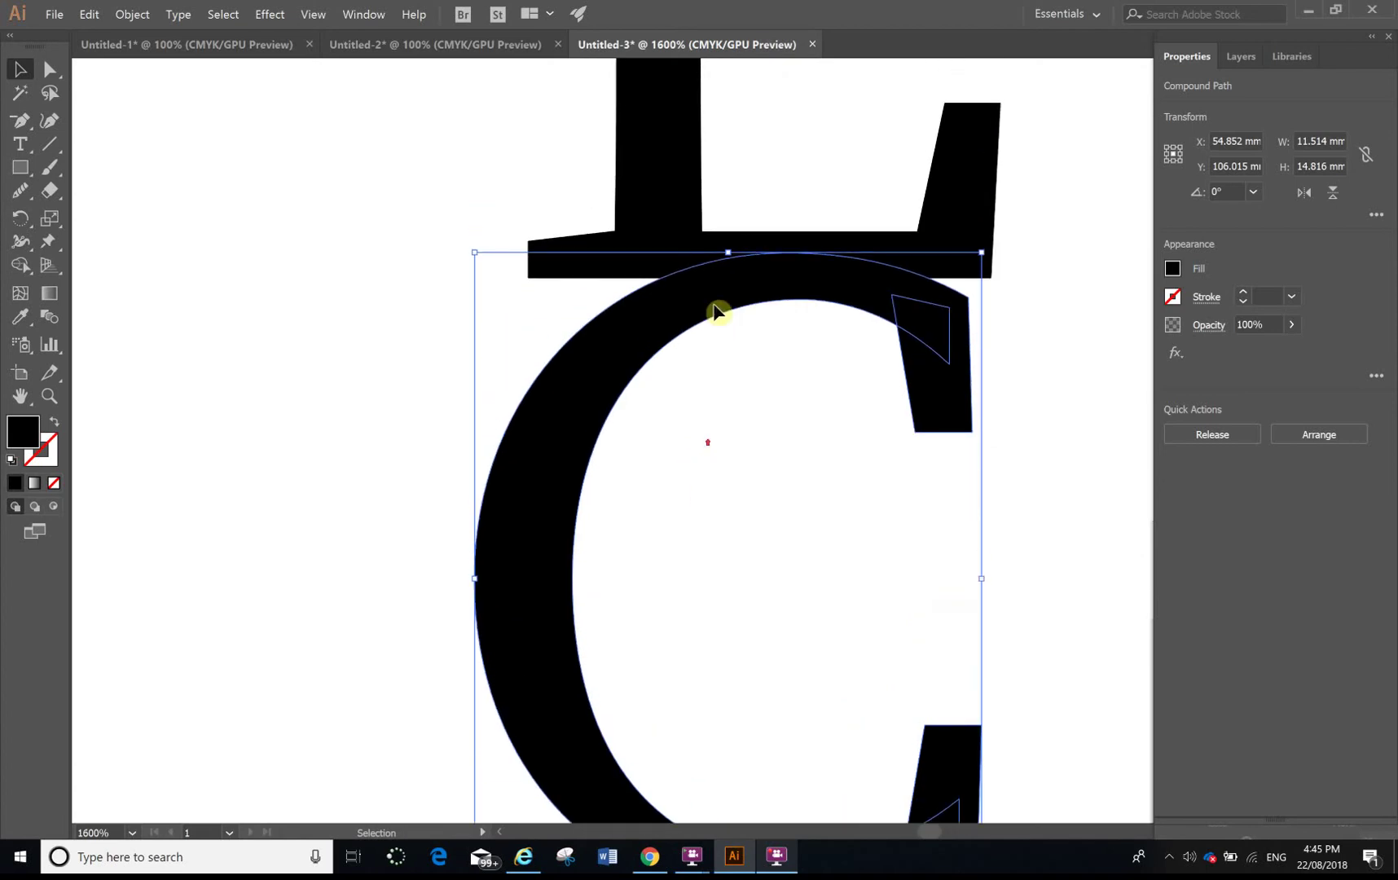
{"action": "left_click_drag", "start_coordinate": [743, 311], "coordinate": [762, 311]}
{"action": "left_click", "coordinate": [1084, 423]}
Compare the stacked letters with the hand-drawn Idea 2 sketch in Google Photos in Chrome, and return to Illustrator.
{"action": "scroll", "coordinate": [1081, 379], "scroll_direction": "up", "scroll_amount": 4}
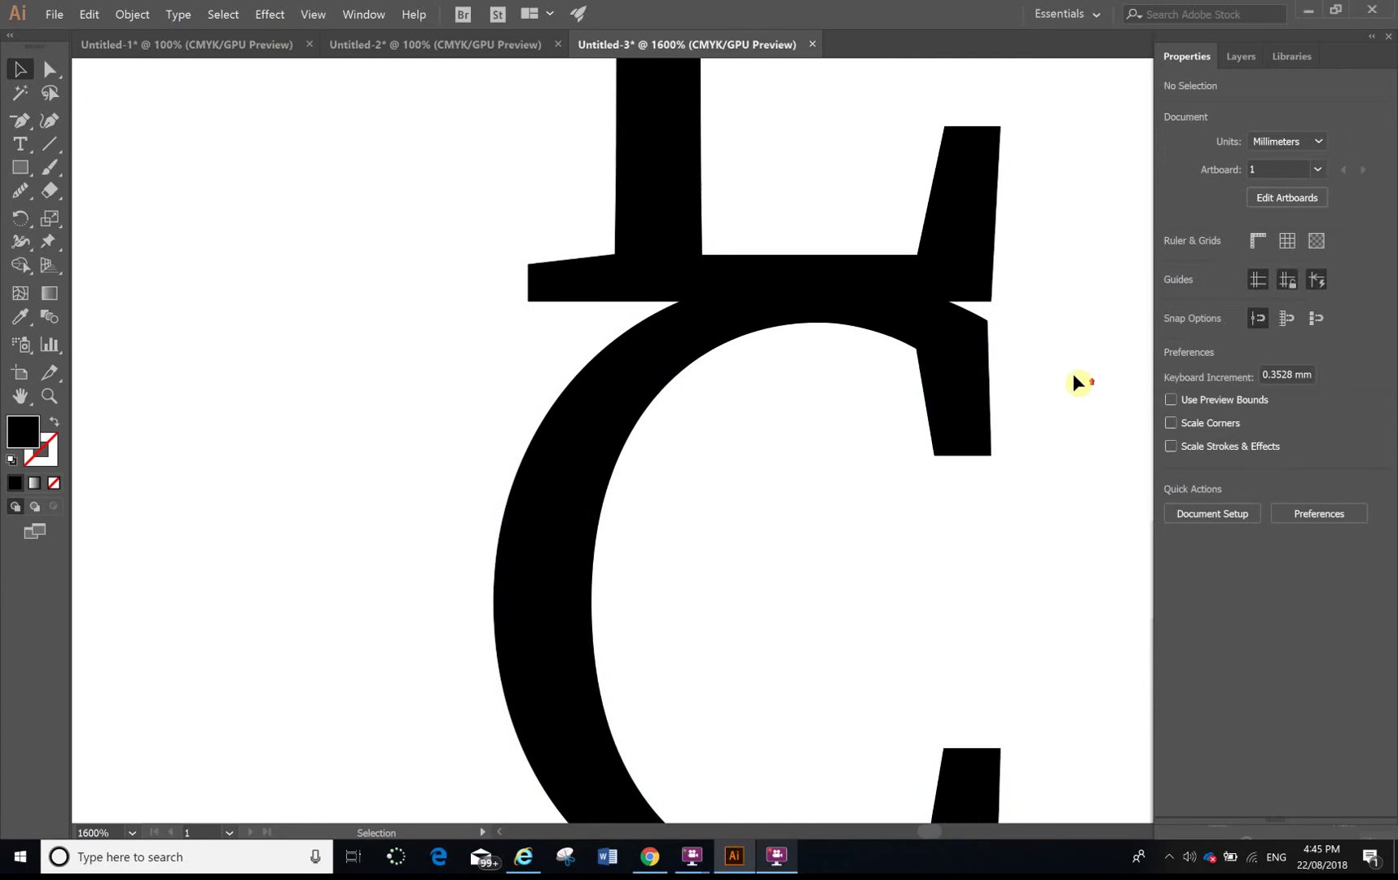
{"action": "scroll", "coordinate": [947, 705], "scroll_direction": "down", "scroll_amount": 2}
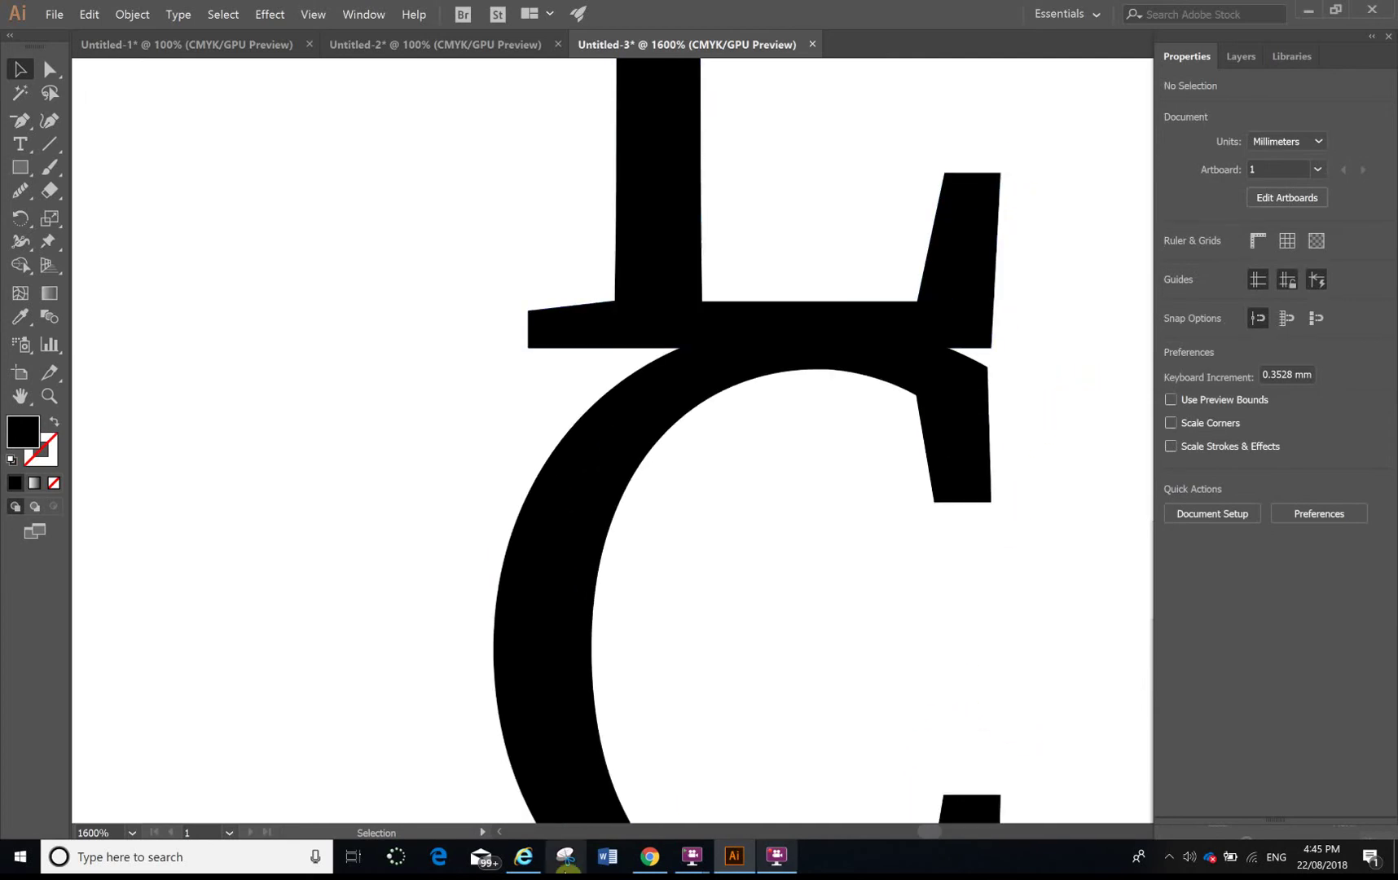
{"action": "left_click", "coordinate": [649, 855]}
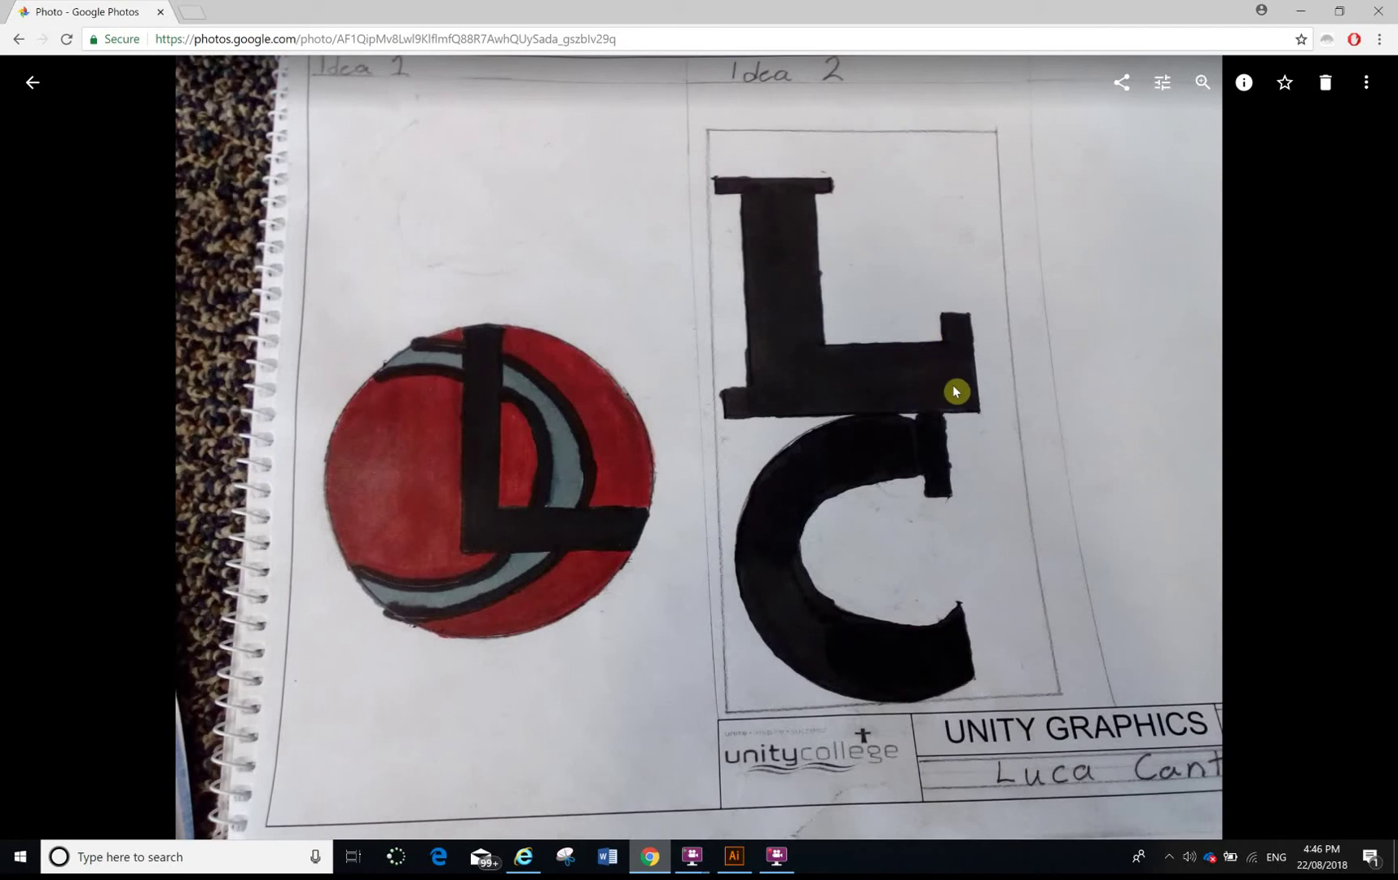
{"action": "left_click", "coordinate": [733, 856]}
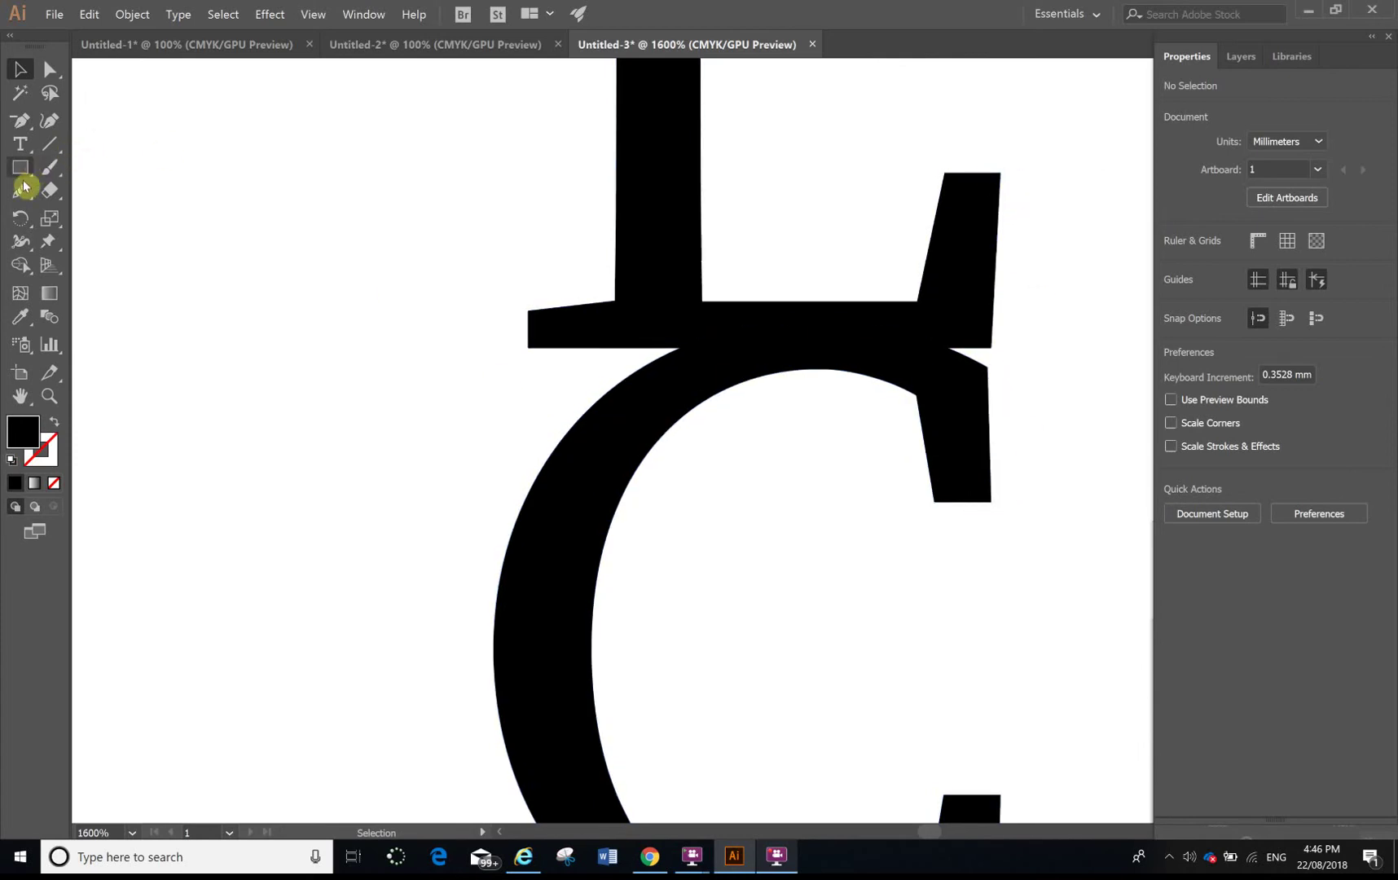
Draw a vertical 12.7 mm line at 270° with a black 0.25 pt stroke, running down along the right edge of the L.
{"action": "left_click", "coordinate": [53, 146]}
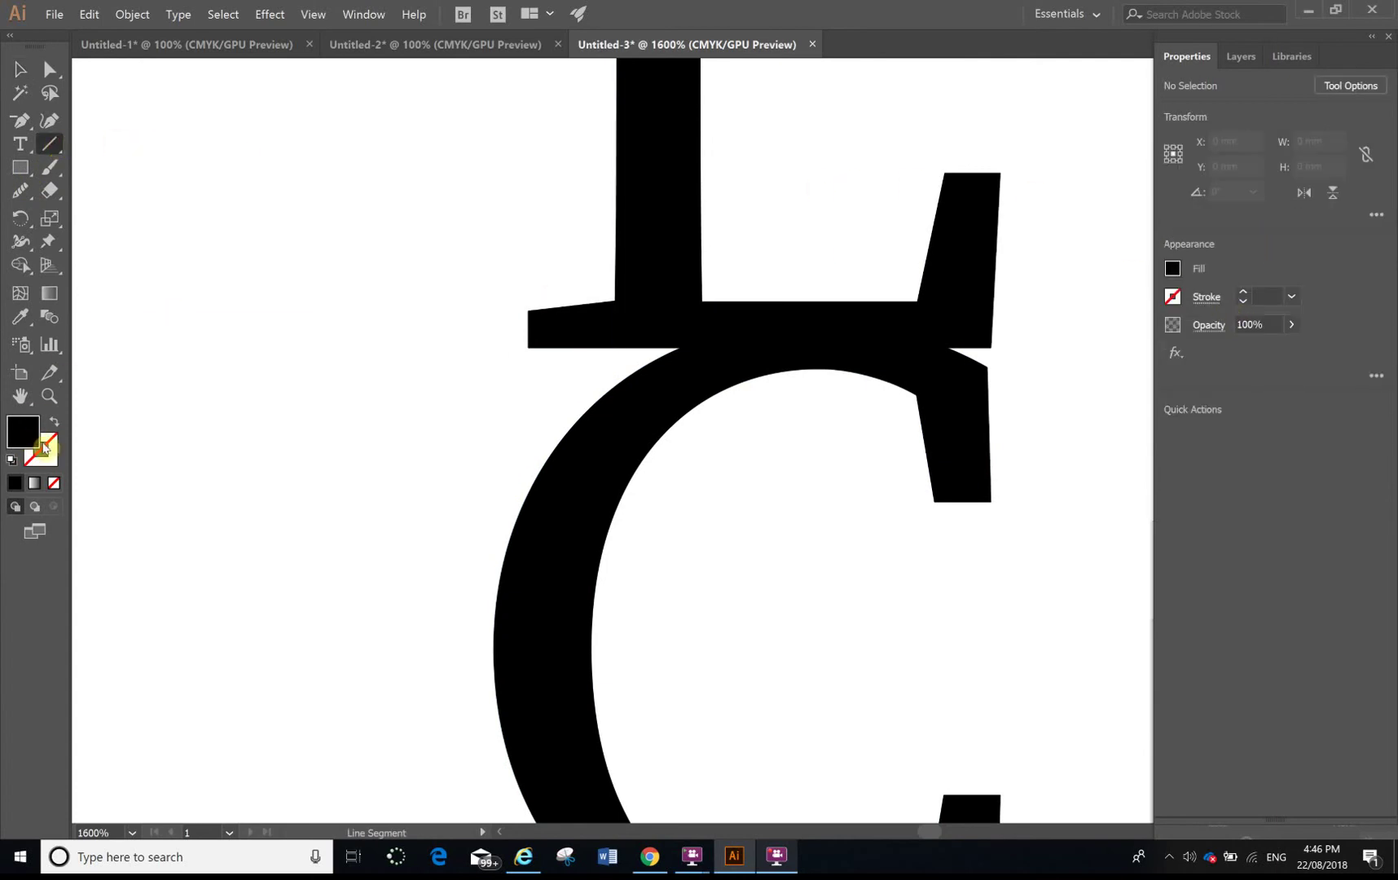
{"action": "left_click", "coordinate": [1173, 270]}
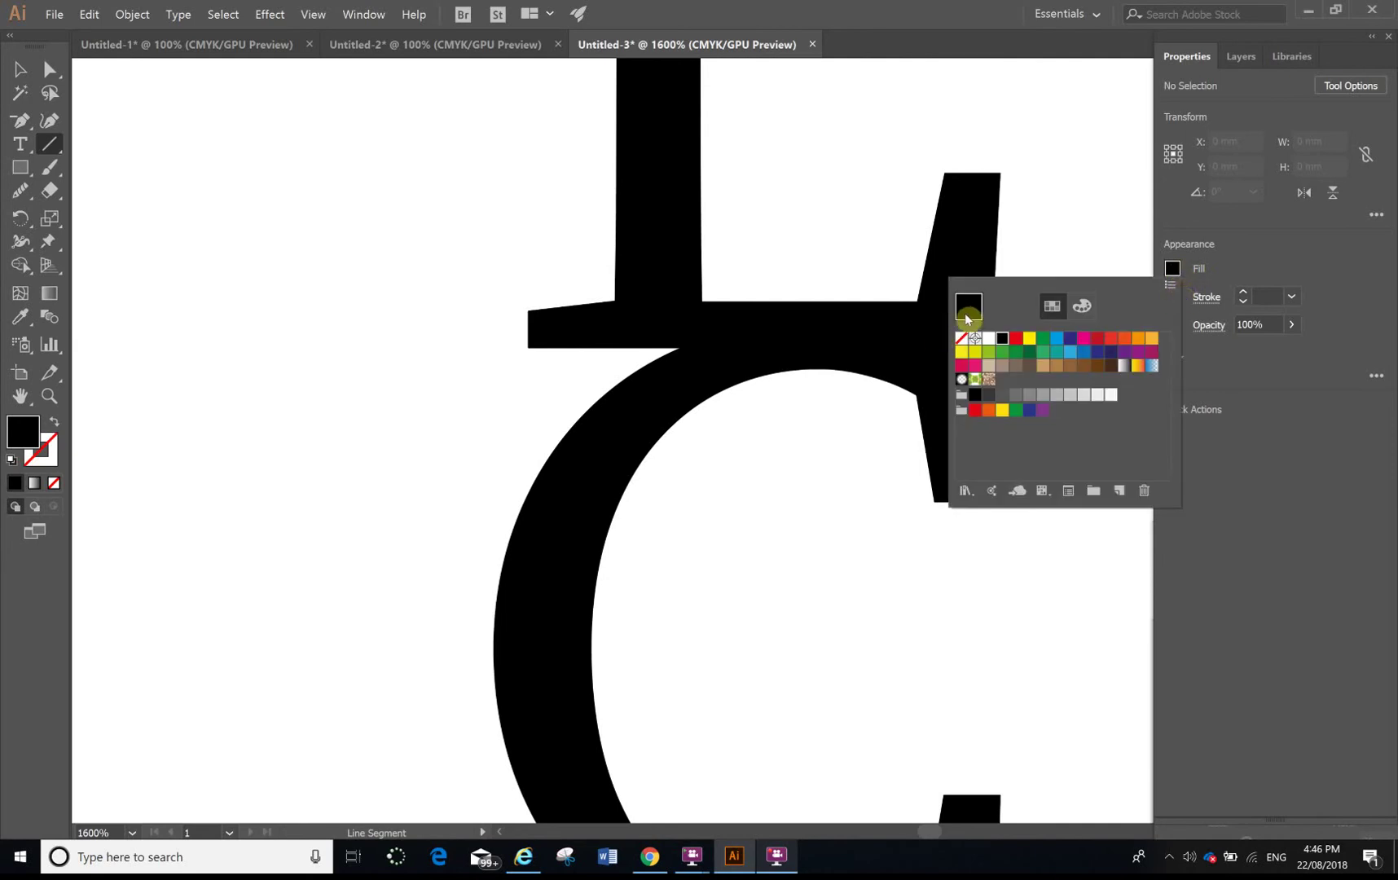
{"action": "key", "text": "Escape"}
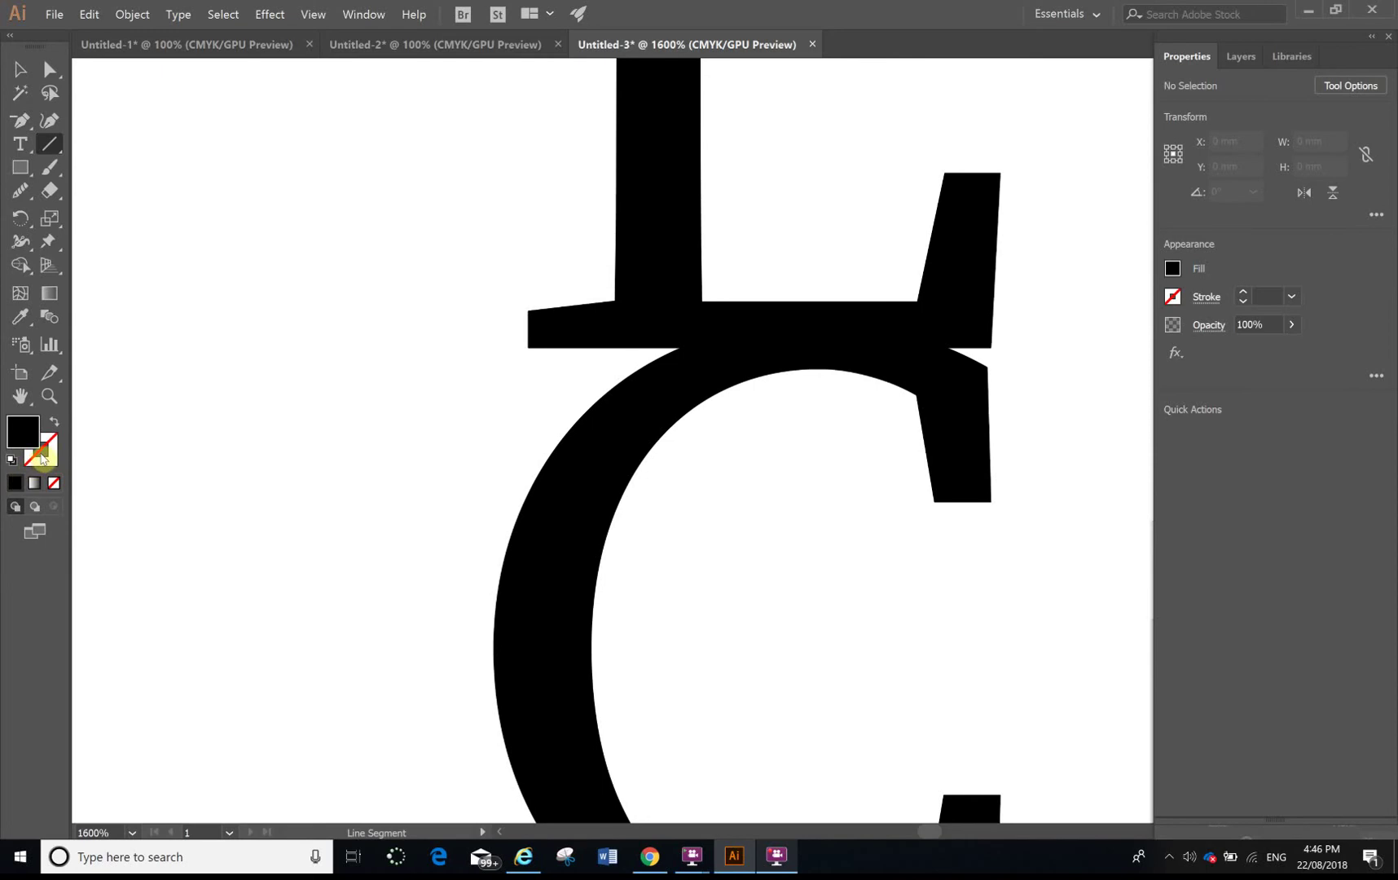
{"action": "left_click", "coordinate": [37, 459]}
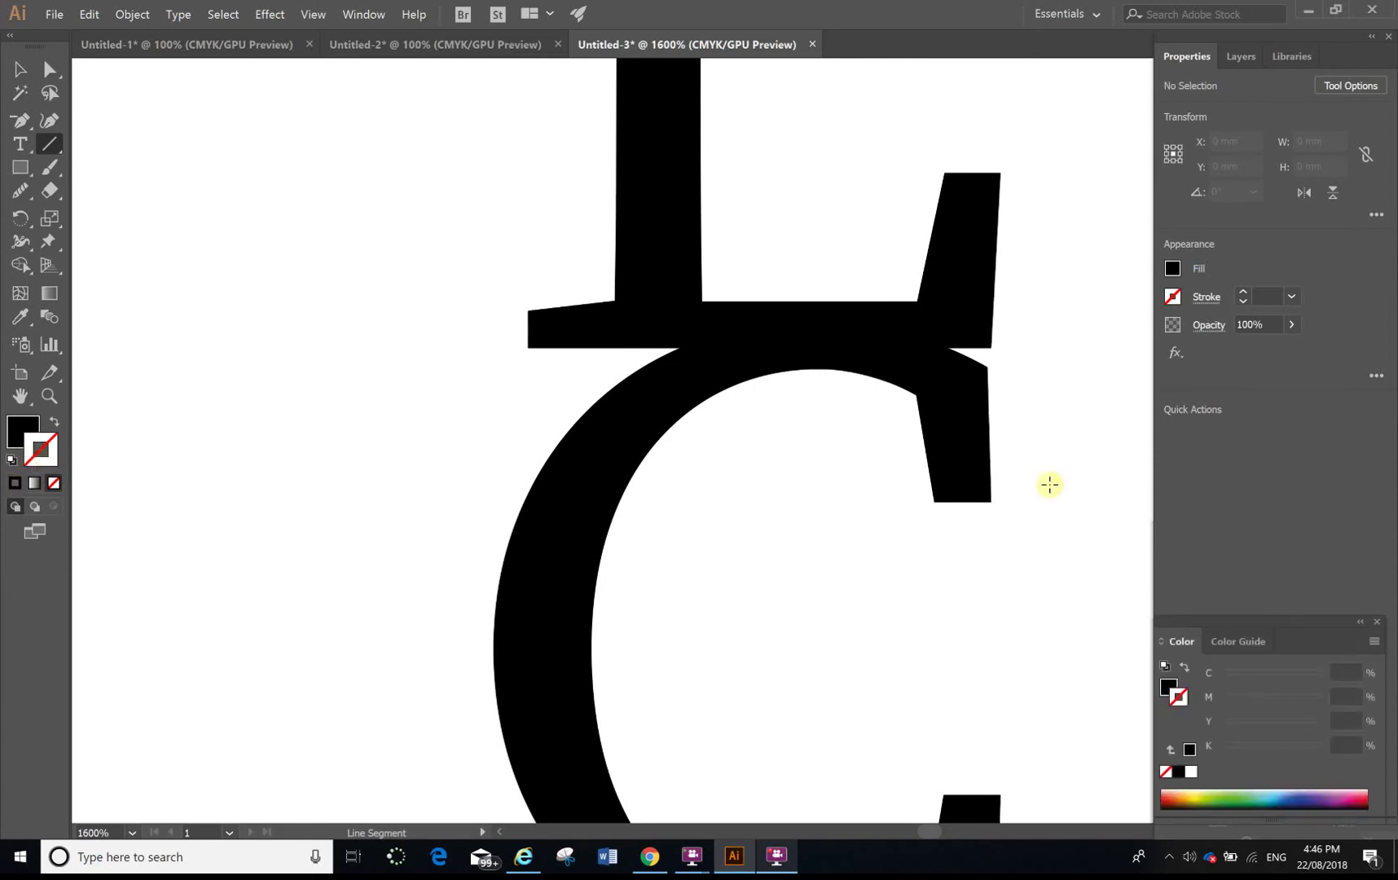
{"action": "left_click", "coordinate": [1180, 772]}
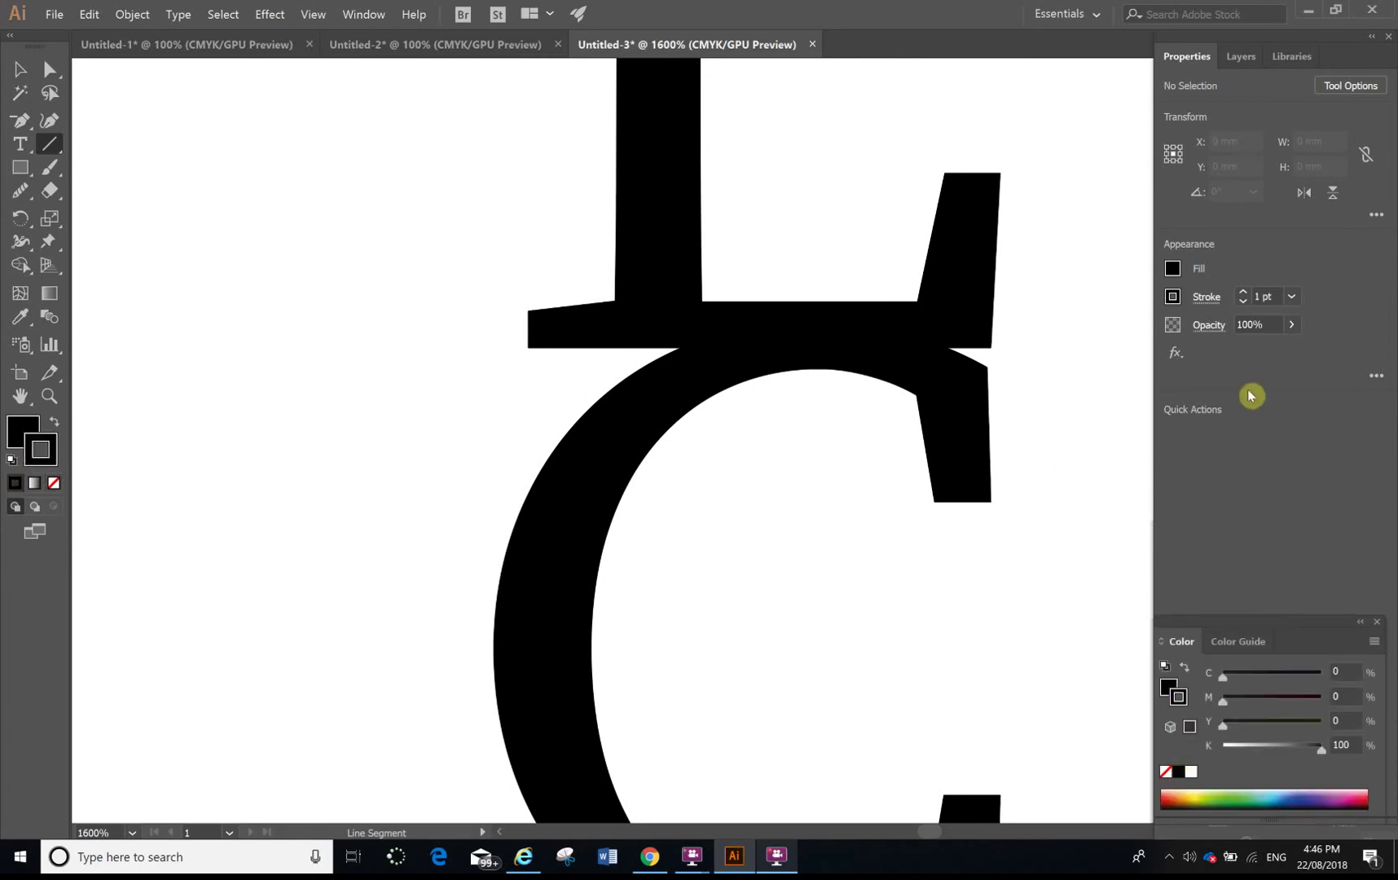
{"action": "left_click", "coordinate": [1291, 300]}
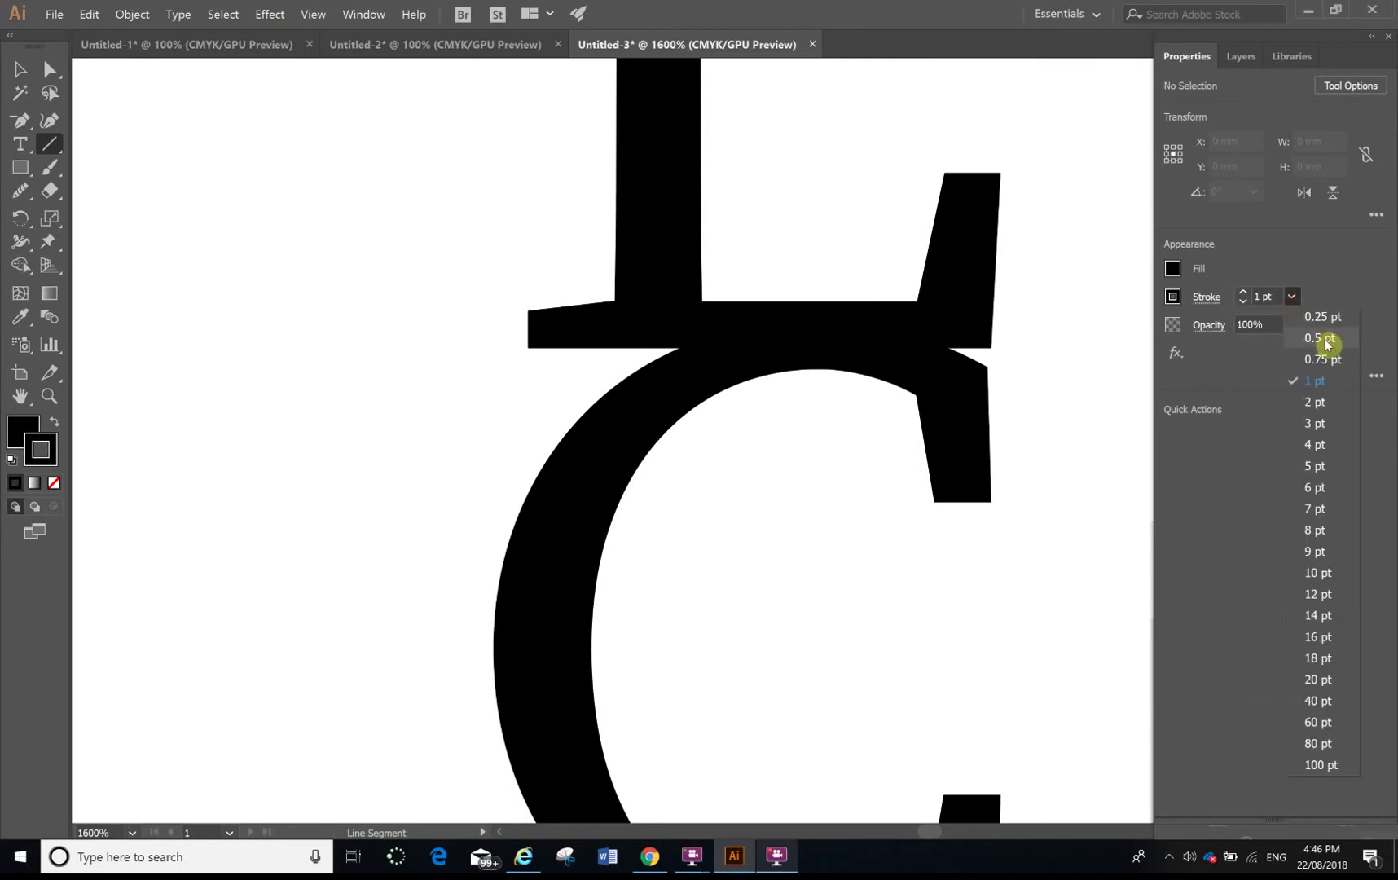
{"action": "left_click", "coordinate": [1324, 317]}
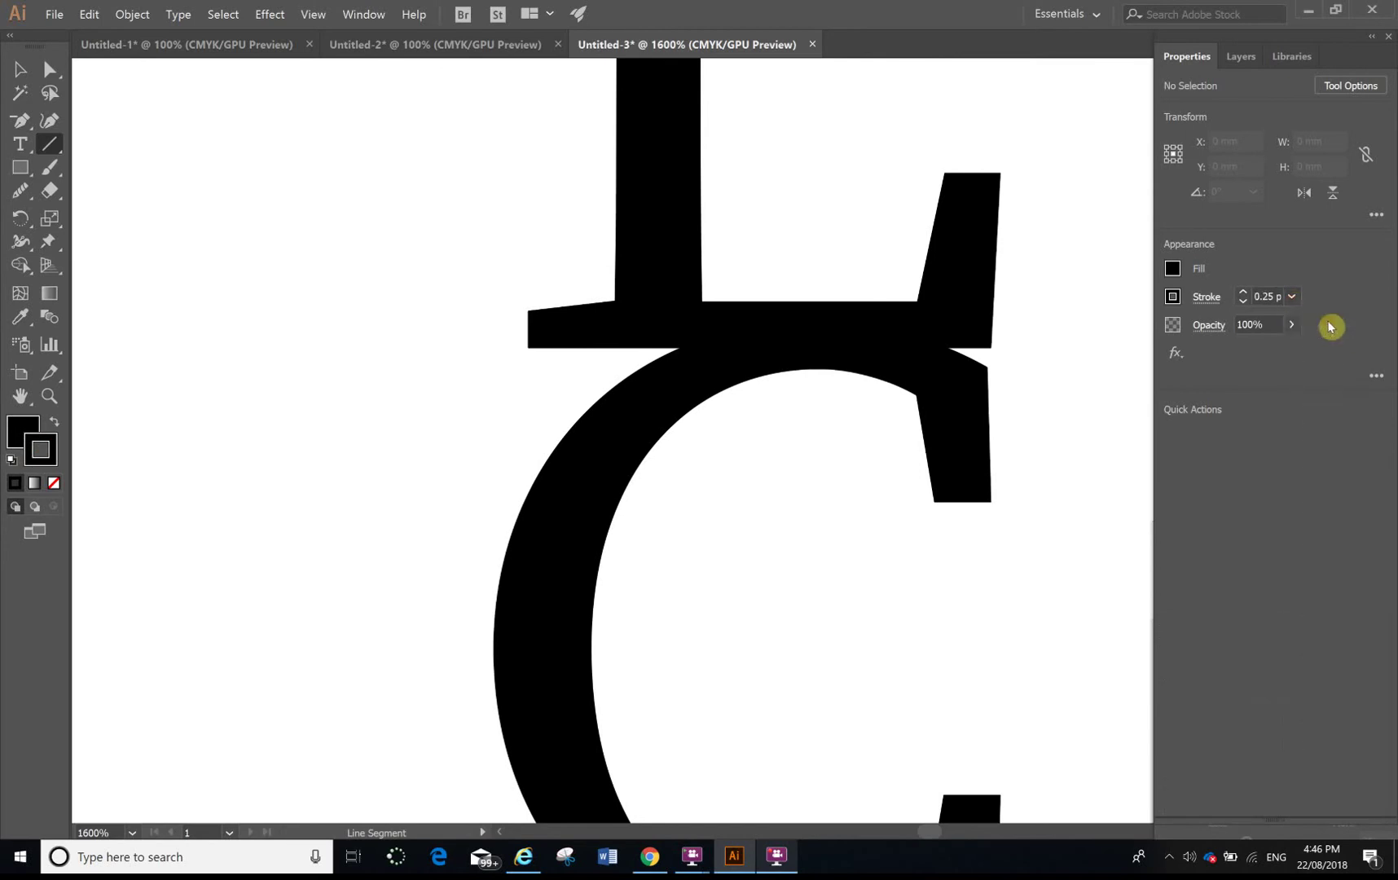
{"action": "left_click", "coordinate": [999, 115]}
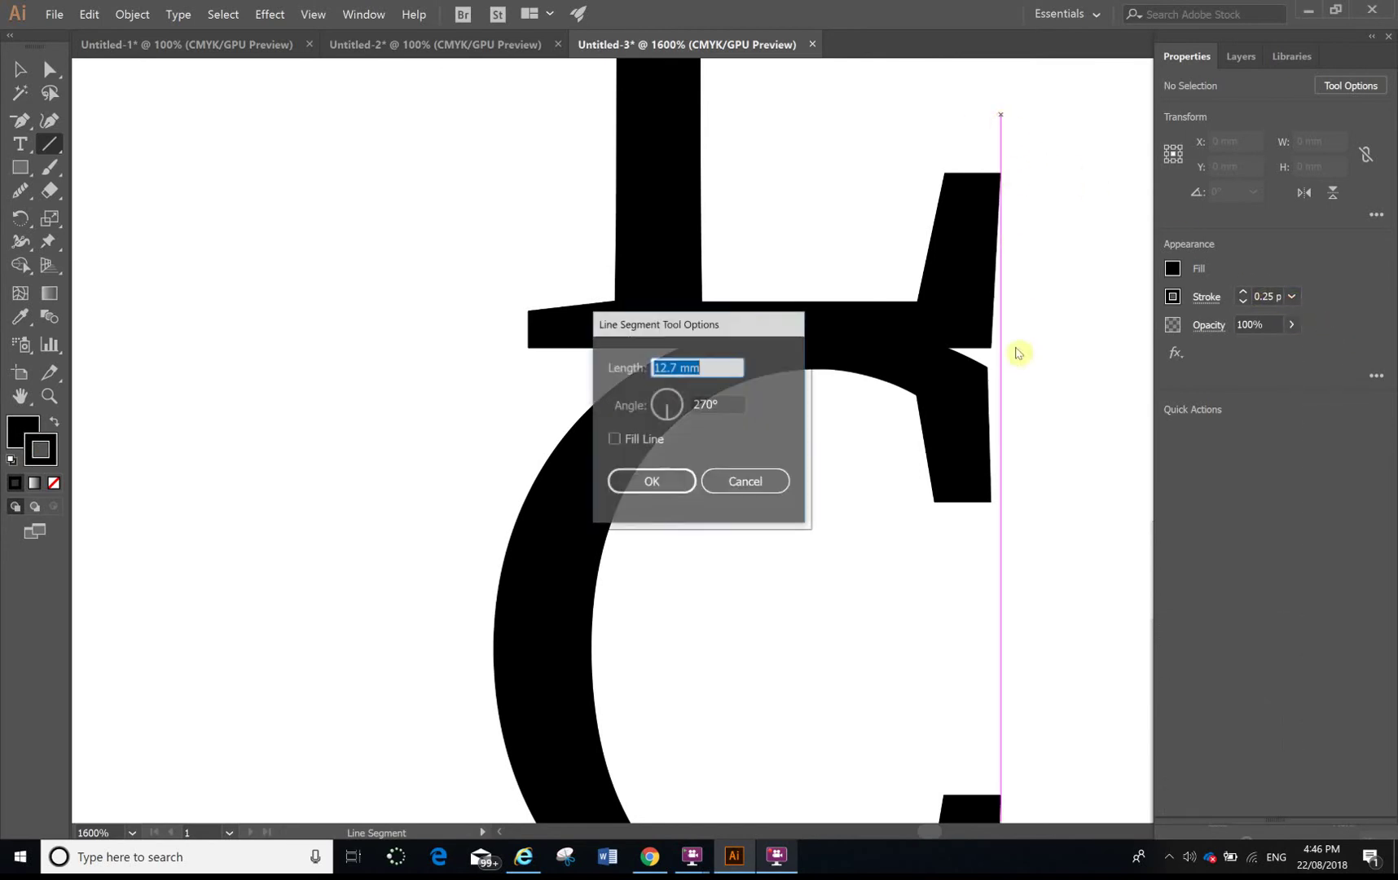
{"action": "left_click", "coordinate": [669, 484]}
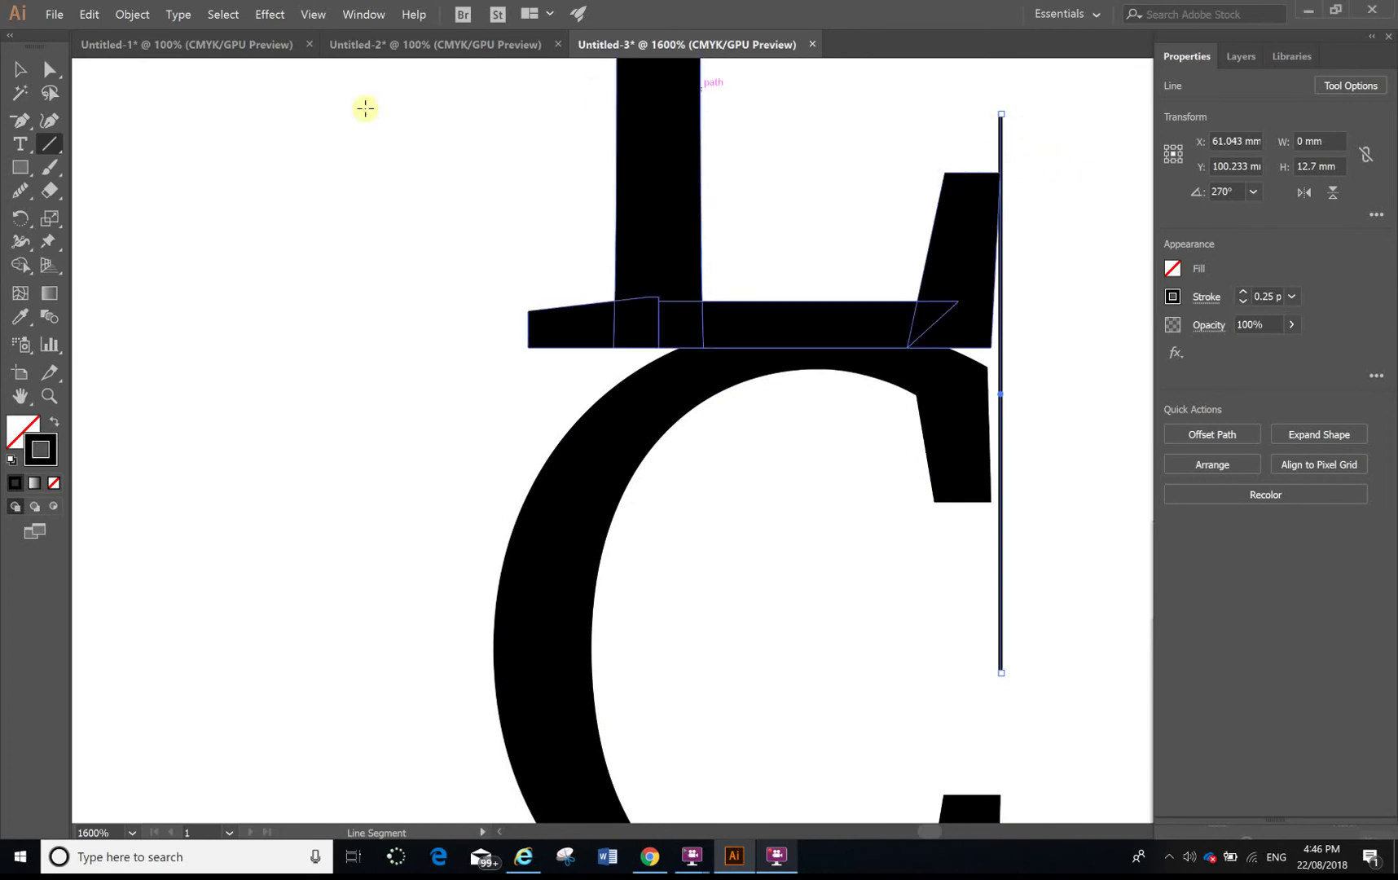
Swap the fill and stroke of the L and C to show them as unfilled black outlines, with a 0.25 pt stroke.
{"action": "left_click", "coordinate": [20, 69]}
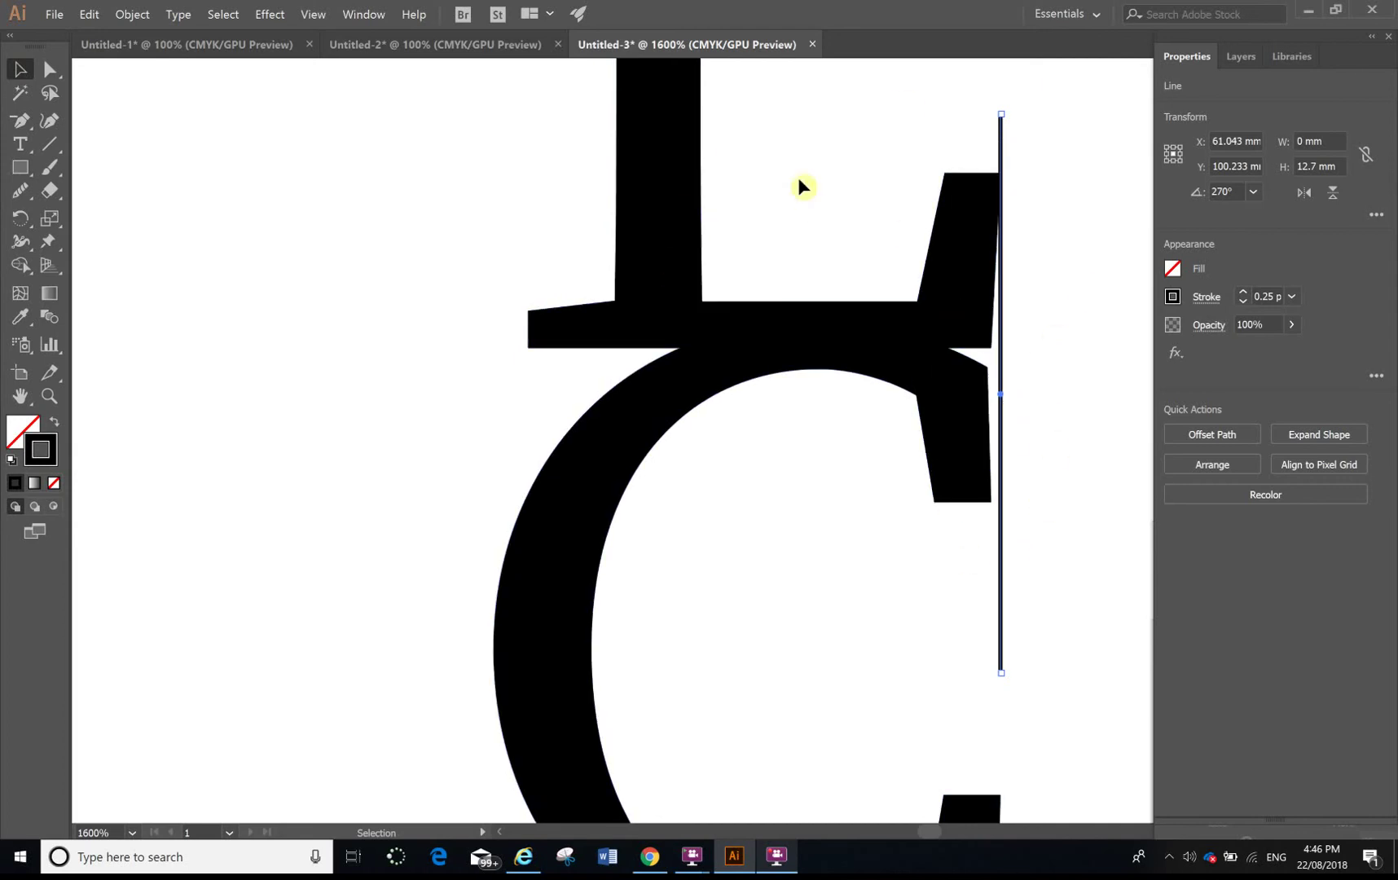
{"action": "left_click", "coordinate": [686, 330]}
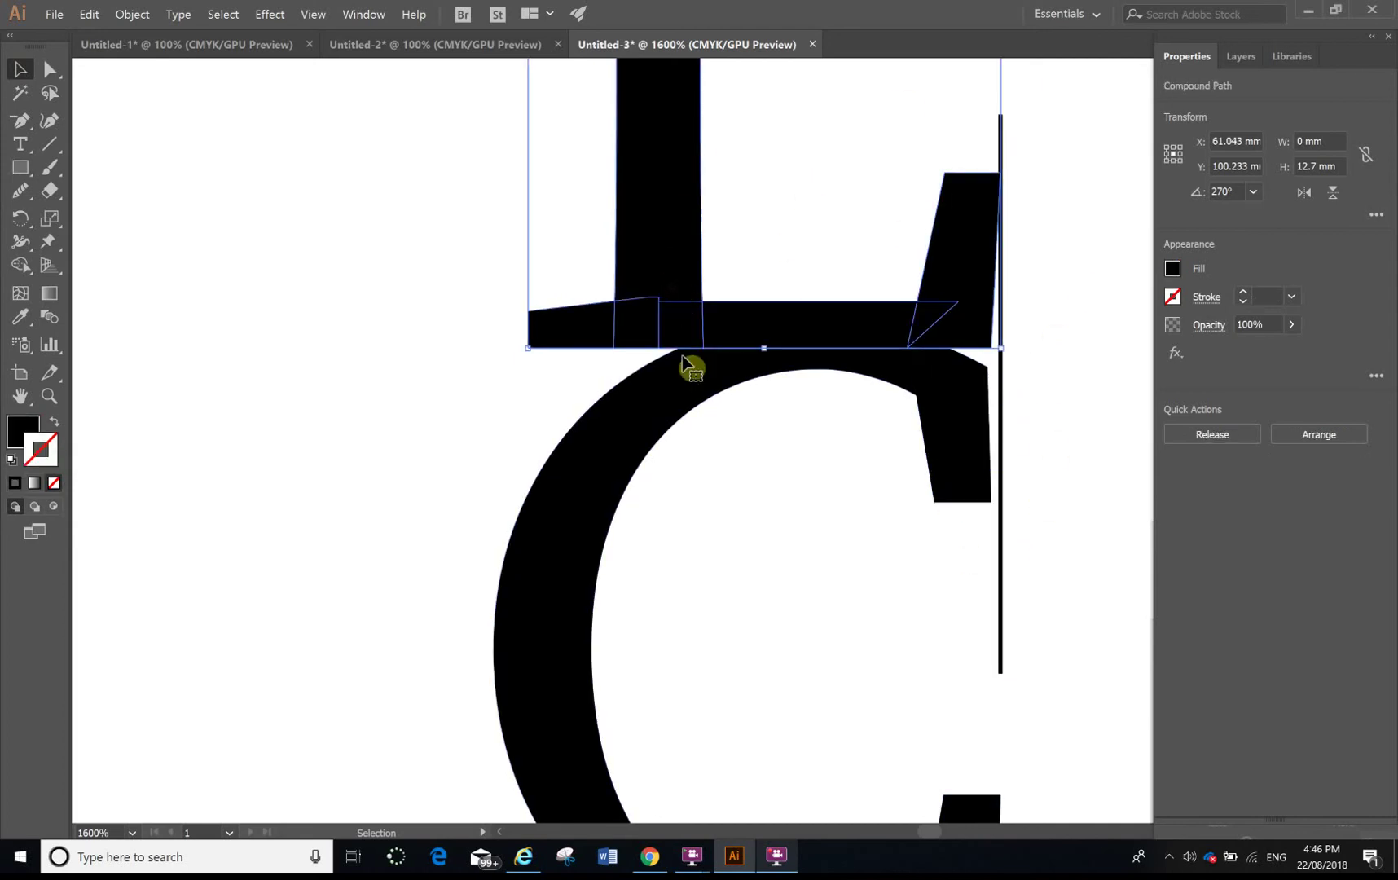
{"action": "left_click", "coordinate": [684, 398], "text": "shift"}
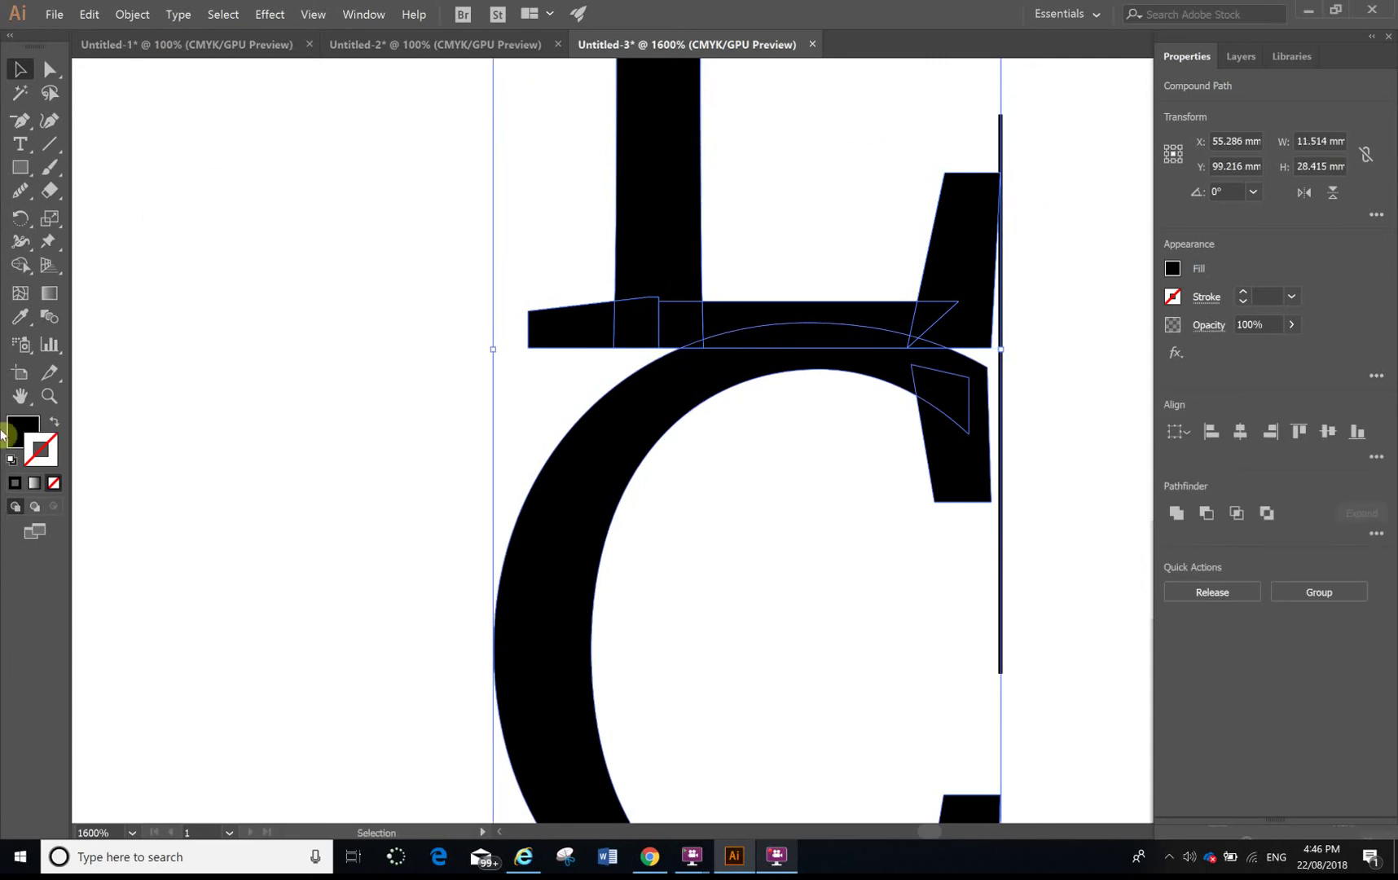
{"action": "left_click", "coordinate": [54, 426]}
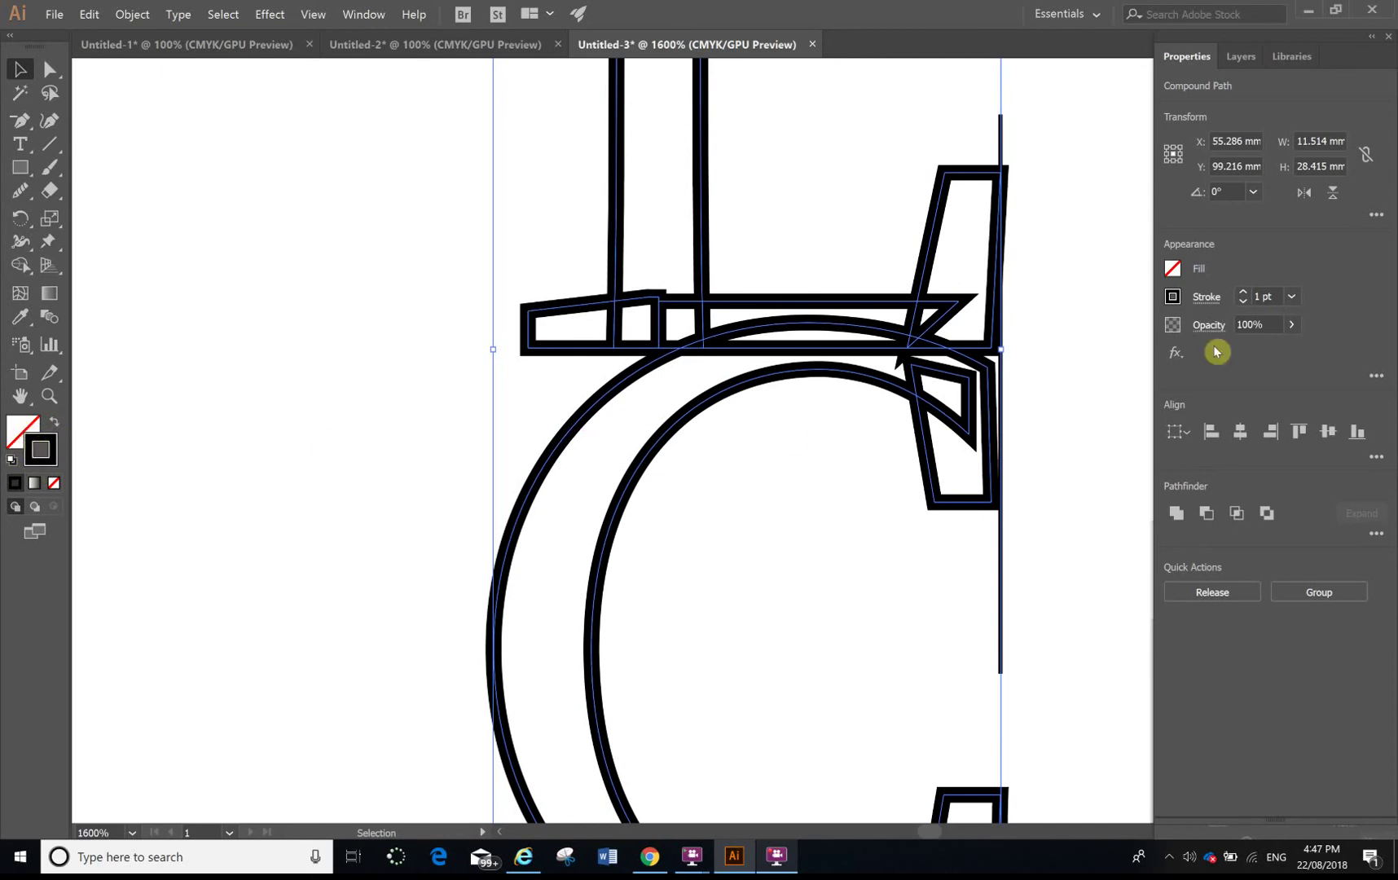
{"action": "left_click", "coordinate": [1294, 298]}
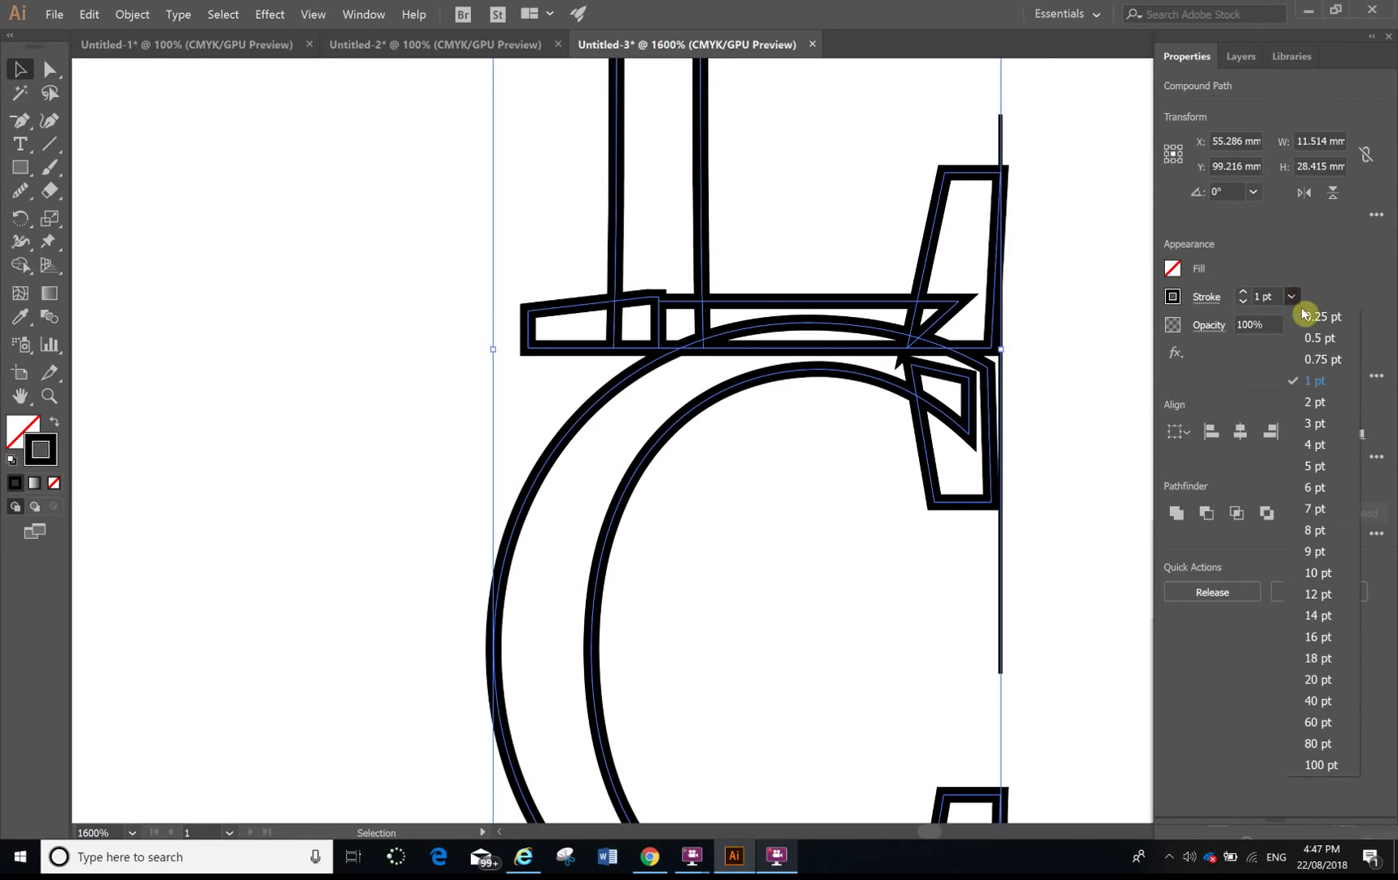
{"action": "left_click", "coordinate": [1317, 319]}
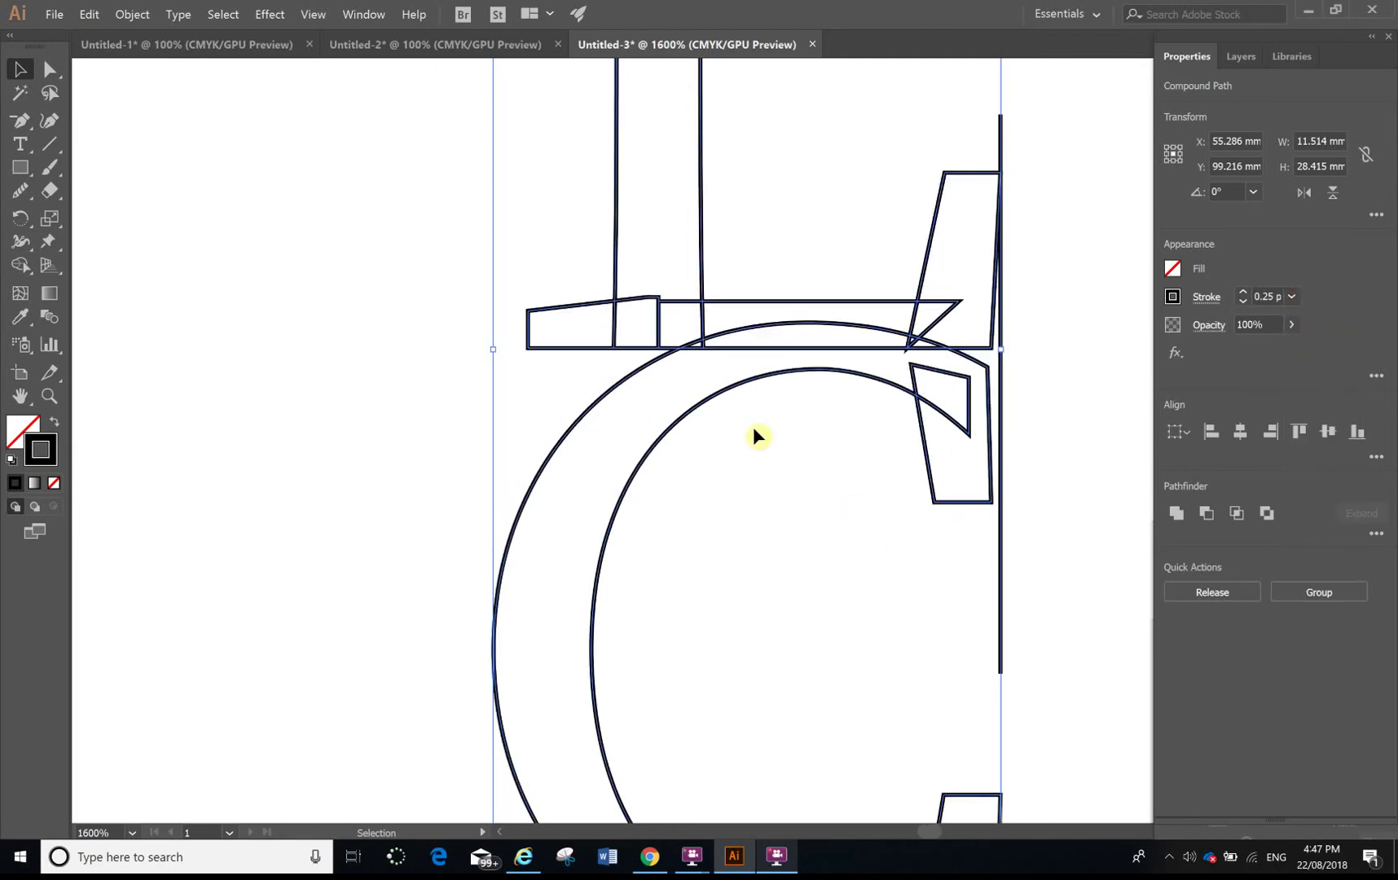
{"action": "left_click", "coordinate": [860, 527]}
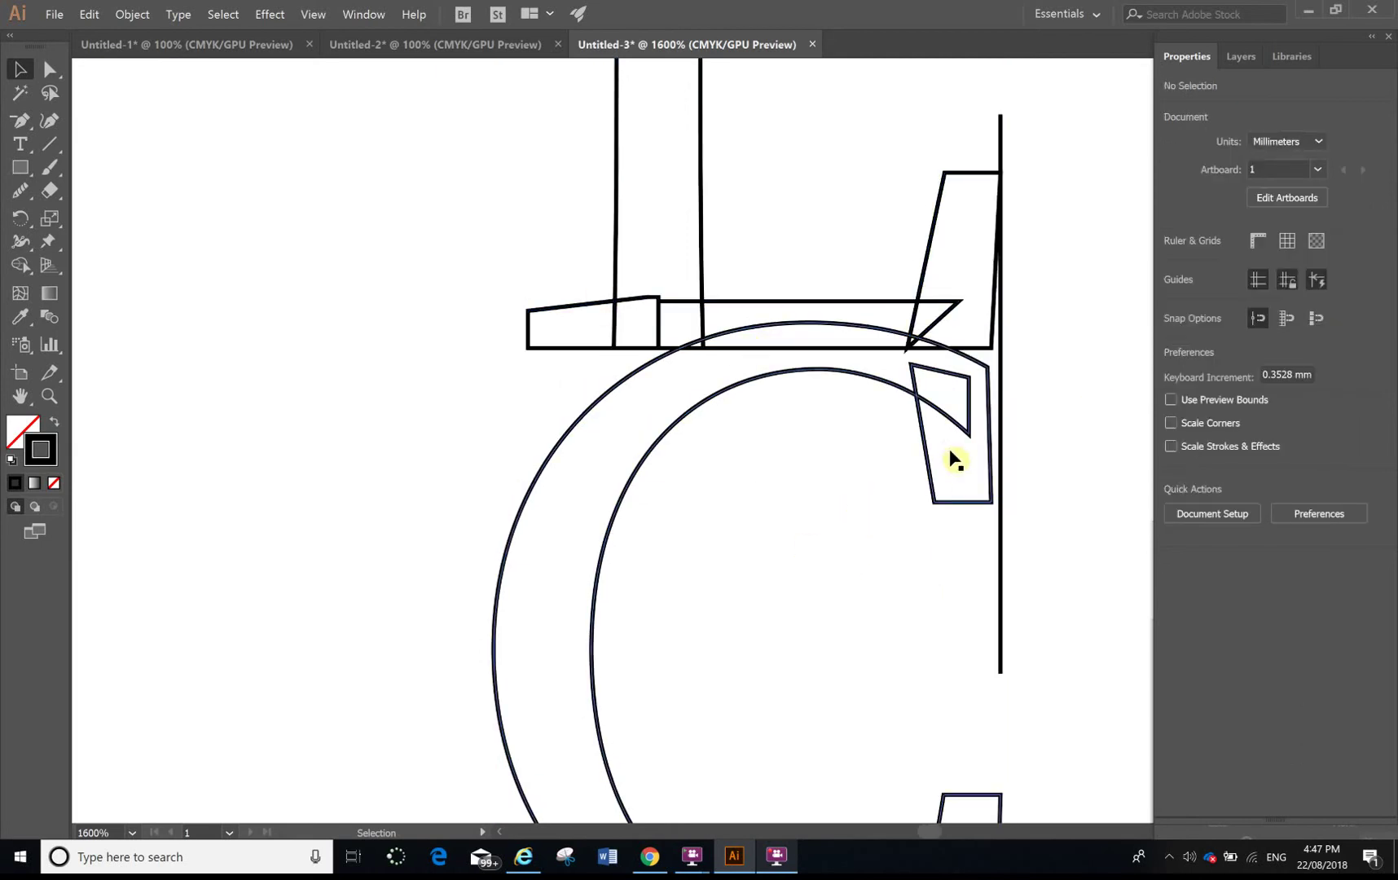
Move the lower-right anchor point of the C's upper serif horizontally onto the vertical line.
{"action": "left_click", "coordinate": [974, 501]}
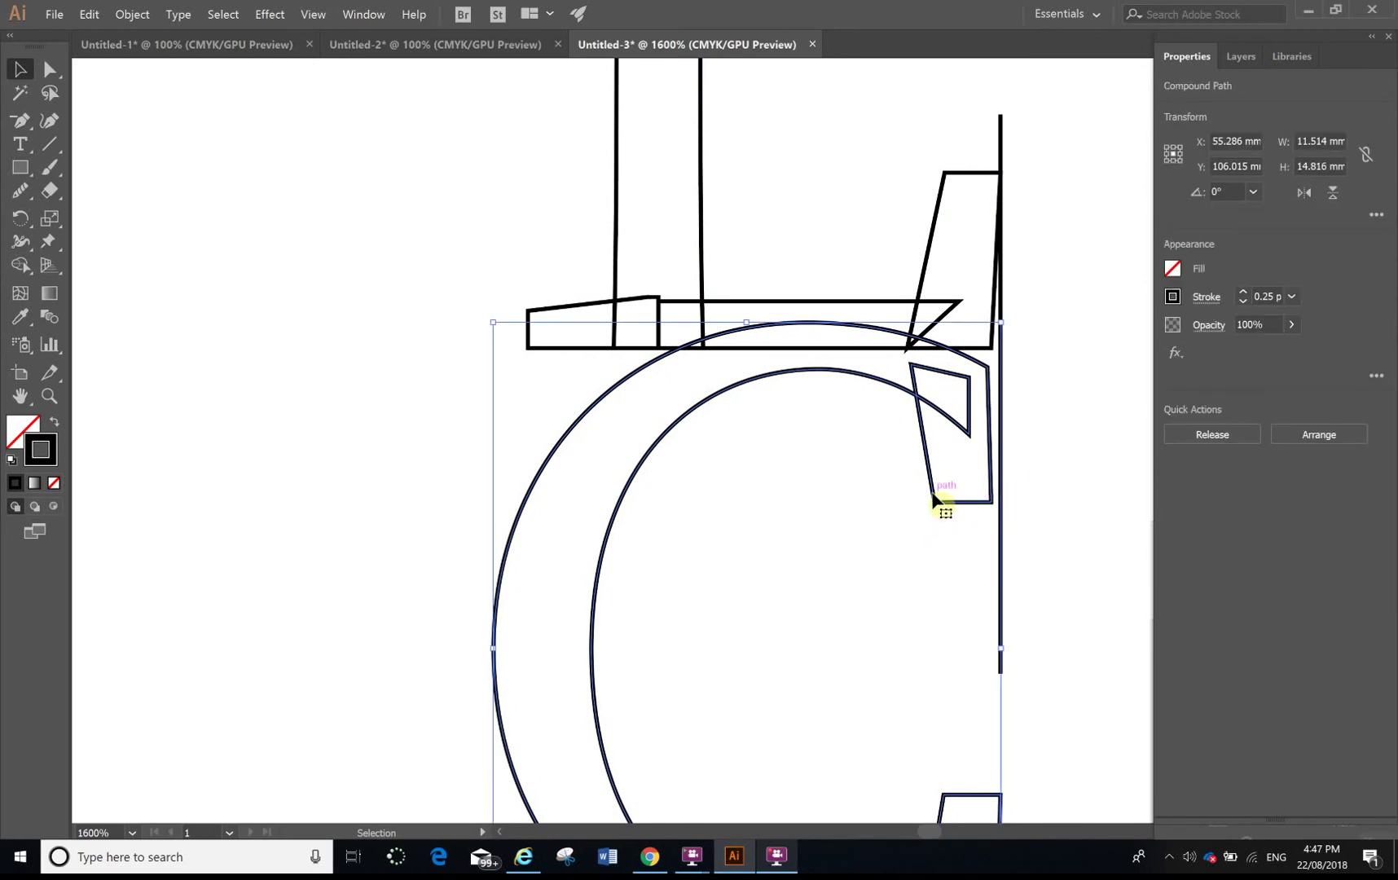
{"action": "left_click", "coordinate": [1073, 429]}
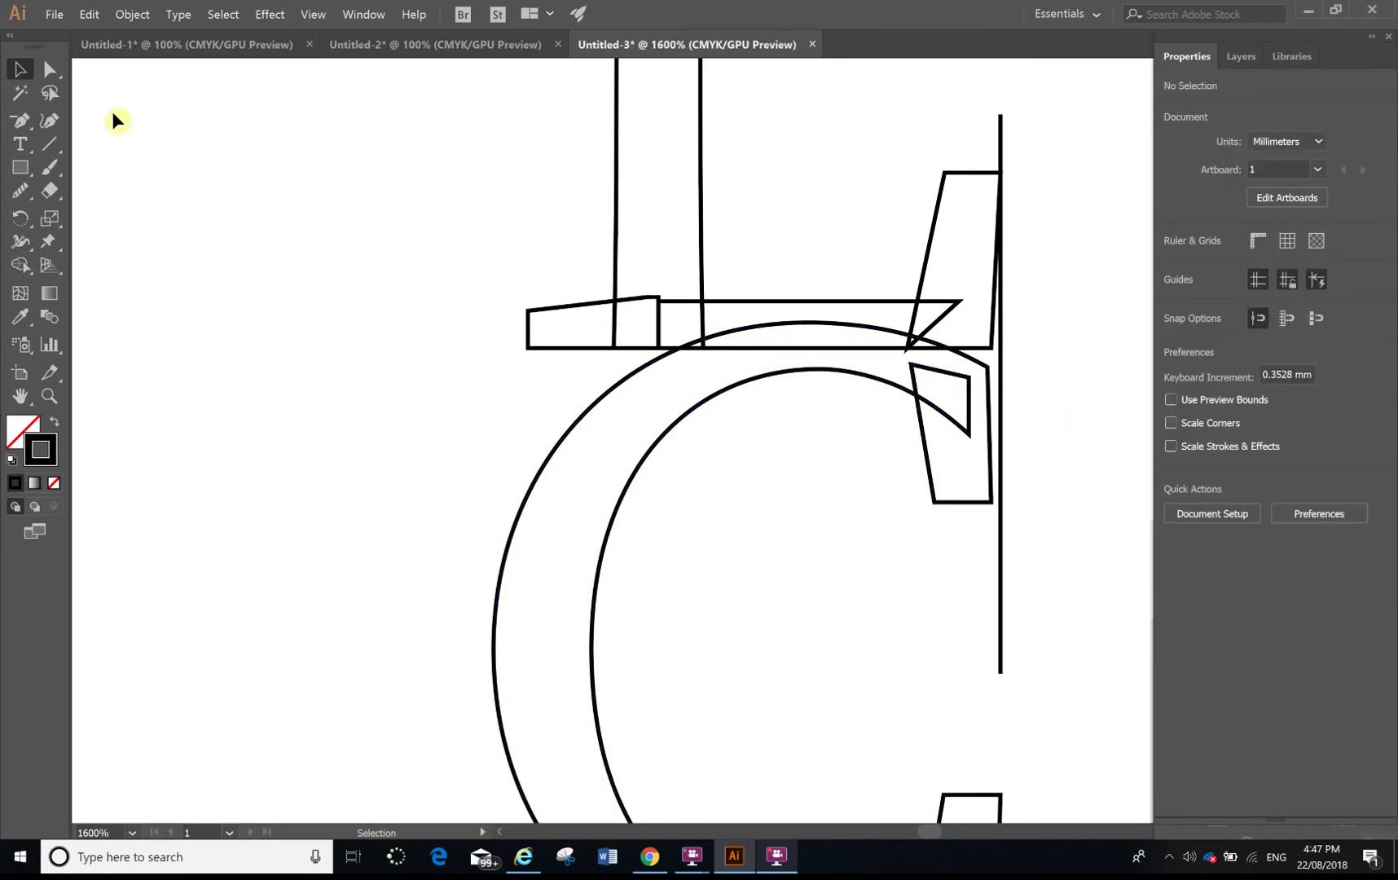
{"action": "left_click", "coordinate": [50, 70]}
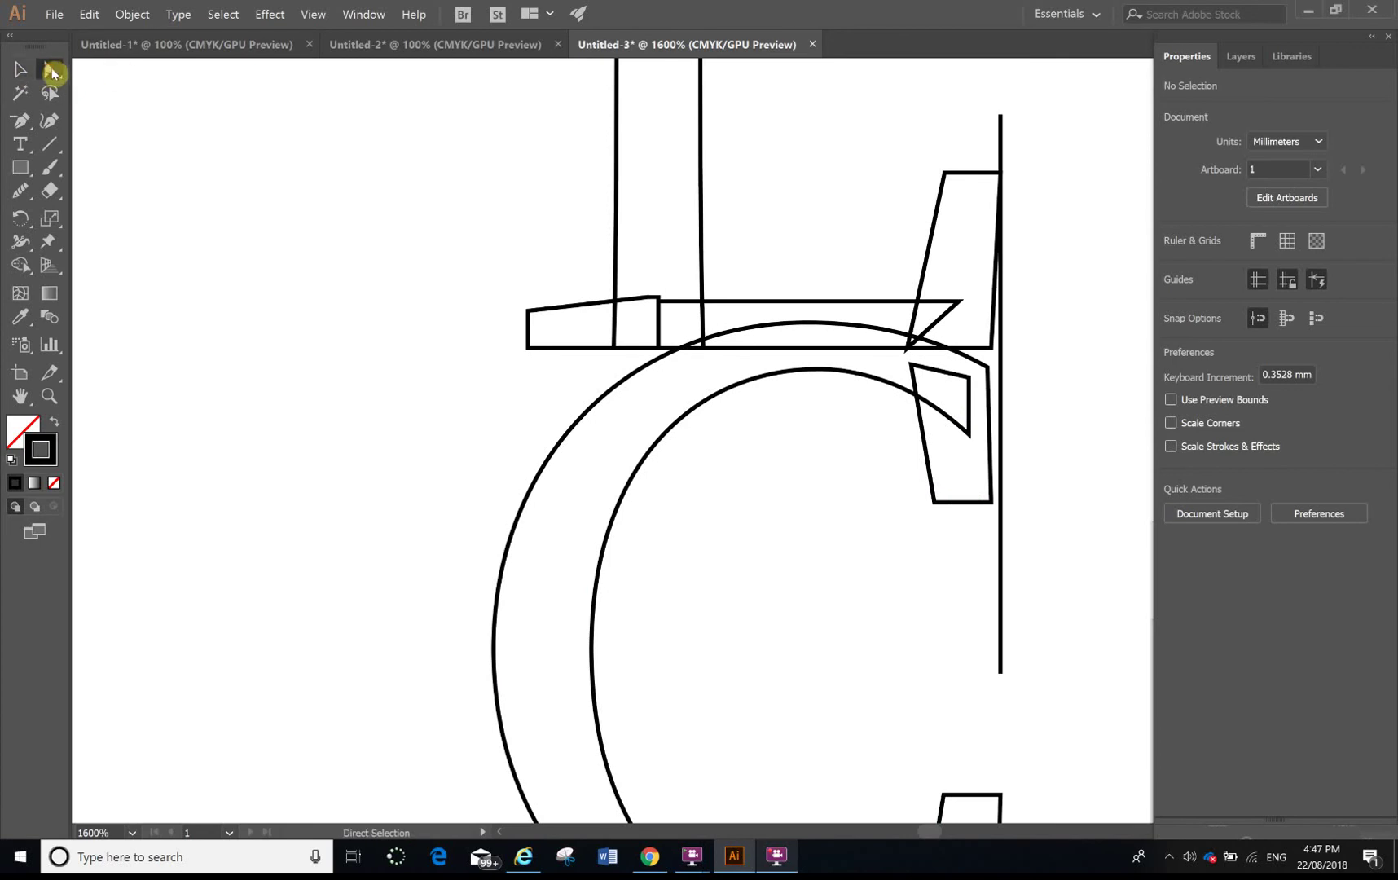
{"action": "left_click", "coordinate": [992, 501]}
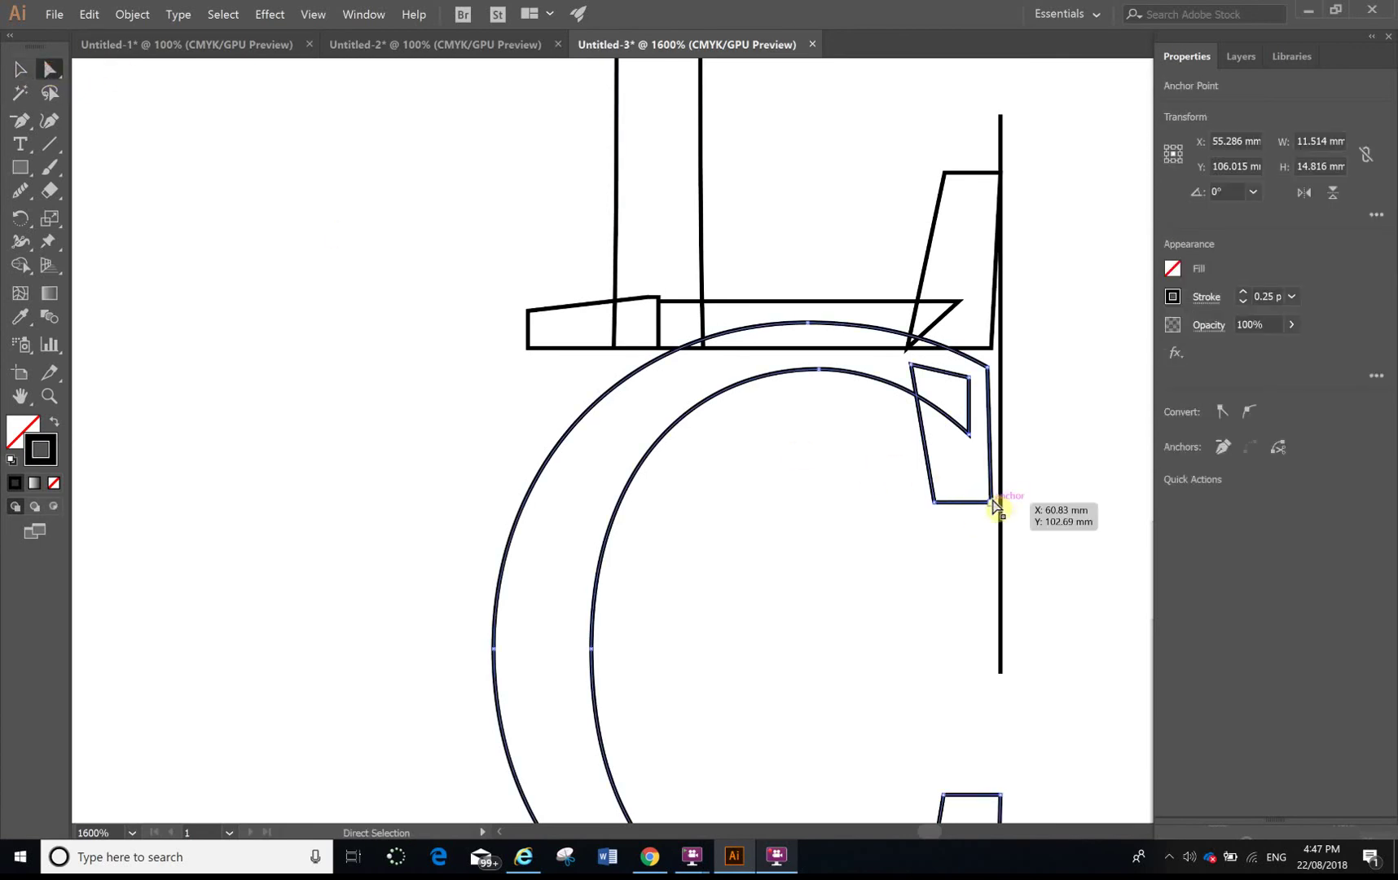
{"action": "left_click_drag", "start_coordinate": [993, 503], "coordinate": [1000, 502]}
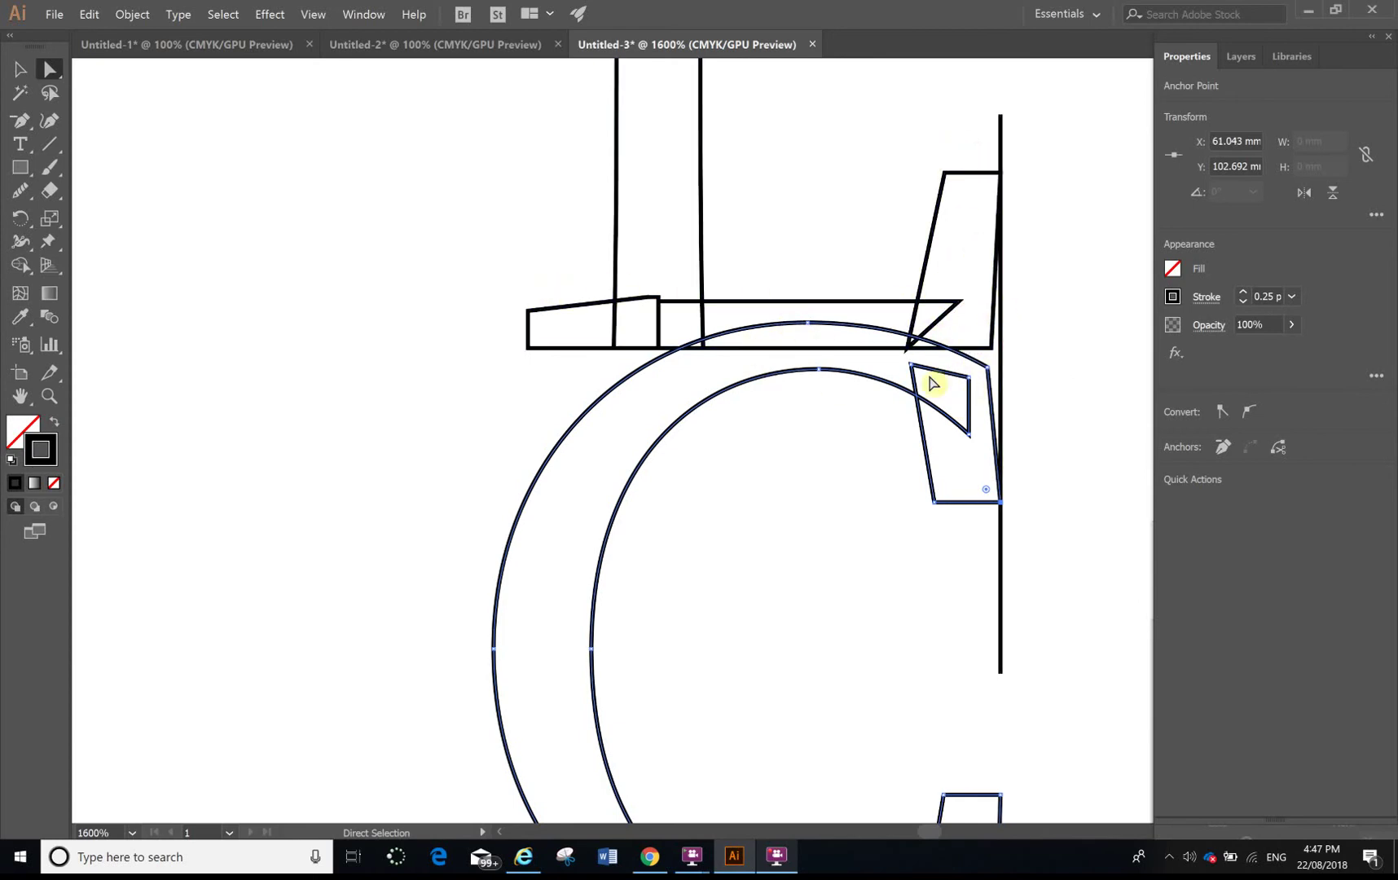
Select all artwork and merge the overlapping regions where the L's base meets the C's top with the Shape Builder tool.
{"action": "left_click", "coordinate": [28, 274]}
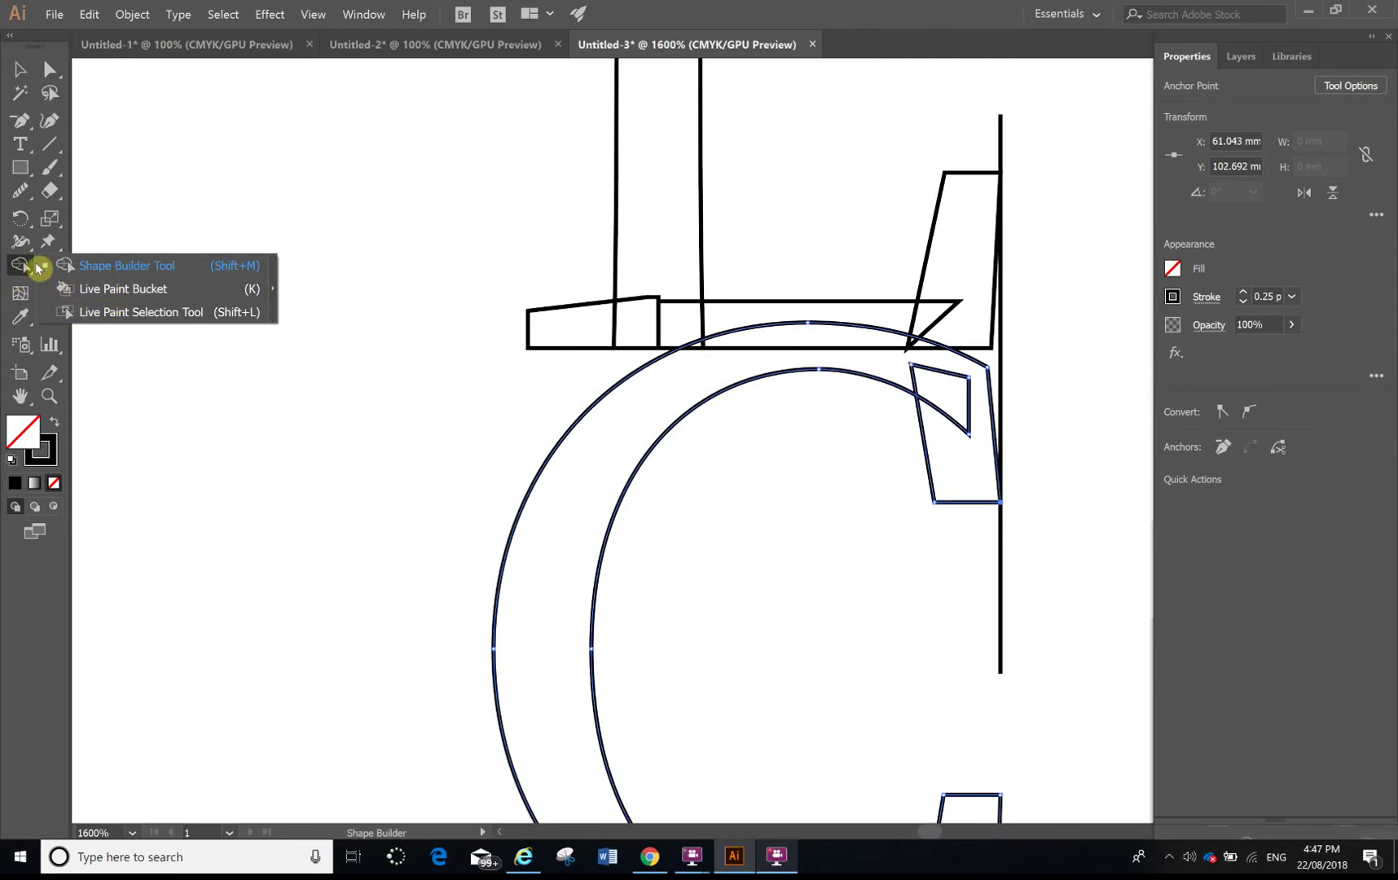
{"action": "left_click", "coordinate": [130, 268]}
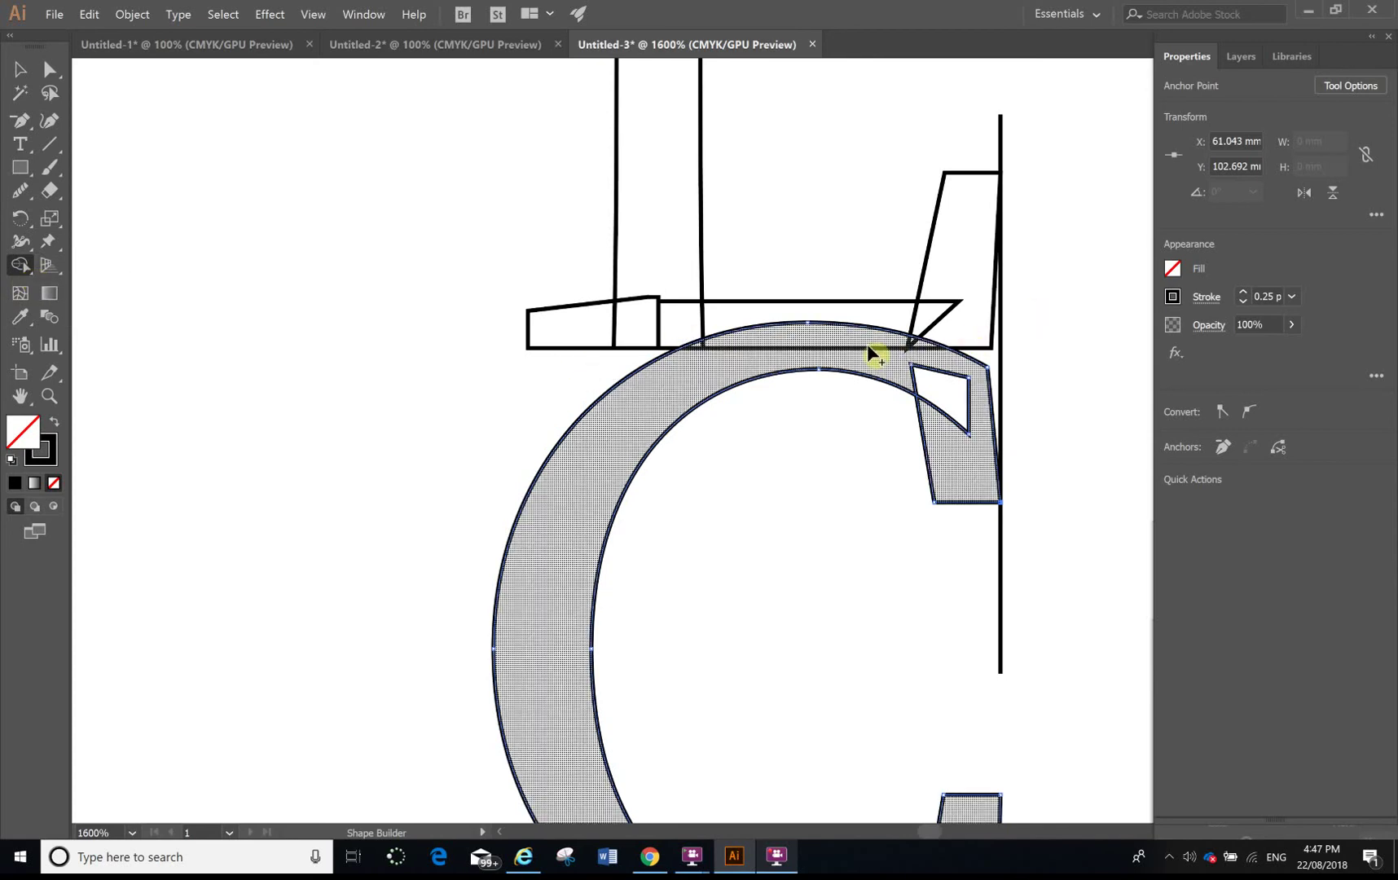
{"action": "mouse_move", "coordinate": [669, 282]}
{"action": "left_mouse_down"}
{"action": "mouse_move", "coordinate": [731, 344]}
{"action": "mouse_move", "coordinate": [681, 294]}
{"action": "left_mouse_up"}
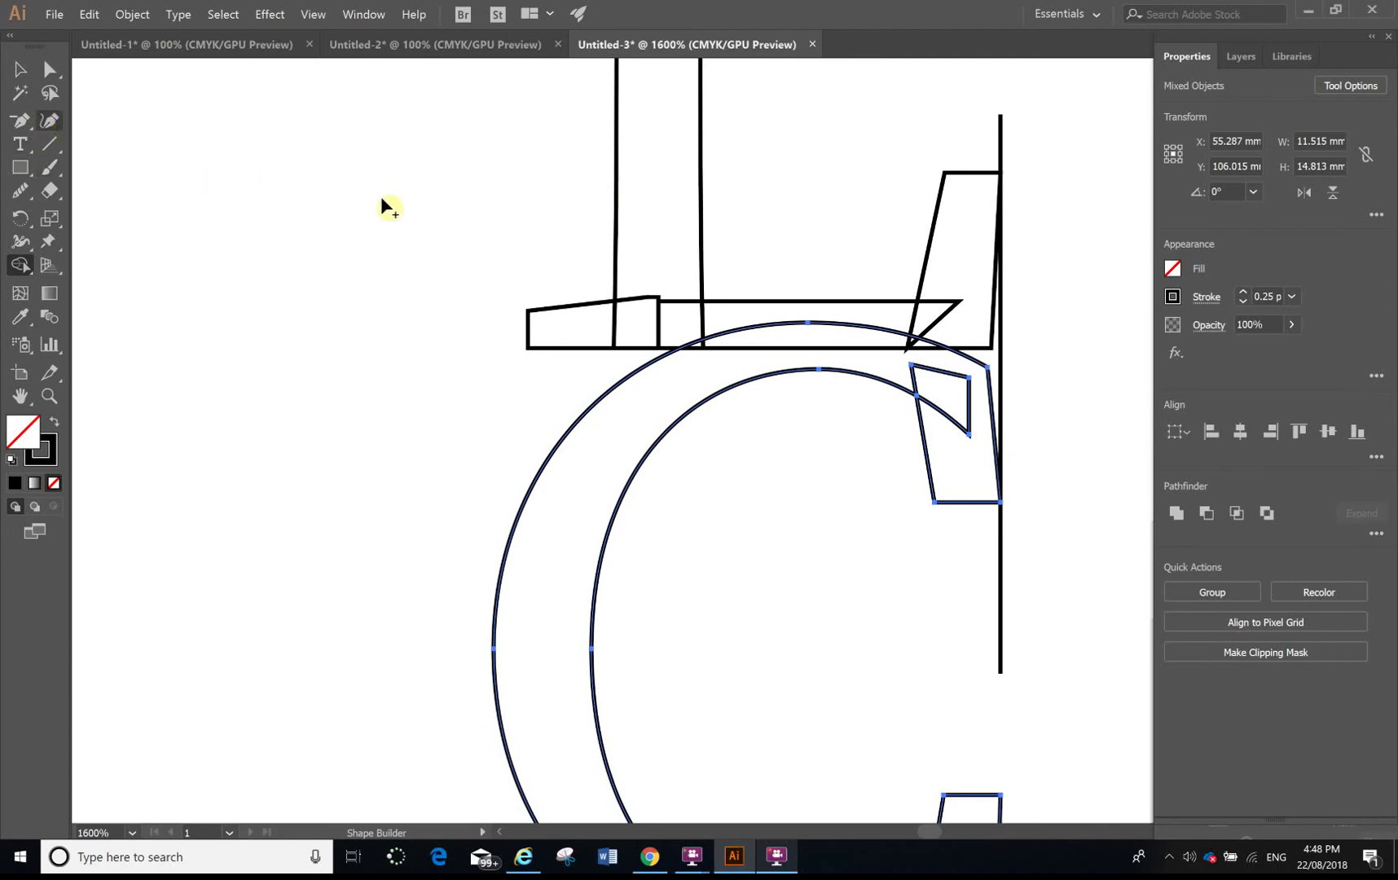
{"action": "key", "text": "ctrl+a"}
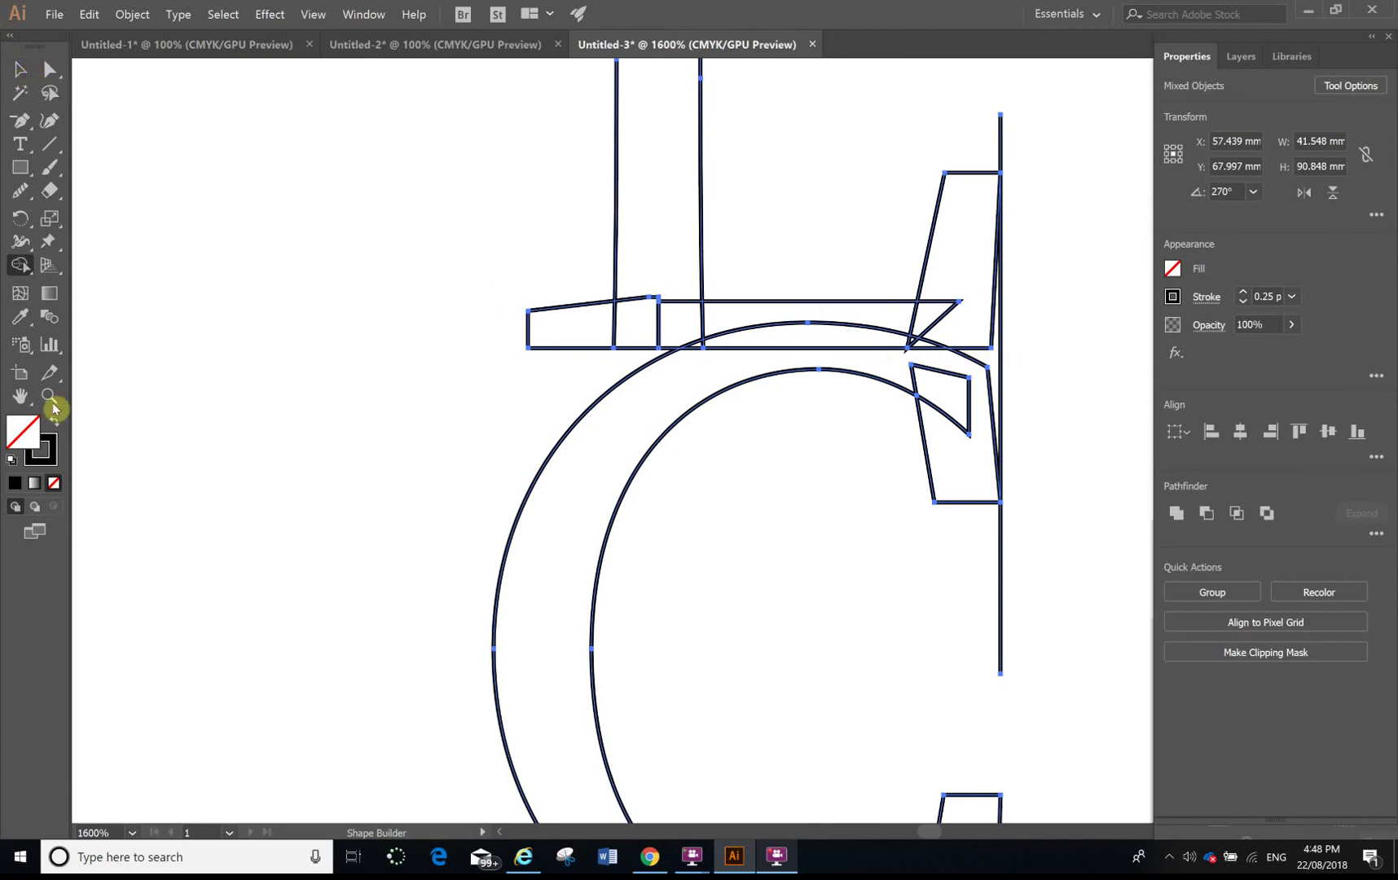
{"action": "left_click_drag", "start_coordinate": [677, 293], "coordinate": [751, 364]}
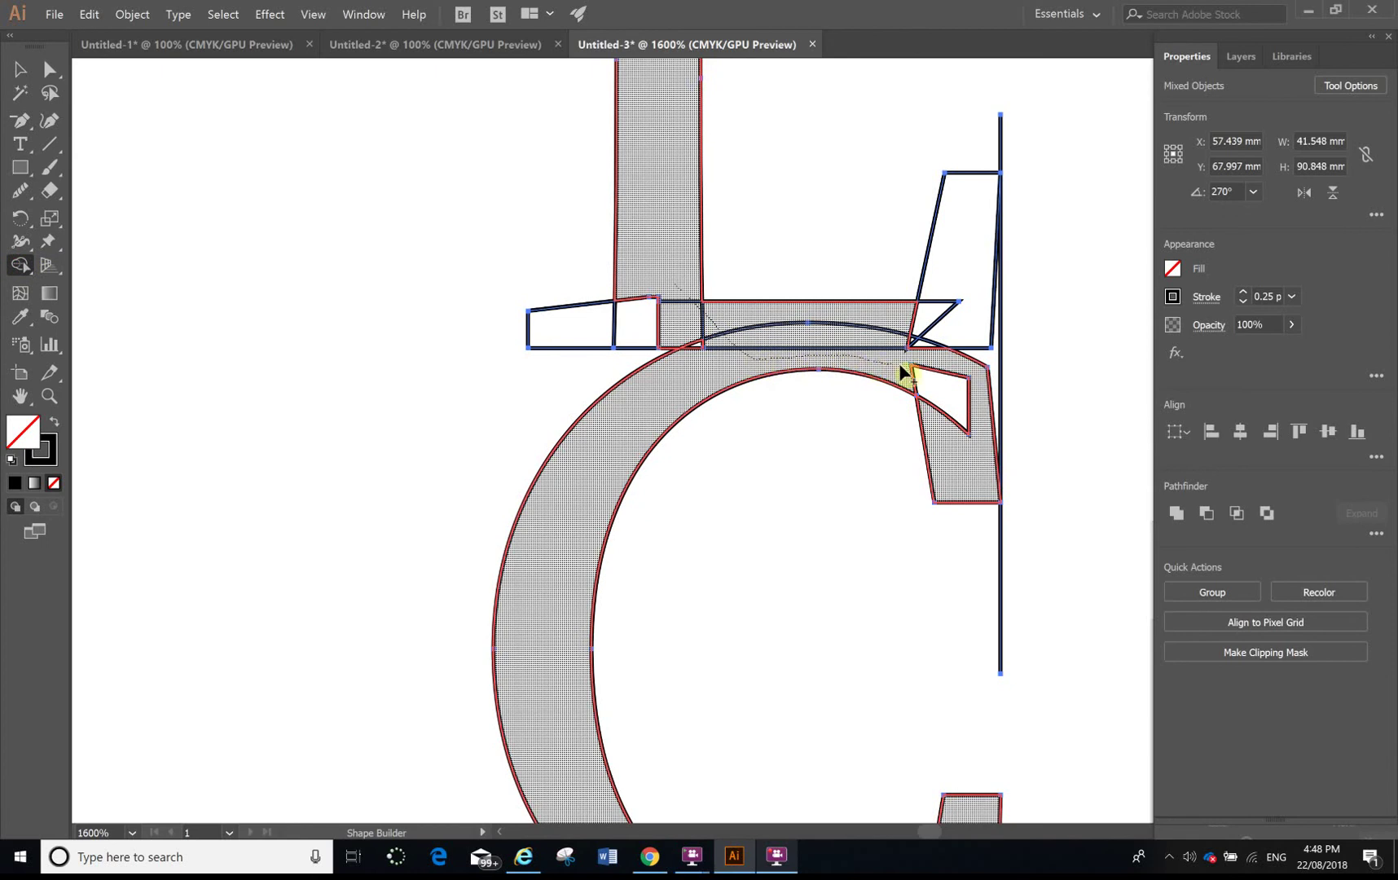
{"action": "mouse_move", "coordinate": [945, 383]}
{"action": "left_mouse_down"}
{"action": "mouse_move", "coordinate": [973, 349]}
{"action": "mouse_move", "coordinate": [926, 334]}
{"action": "mouse_move", "coordinate": [923, 352]}
{"action": "mouse_move", "coordinate": [986, 359]}
{"action": "mouse_move", "coordinate": [880, 338]}
{"action": "left_mouse_up"}
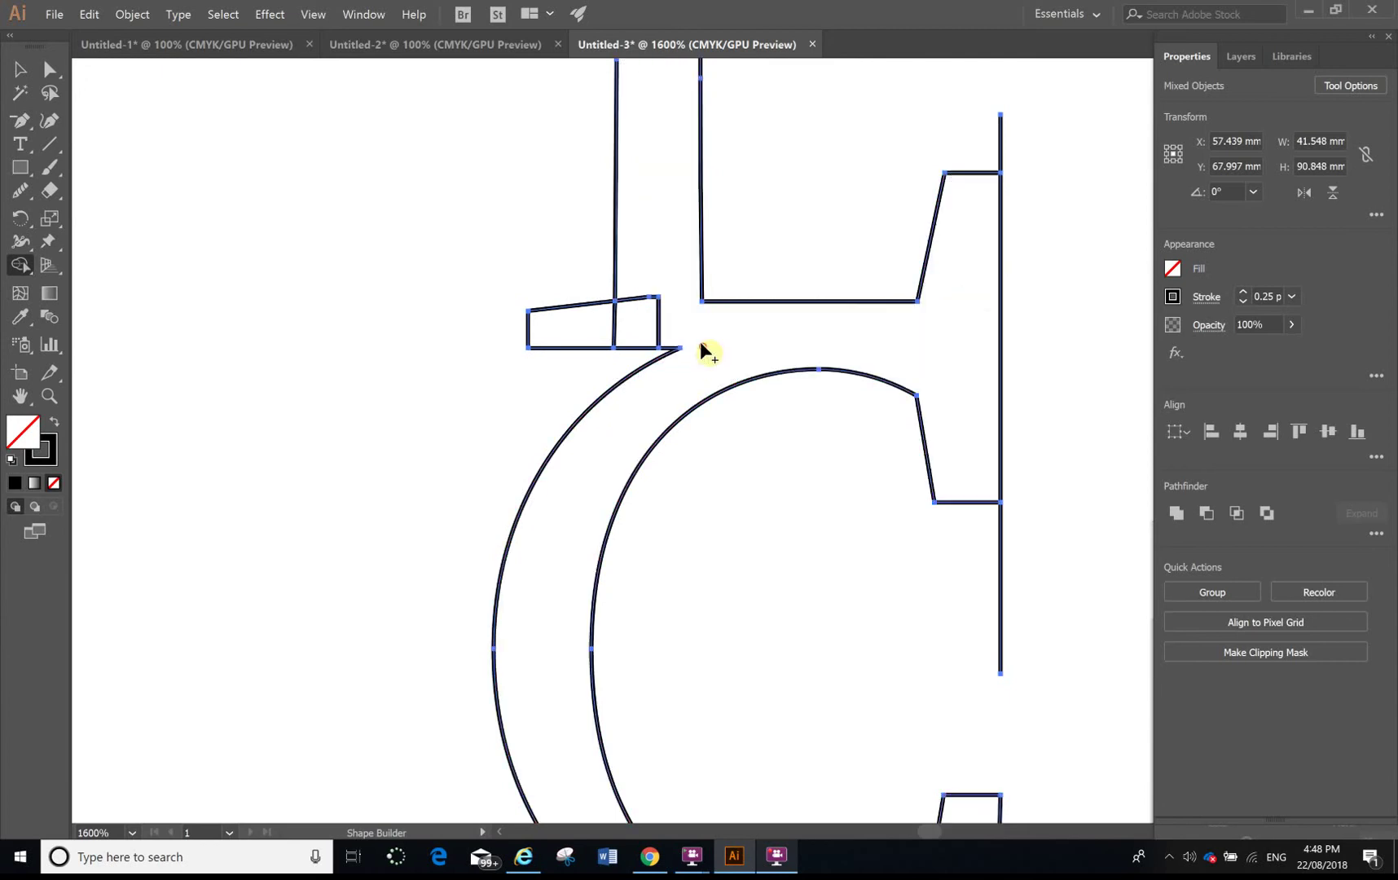
{"action": "mouse_move", "coordinate": [692, 331]}
{"action": "left_mouse_down"}
{"action": "mouse_move", "coordinate": [604, 334]}
{"action": "mouse_move", "coordinate": [619, 324]}
{"action": "left_mouse_up"}
Merge the C's lower serif into its curve and the L's top serif into its stem with the Shape Builder.
{"action": "scroll", "coordinate": [957, 395], "scroll_direction": "down", "scroll_amount": 5}
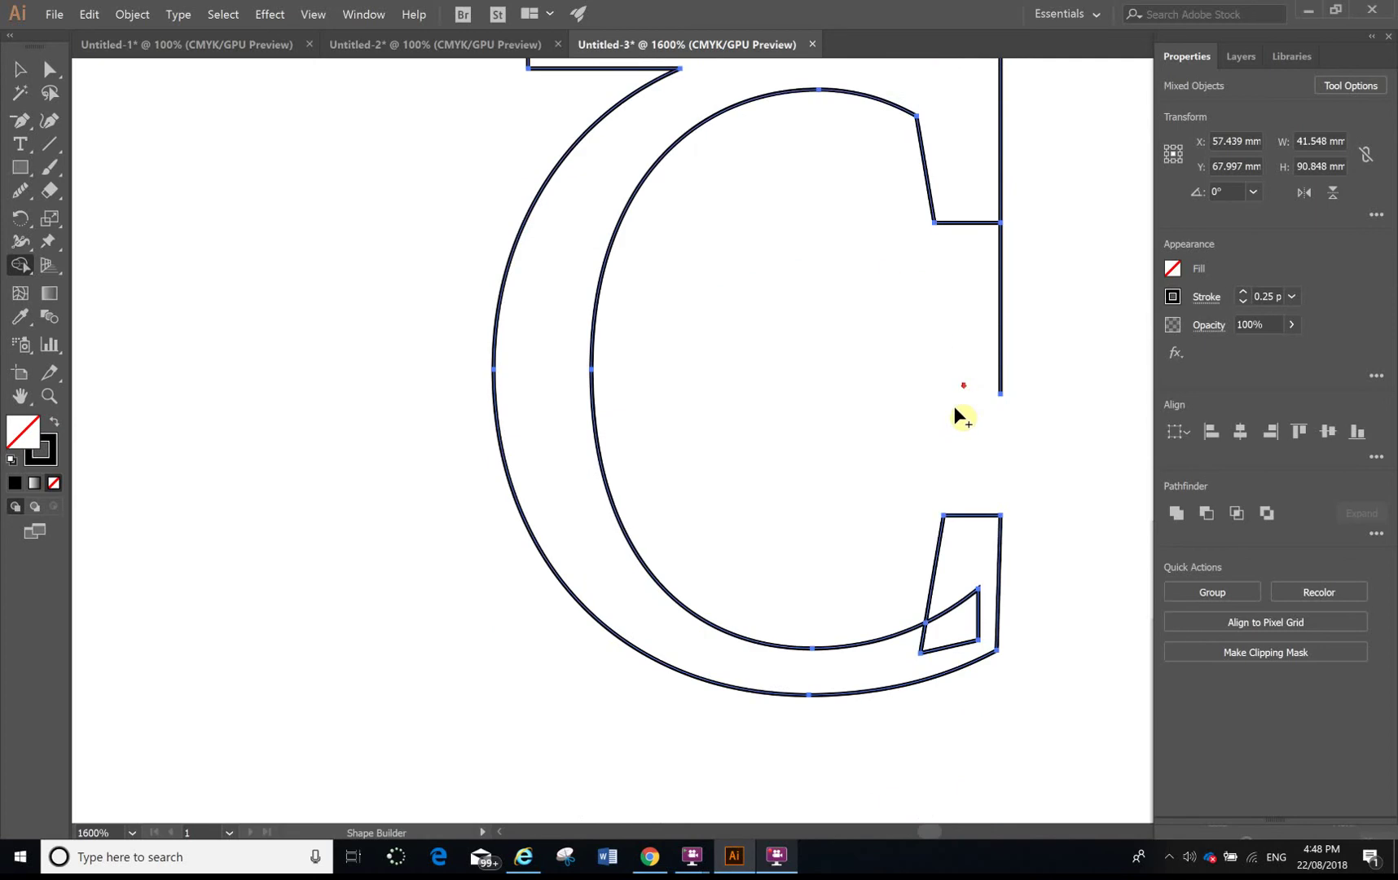
{"action": "scroll", "coordinate": [956, 395], "scroll_direction": "down", "scroll_amount": 2}
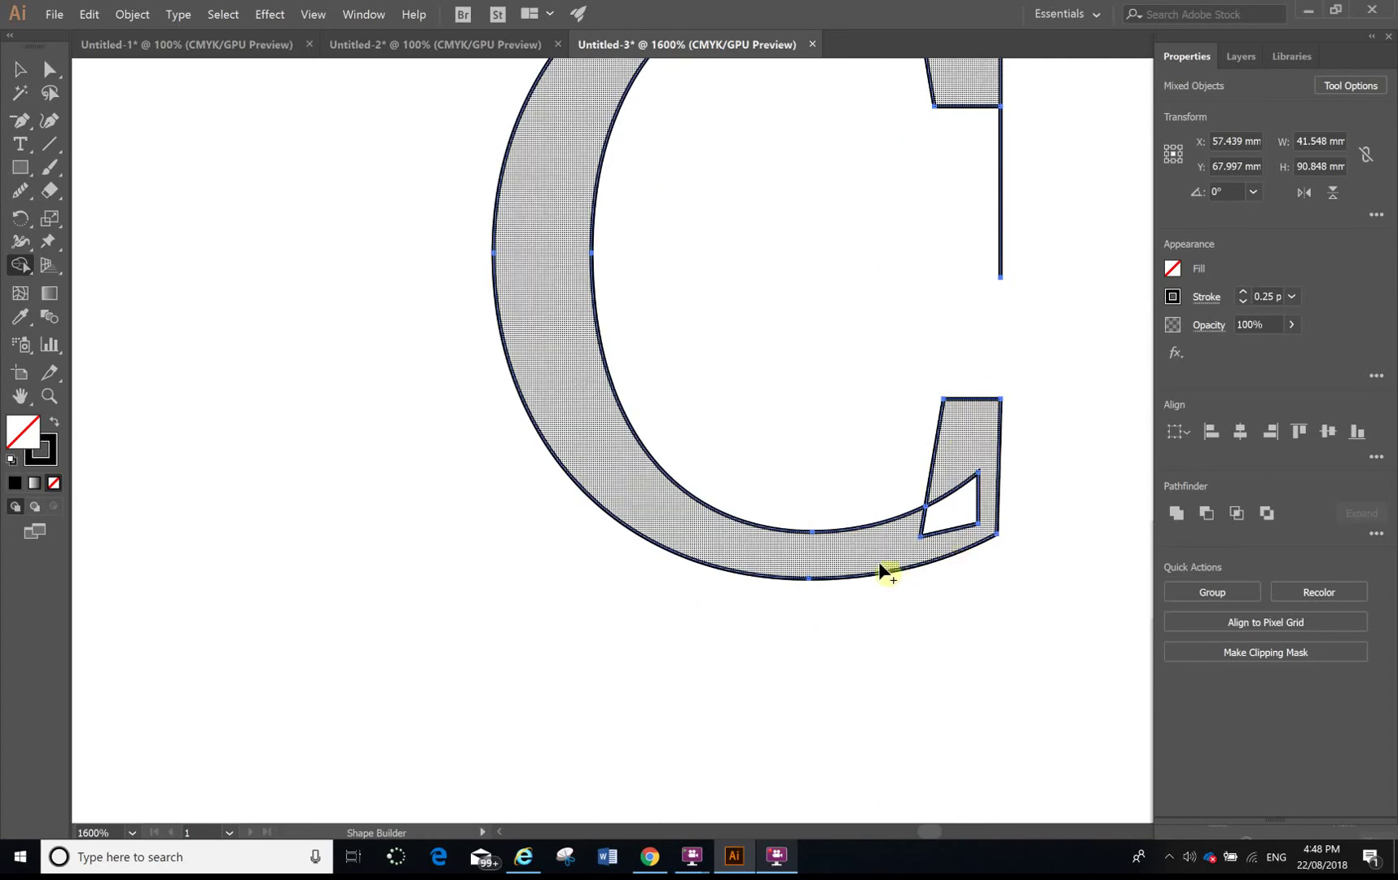
{"action": "mouse_move", "coordinate": [875, 556]}
{"action": "left_mouse_down"}
{"action": "mouse_move", "coordinate": [948, 529]}
{"action": "mouse_move", "coordinate": [968, 466]}
{"action": "left_mouse_up"}
{"action": "scroll", "coordinate": [890, 480], "scroll_direction": "down", "scroll_amount": 2}
{"action": "scroll", "coordinate": [885, 456], "scroll_direction": "up", "scroll_amount": 7}
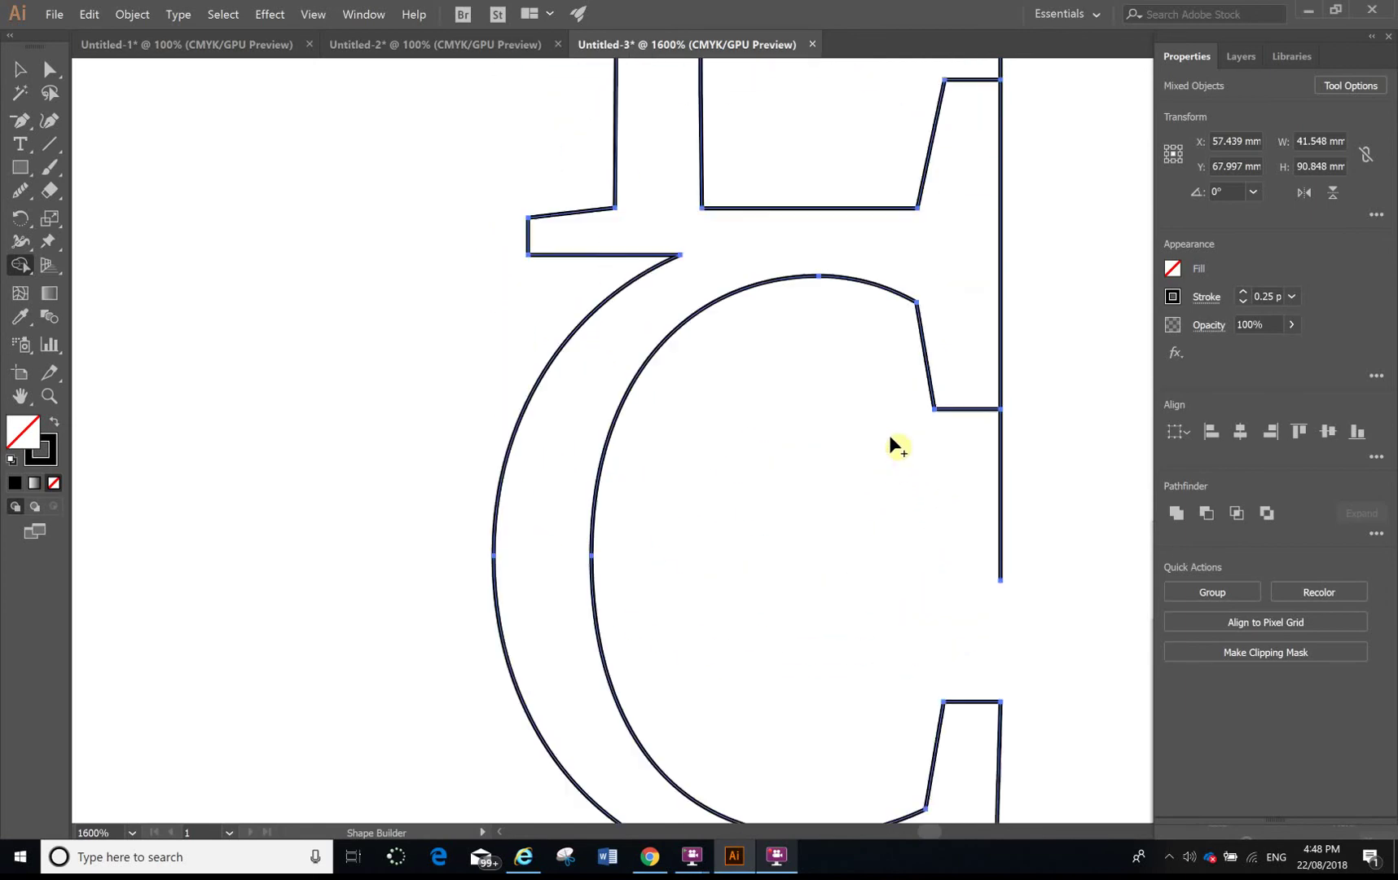
{"action": "scroll", "coordinate": [873, 418], "scroll_direction": "up", "scroll_amount": 7}
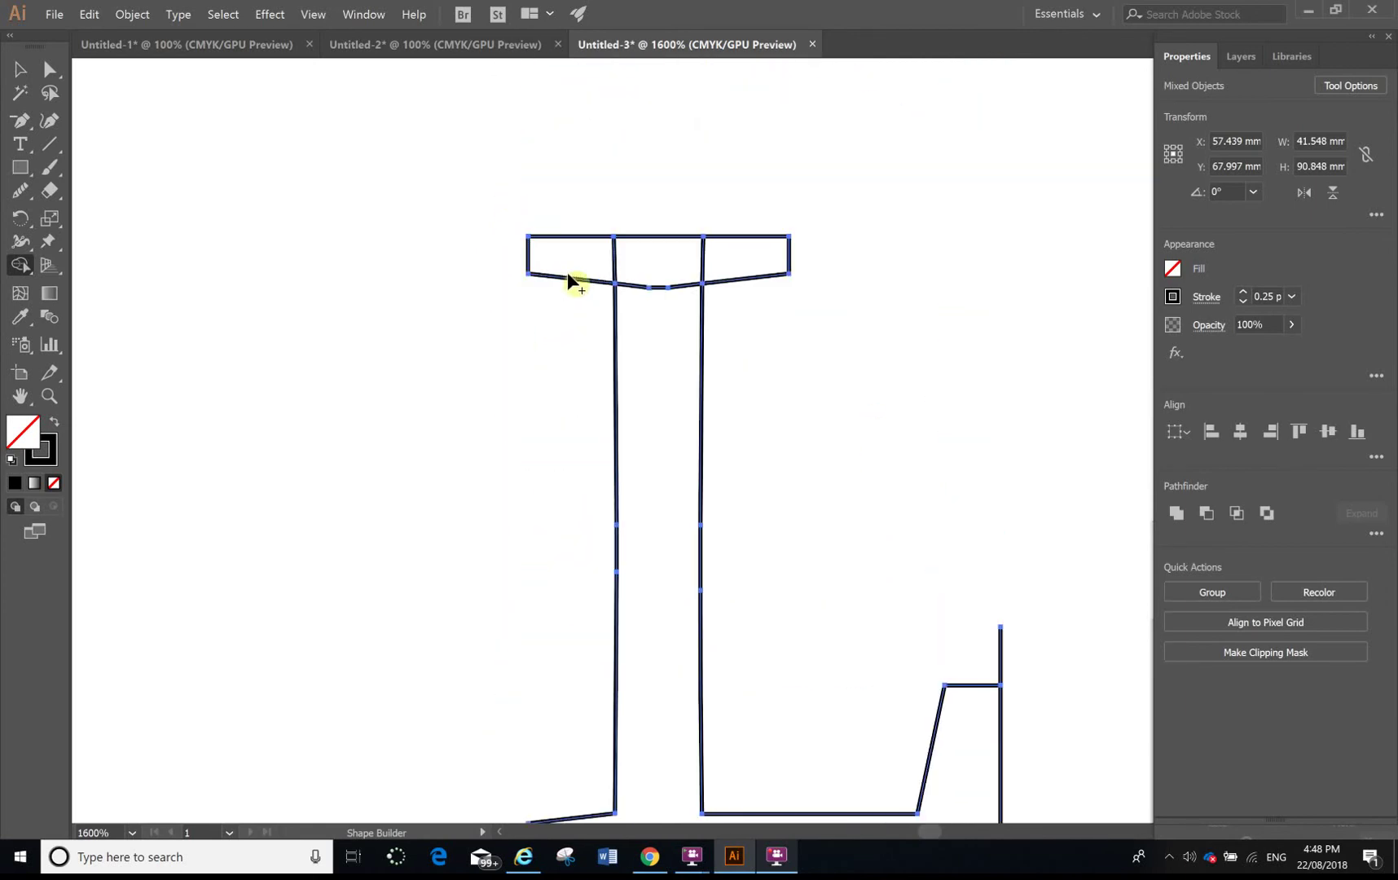
{"action": "mouse_move", "coordinate": [581, 255]}
{"action": "left_mouse_down"}
{"action": "mouse_move", "coordinate": [700, 259]}
{"action": "mouse_move", "coordinate": [705, 281]}
{"action": "mouse_move", "coordinate": [663, 295]}
{"action": "left_mouse_up"}
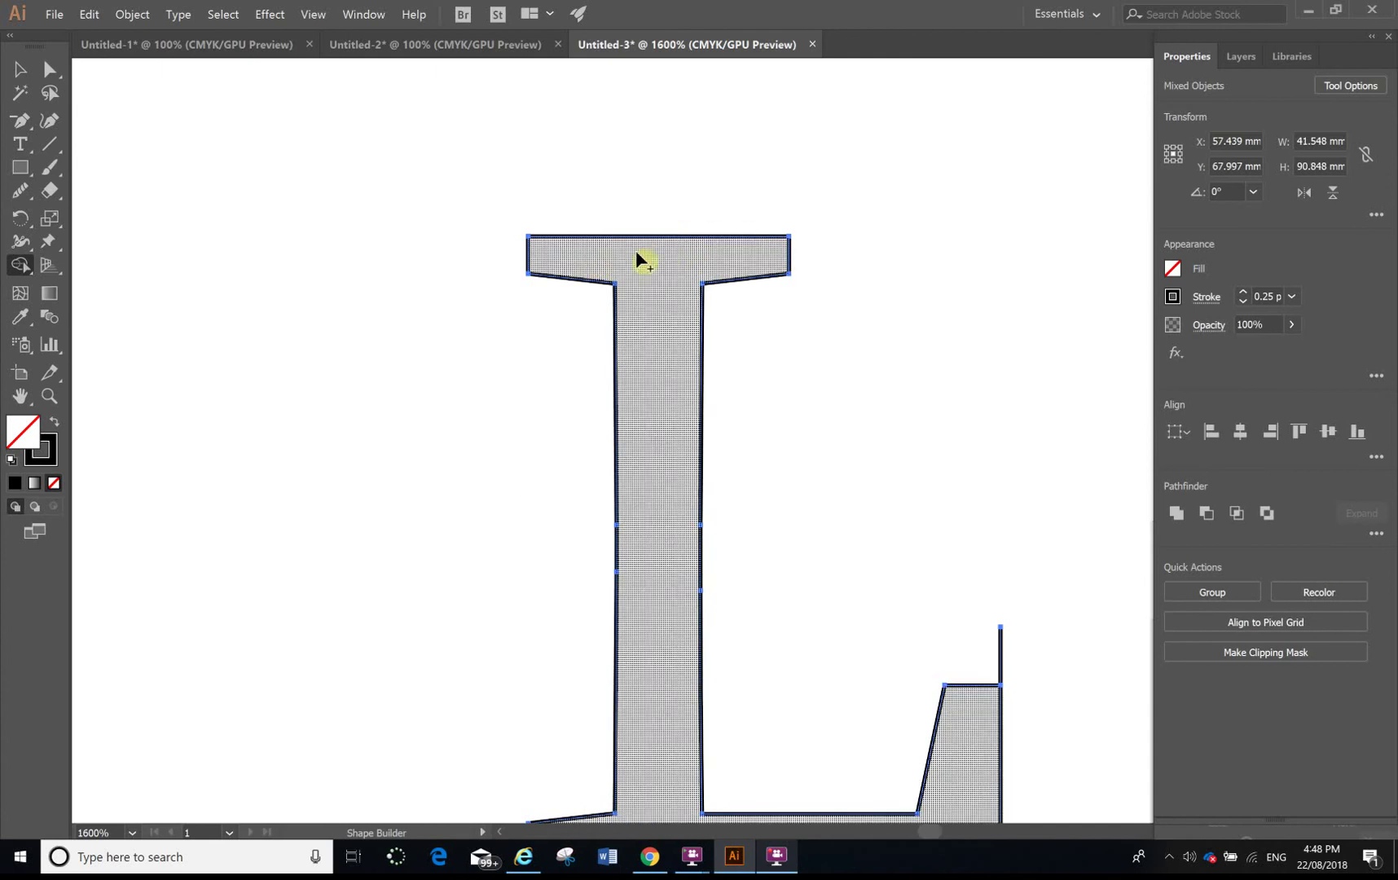
Delete the two end anchor points of the vertical line that stick out above the L's serif and below the C's serif.
{"action": "scroll", "coordinate": [689, 362], "scroll_direction": "down", "scroll_amount": 6}
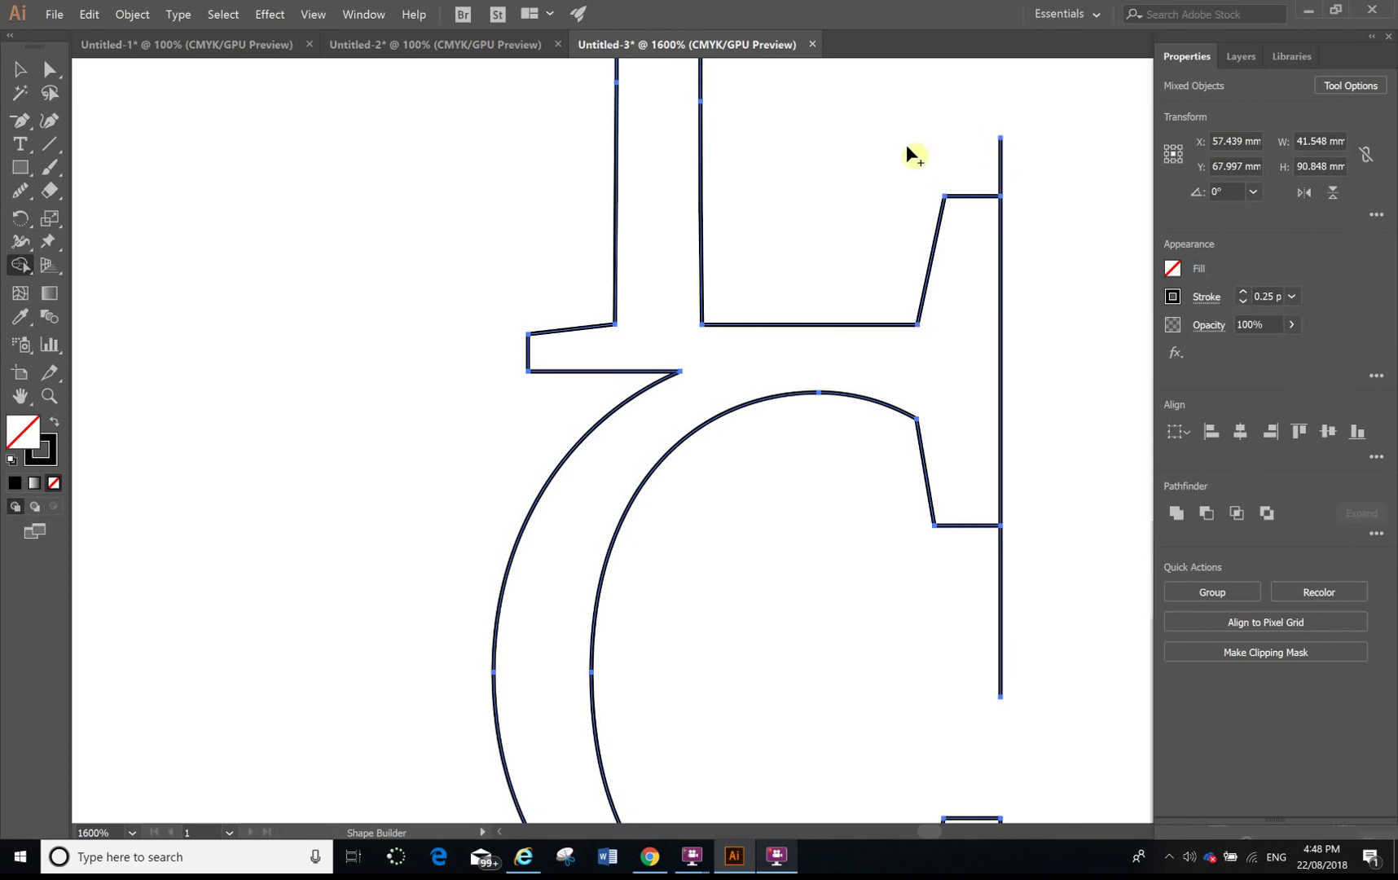
{"action": "left_click", "coordinate": [25, 130]}
{"action": "left_click", "coordinate": [33, 131]}
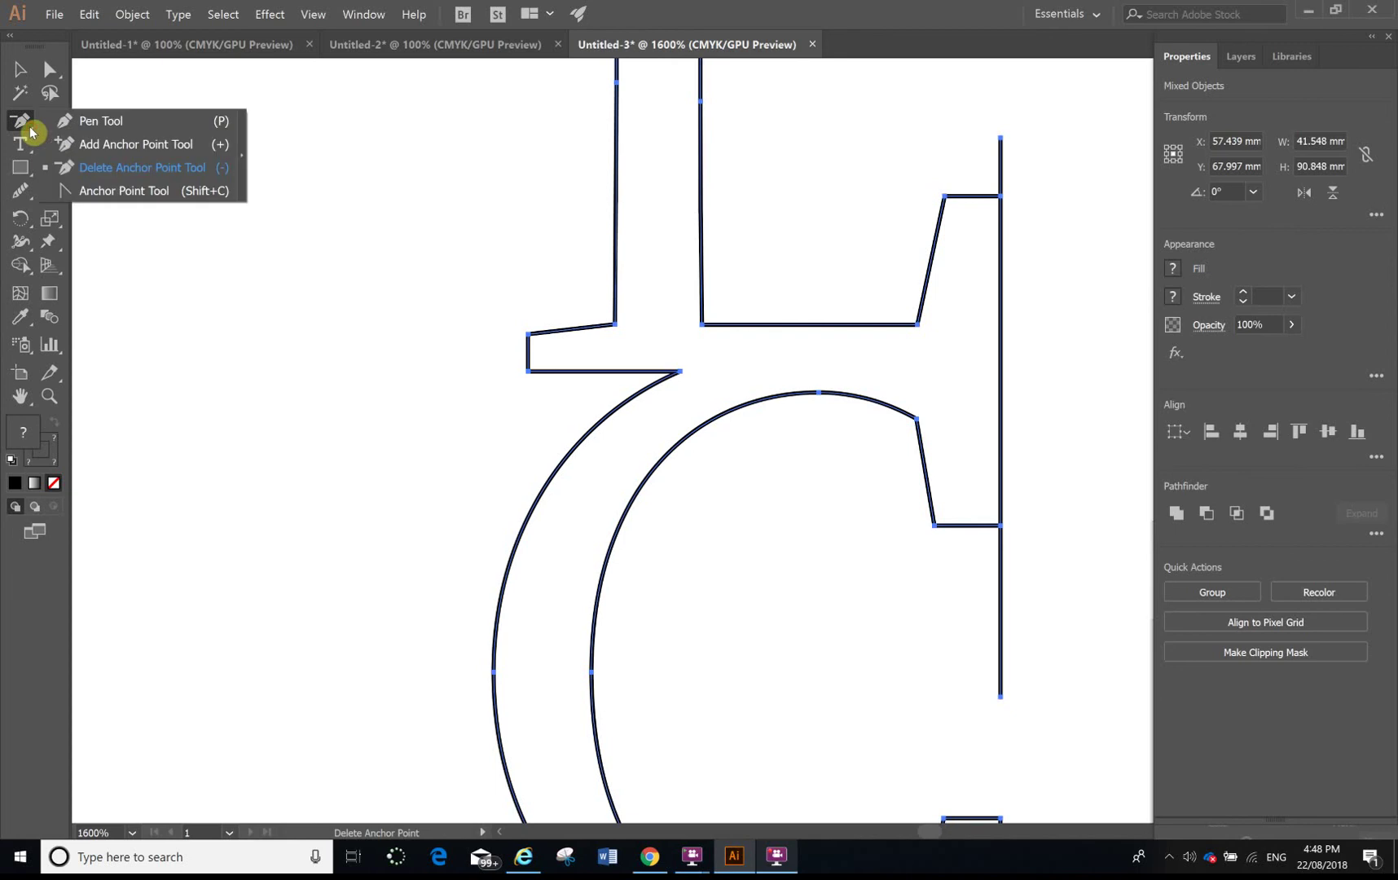
{"action": "left_click", "coordinate": [73, 119]}
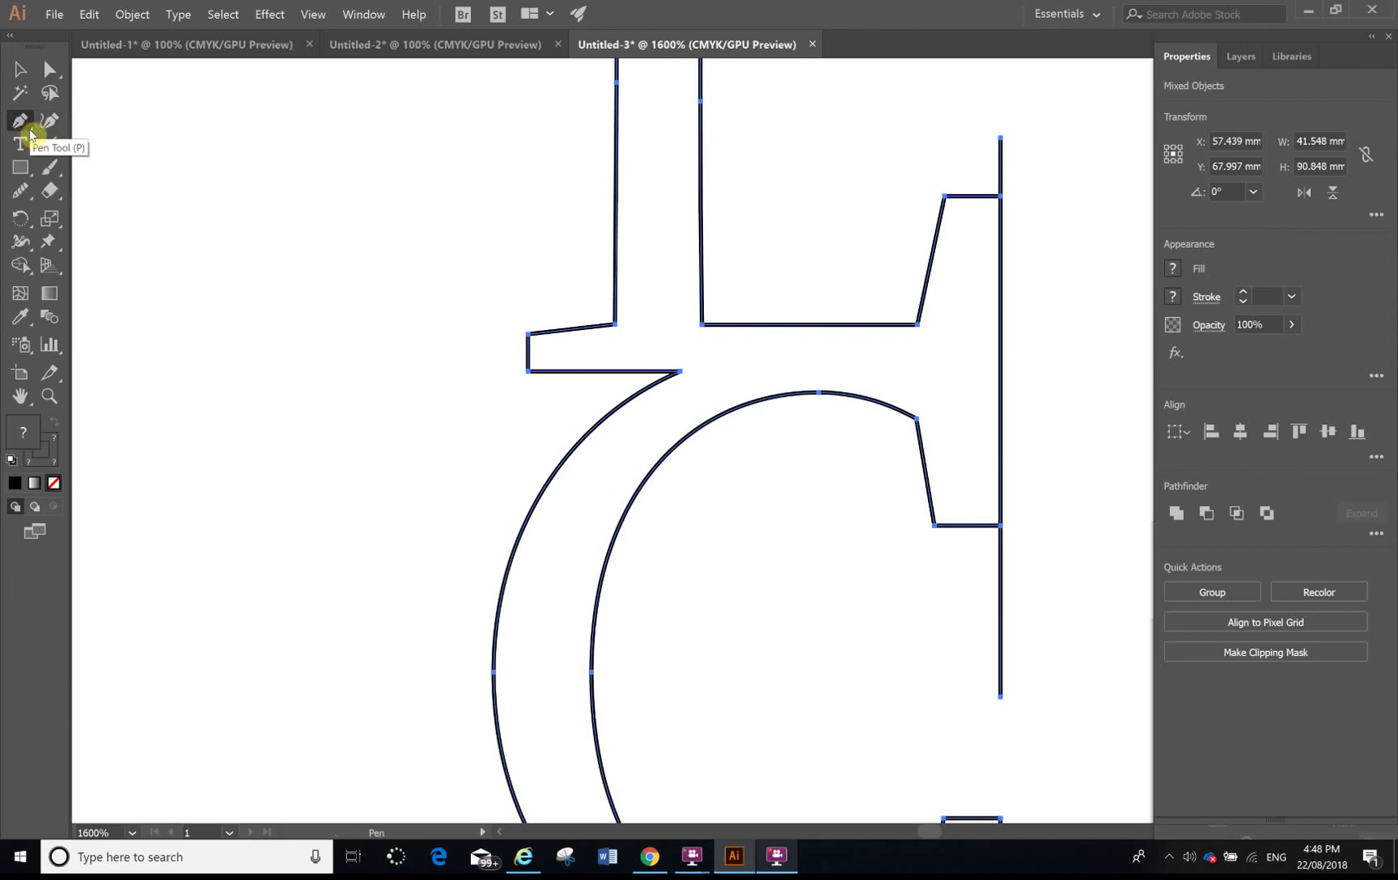
{"action": "left_click", "coordinate": [31, 135]}
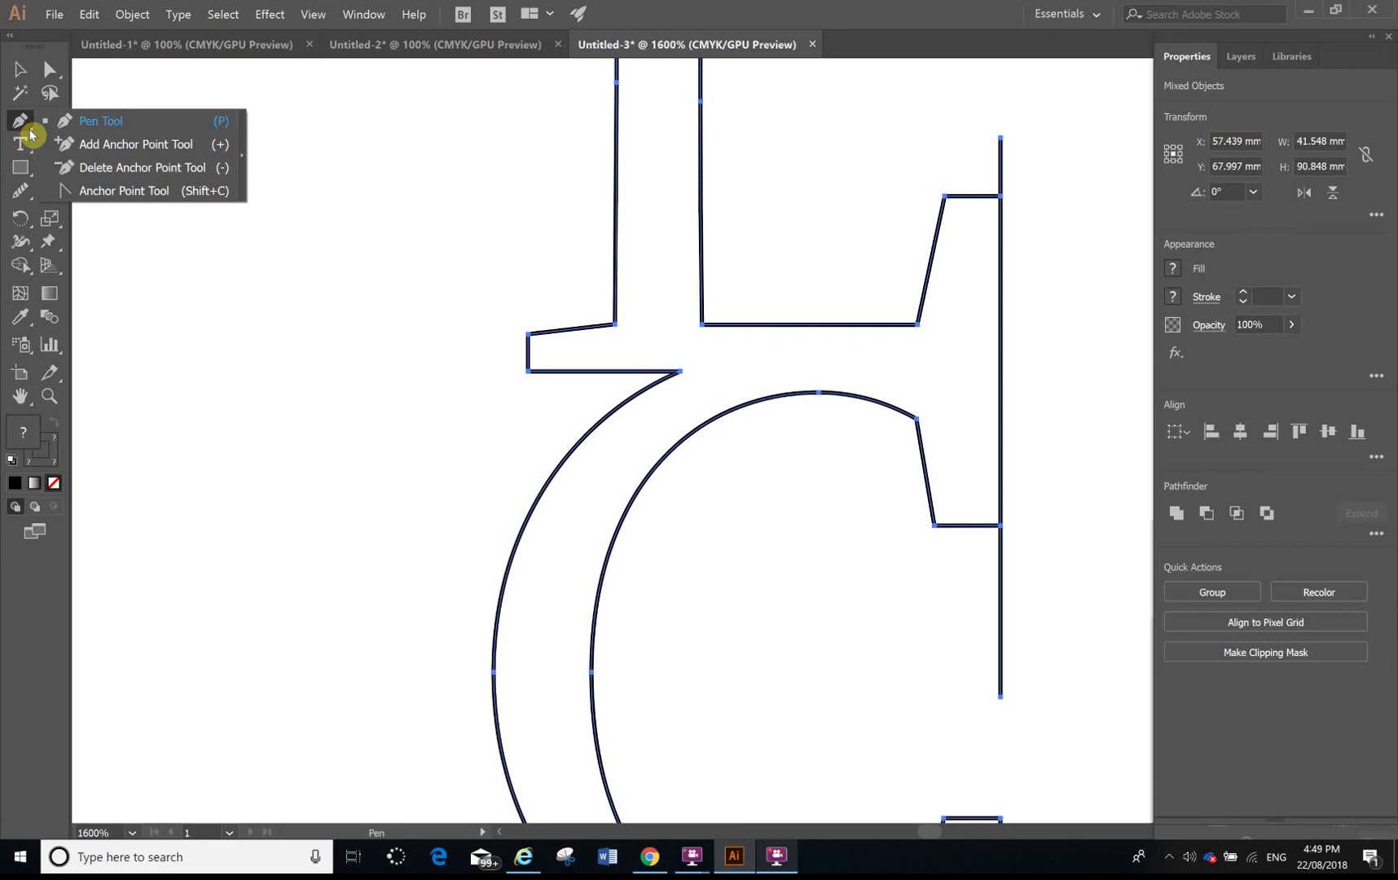
{"action": "left_click", "coordinate": [100, 168]}
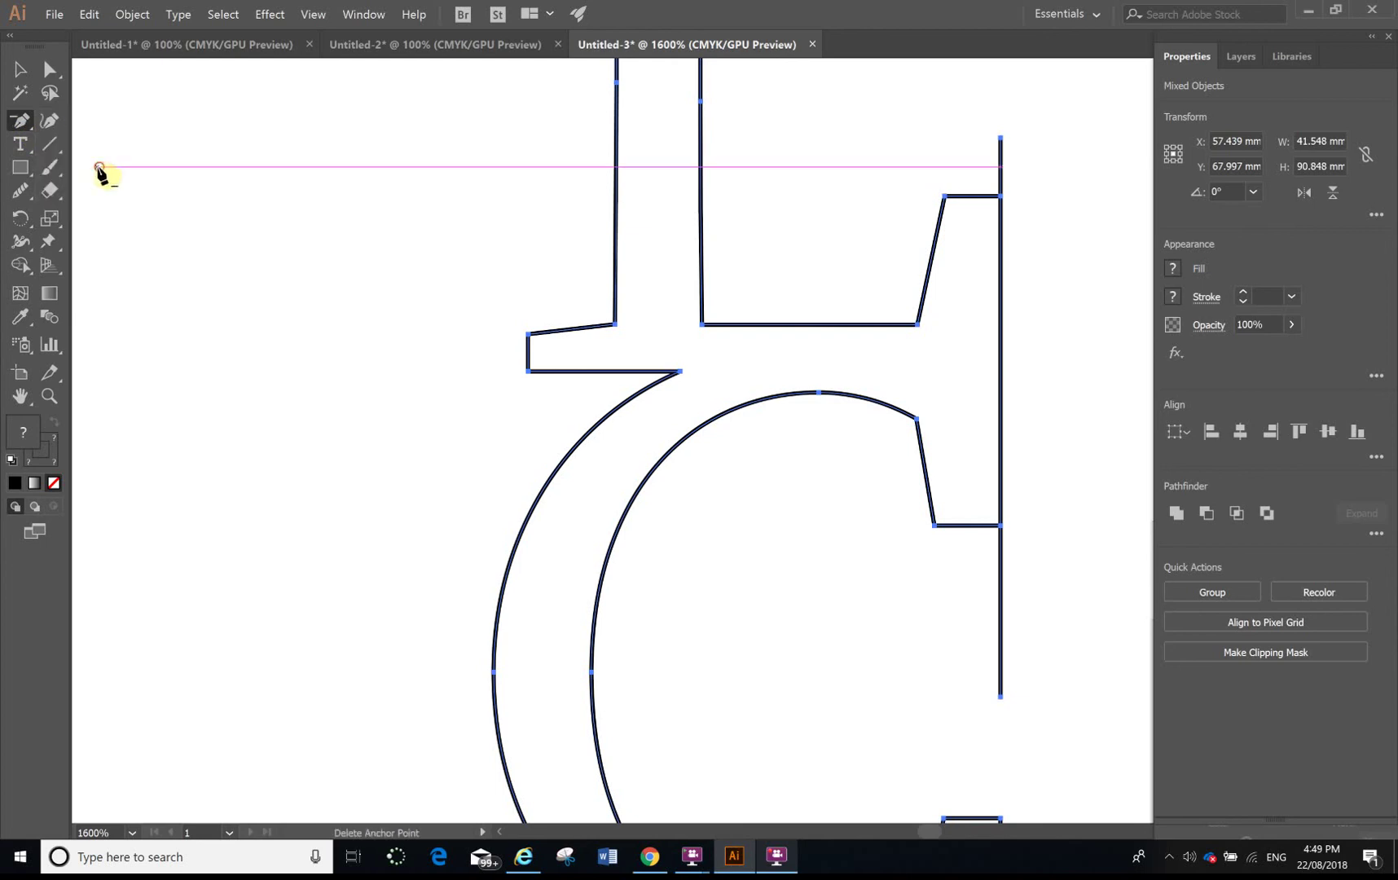
{"action": "left_click", "coordinate": [1000, 138]}
{"action": "left_click", "coordinate": [1000, 697]}
Examine the merged LC outline from the L's top serif down to the C's base for leftover lines.
{"action": "scroll", "coordinate": [774, 323], "scroll_direction": "up", "scroll_amount": 5}
{"action": "scroll", "coordinate": [750, 289], "scroll_direction": "down", "scroll_amount": 8}
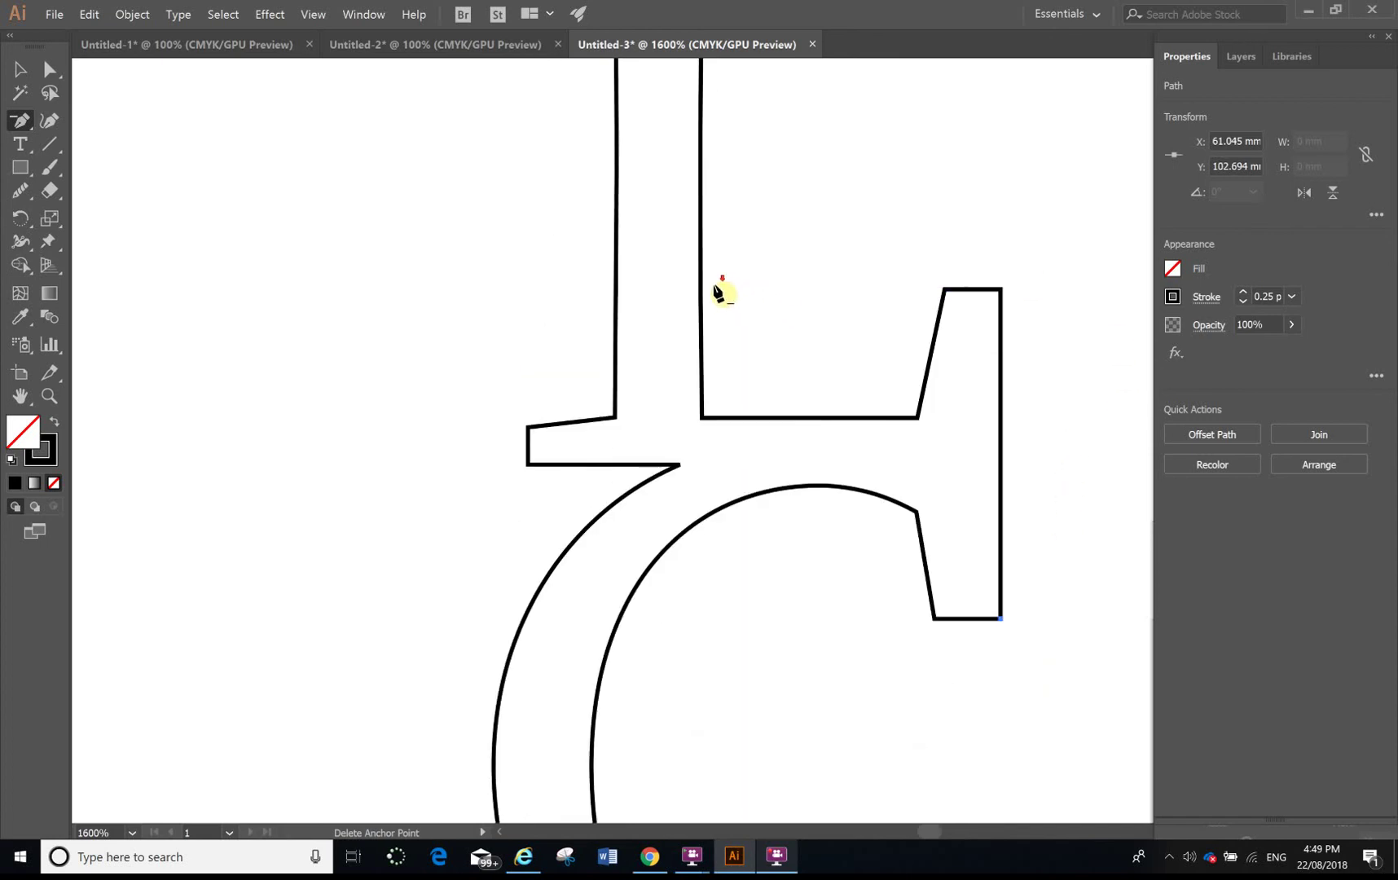
{"action": "scroll", "coordinate": [727, 281], "scroll_direction": "up", "scroll_amount": 5}
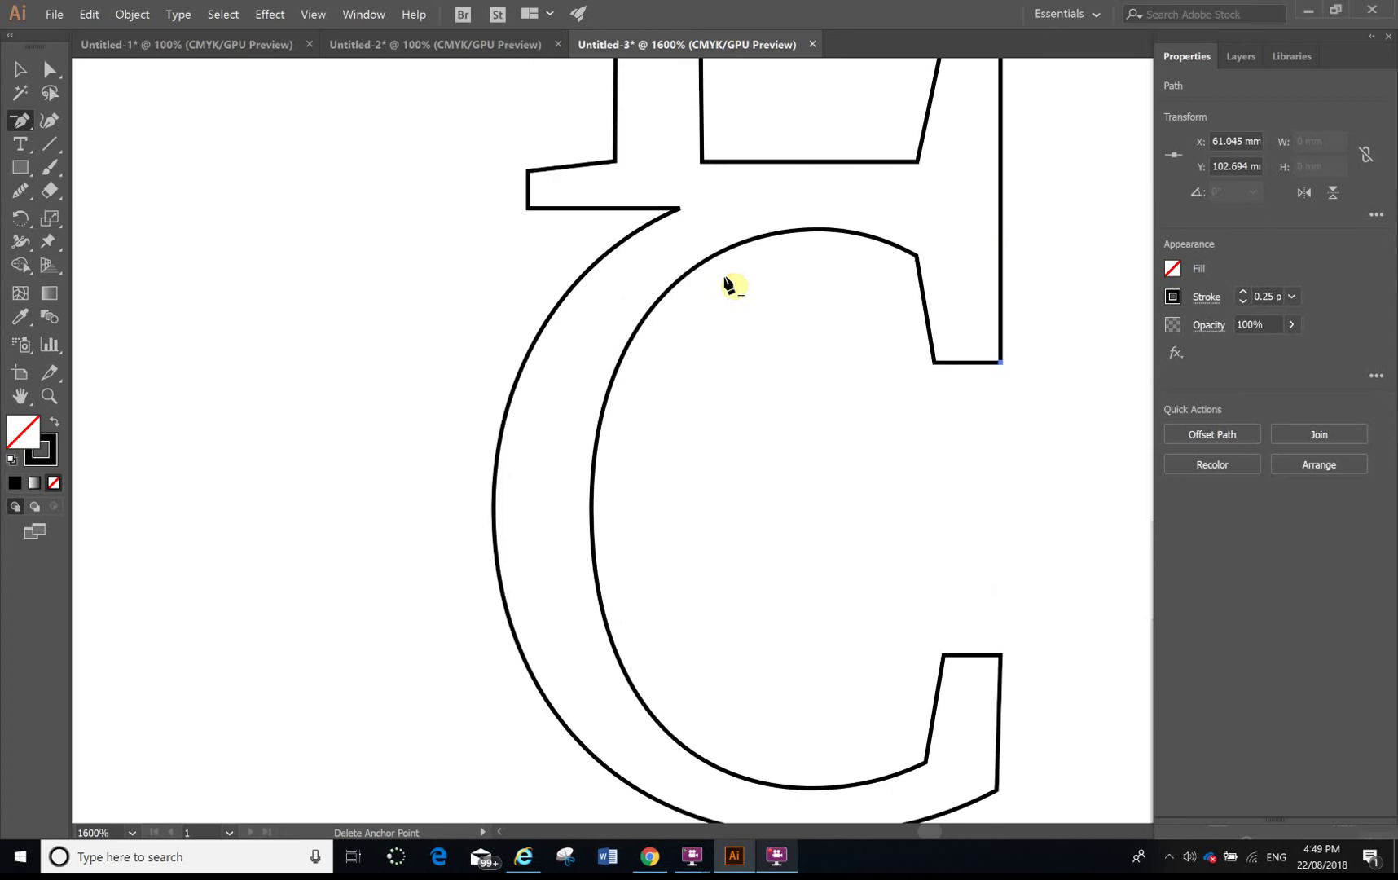
{"action": "scroll", "coordinate": [722, 259], "scroll_direction": "up", "scroll_amount": 2}
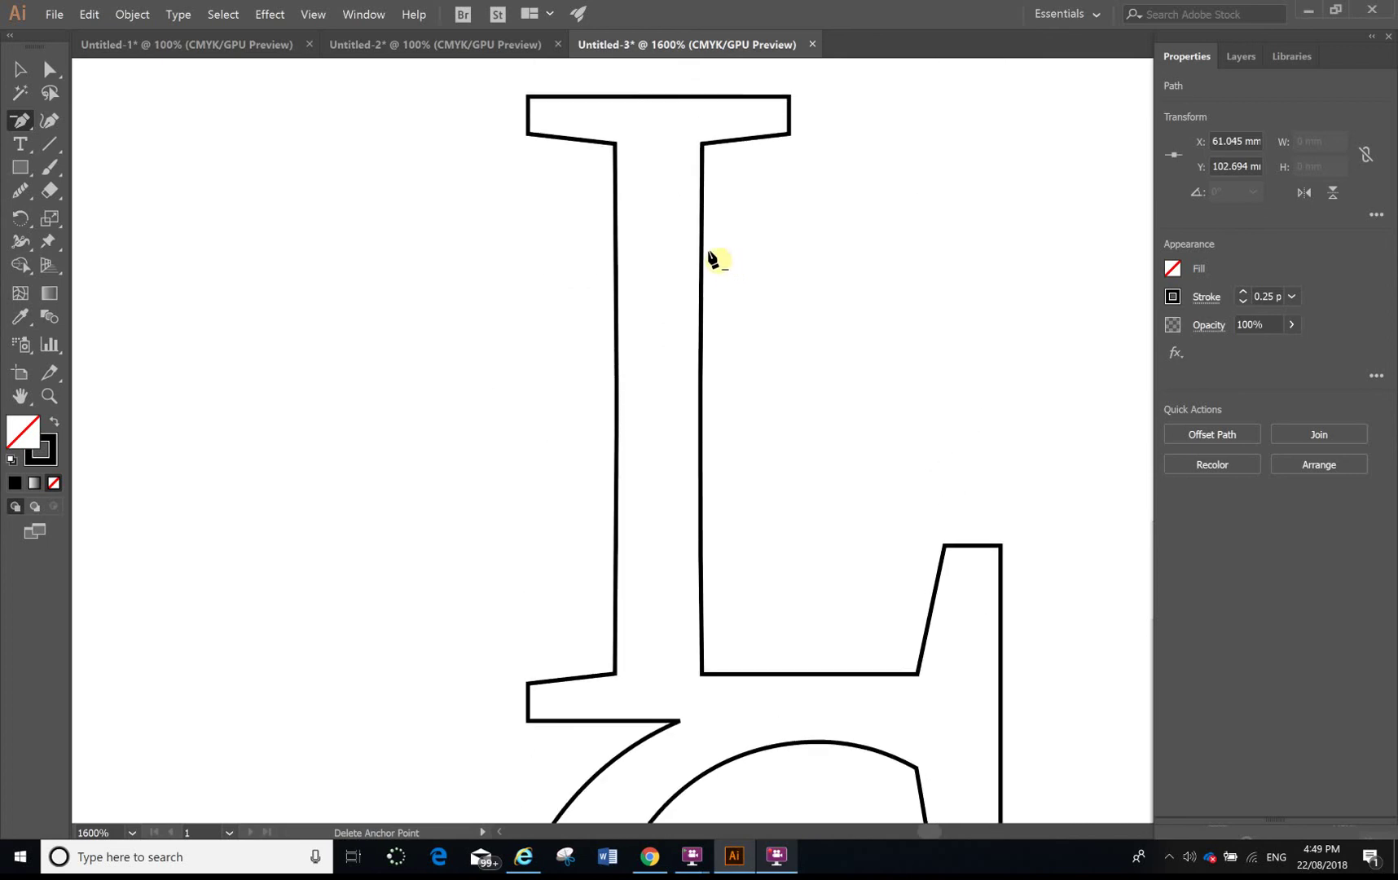
{"action": "scroll", "coordinate": [684, 257], "scroll_direction": "down", "scroll_amount": 2}
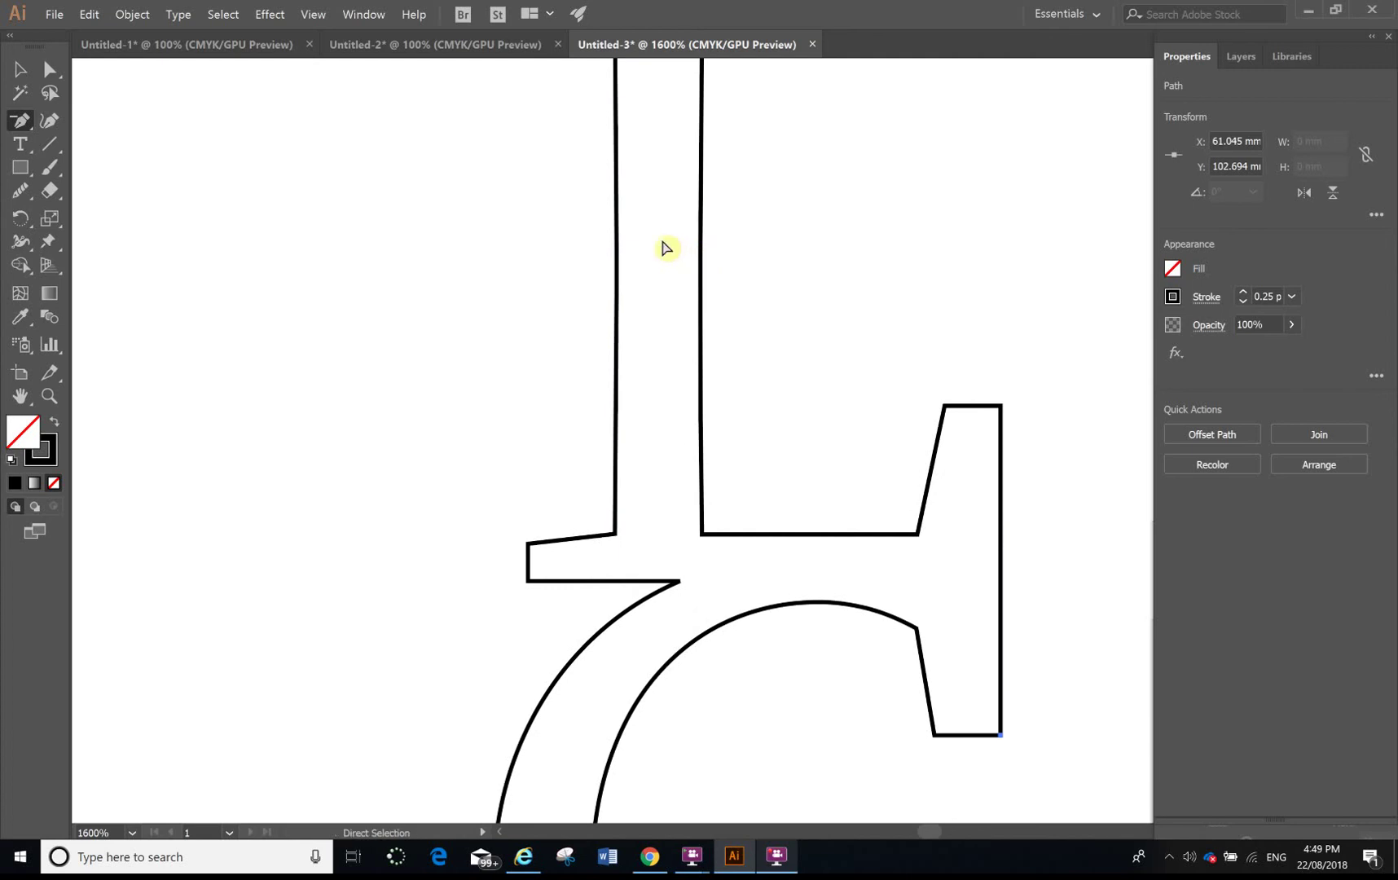
{"action": "key", "text": "ctrl+minus"}
{"action": "key", "text": "ctrl+minus"}
{"action": "key", "text": "ctrl+minus"}
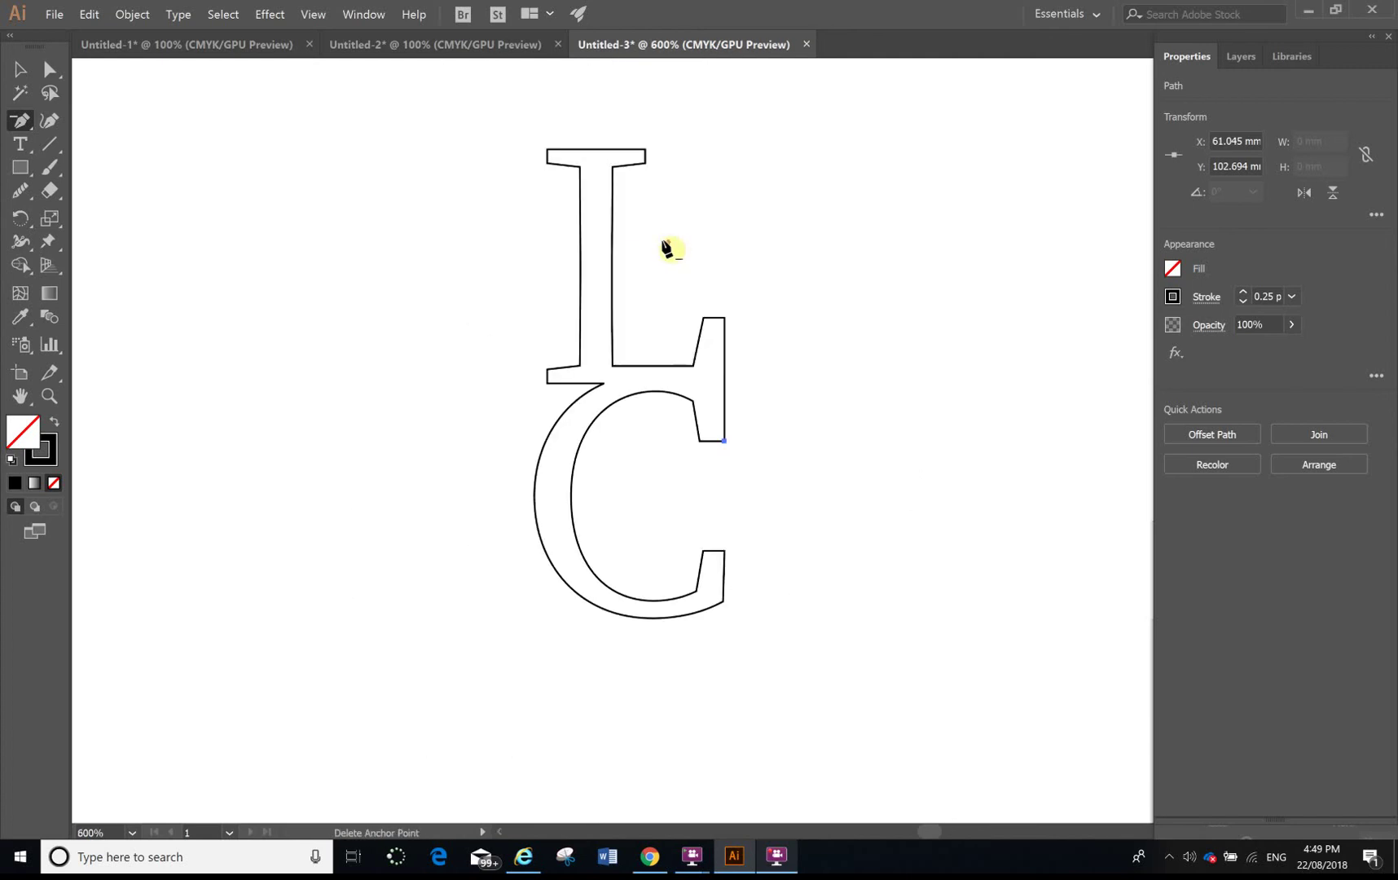
{"action": "scroll", "coordinate": [666, 246], "scroll_direction": "up", "scroll_amount": 1}
{"action": "scroll", "coordinate": [663, 399], "scroll_direction": "down", "scroll_amount": 1}
Select the whole LC monogram and fill it with solid black.
{"action": "left_click", "coordinate": [17, 74]}
{"action": "left_click_drag", "start_coordinate": [421, 115], "coordinate": [914, 738]}
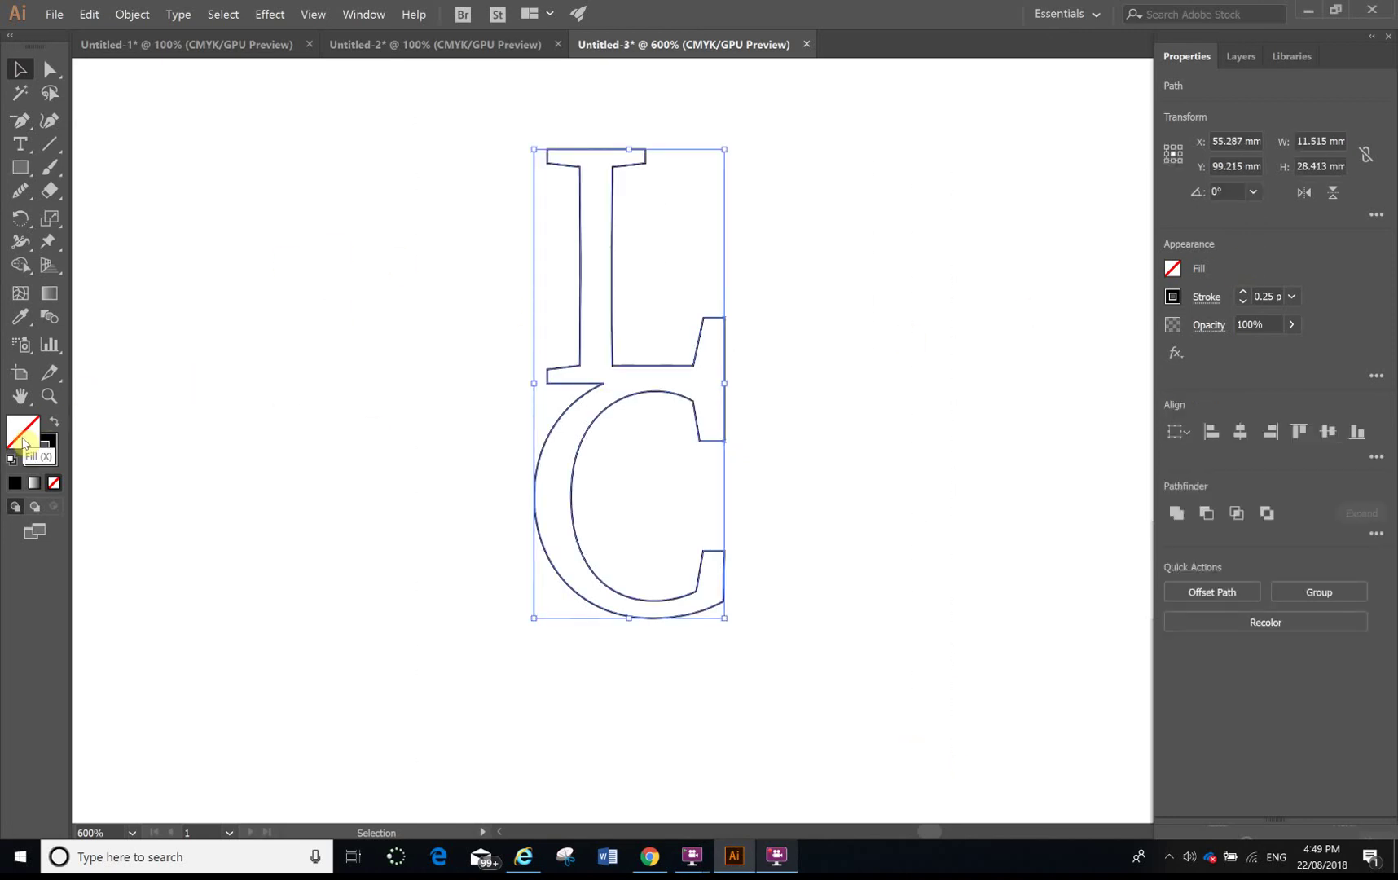
{"action": "left_click", "coordinate": [15, 482]}
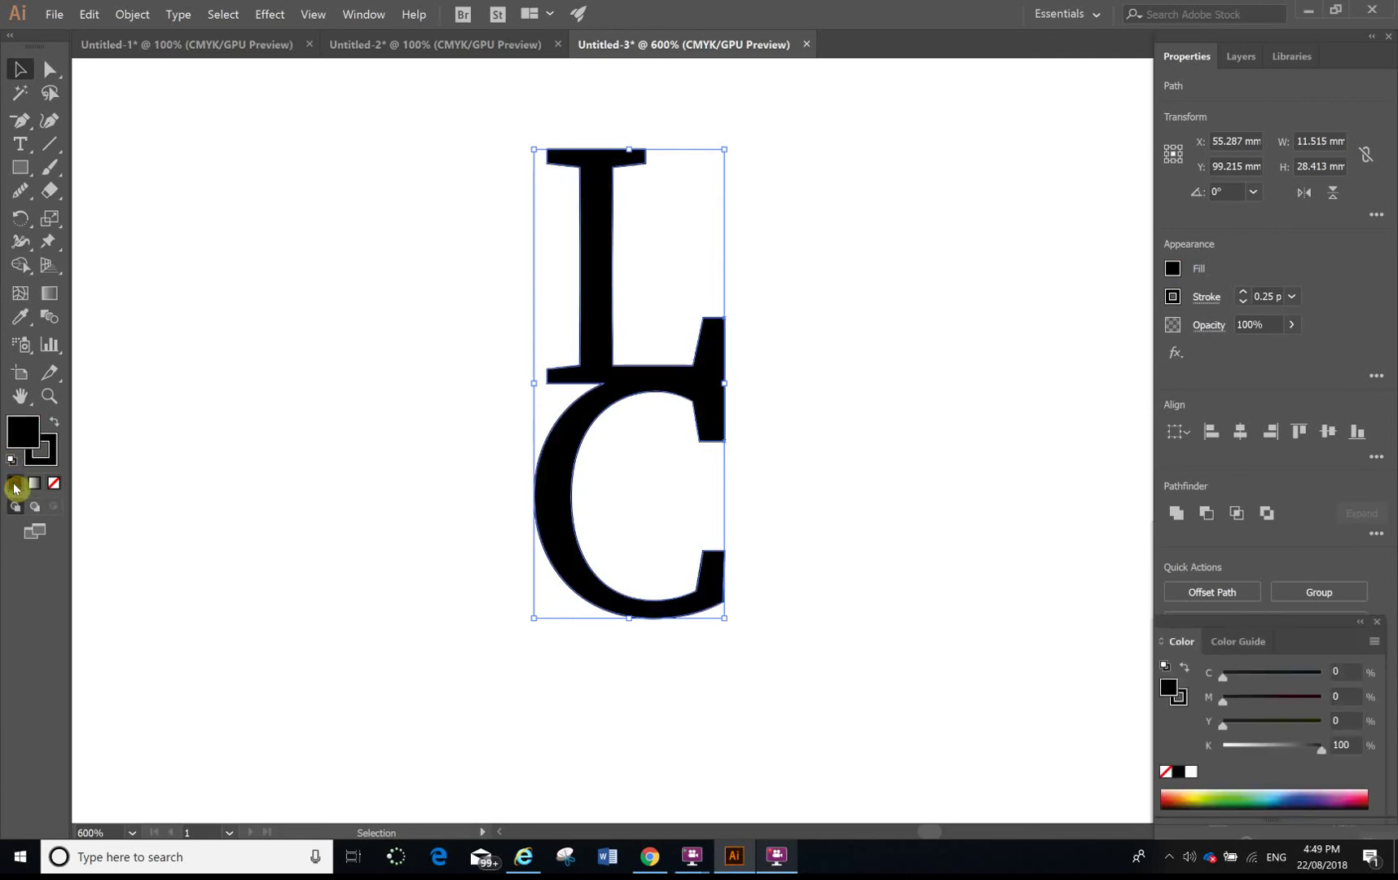
Deselect the solid black LC monogram and compare it with the earlier side-by-side LC letter versions on the canvas.
{"action": "left_click", "coordinate": [43, 449]}
{"action": "left_click", "coordinate": [932, 265]}
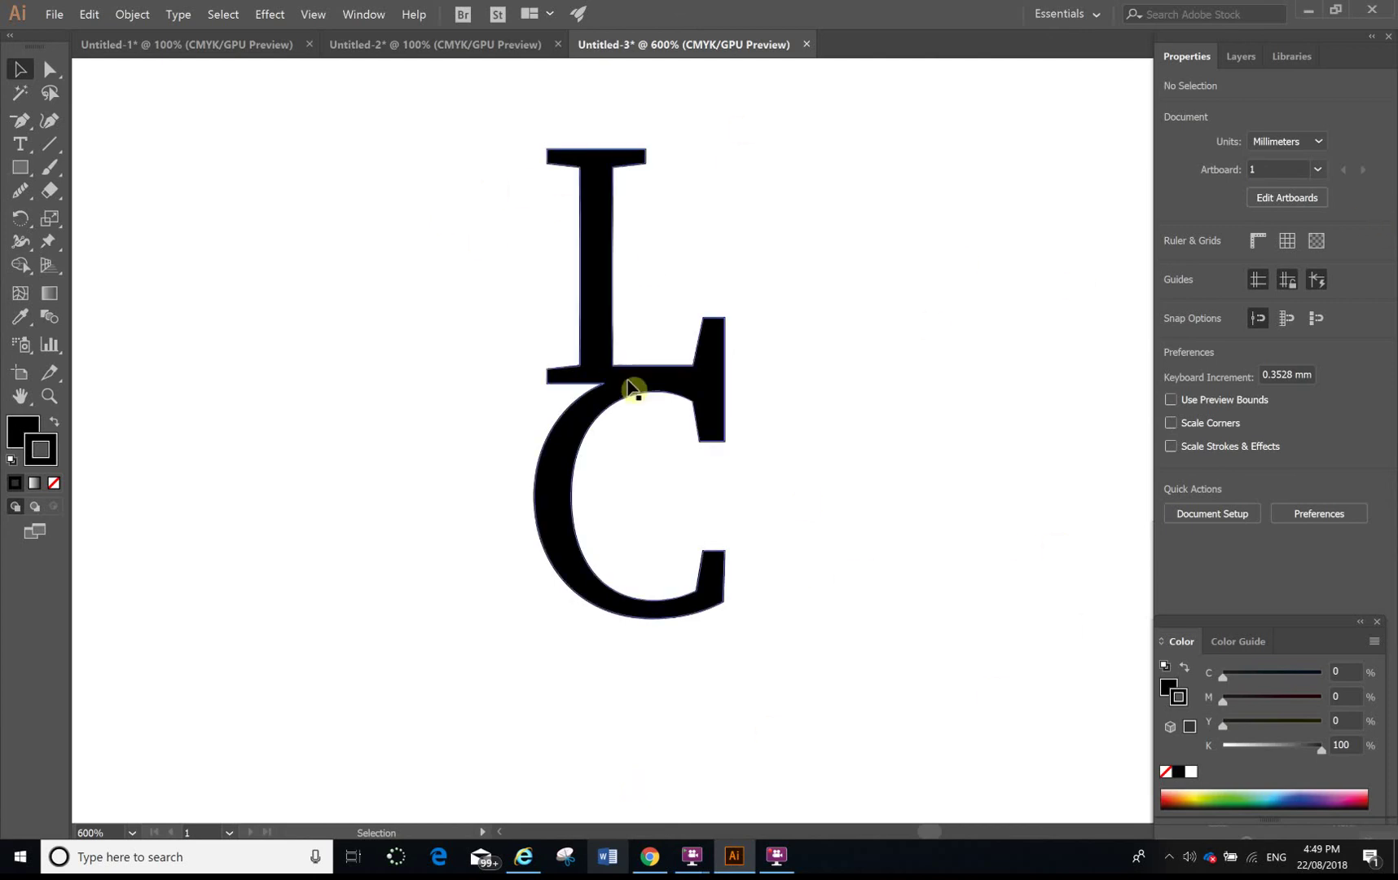
{"action": "scroll", "coordinate": [680, 274], "scroll_direction": "up", "scroll_amount": 10}
{"action": "scroll", "coordinate": [365, 295], "scroll_direction": "up", "scroll_amount": 10}
{"action": "scroll", "coordinate": [382, 269], "scroll_direction": "down", "scroll_amount": 3}
{"action": "scroll", "coordinate": [382, 268], "scroll_direction": "down", "scroll_amount": 15}
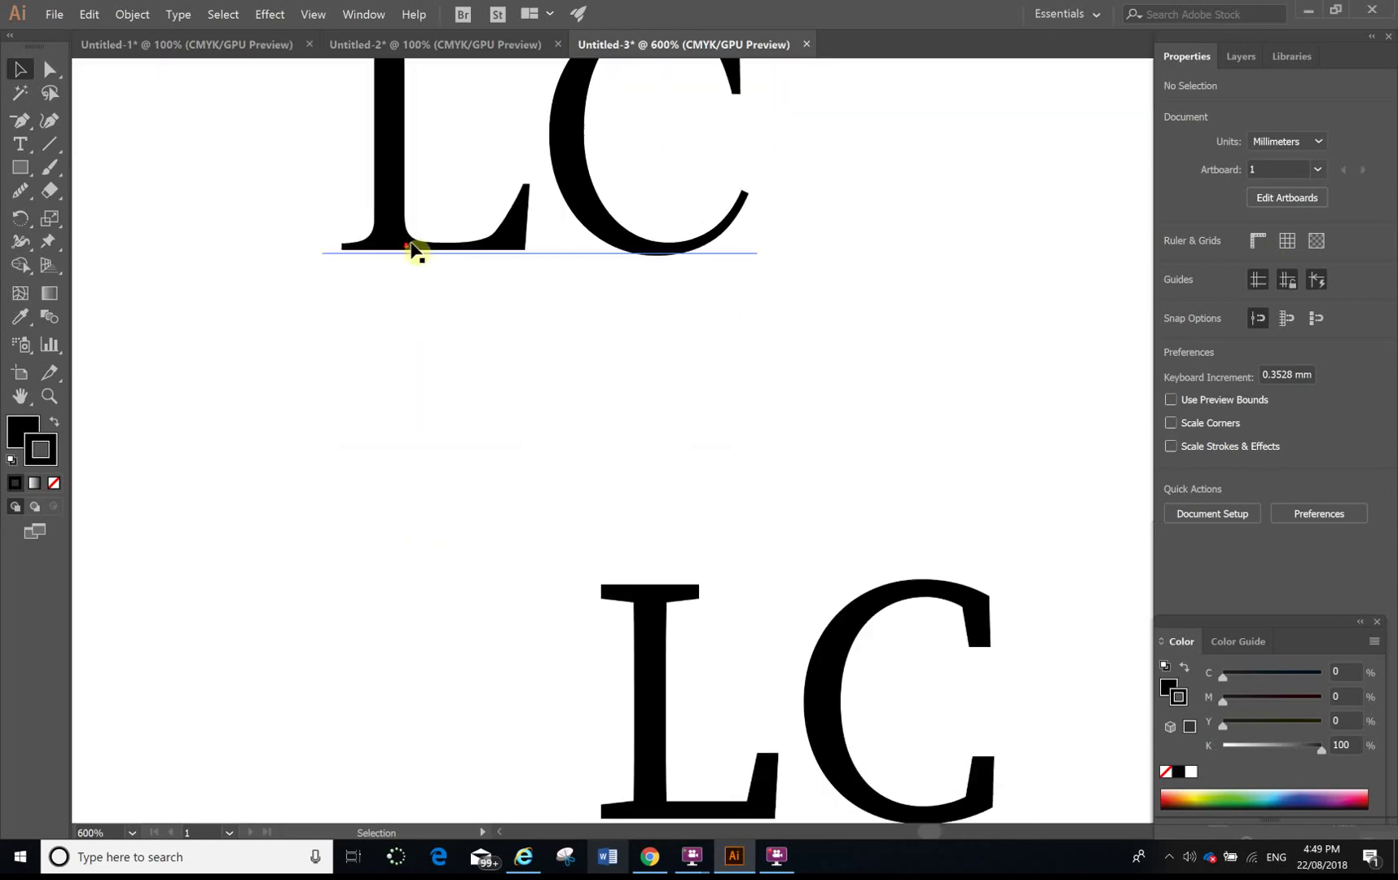
{"action": "scroll", "coordinate": [559, 299], "scroll_direction": "down", "scroll_amount": 5}
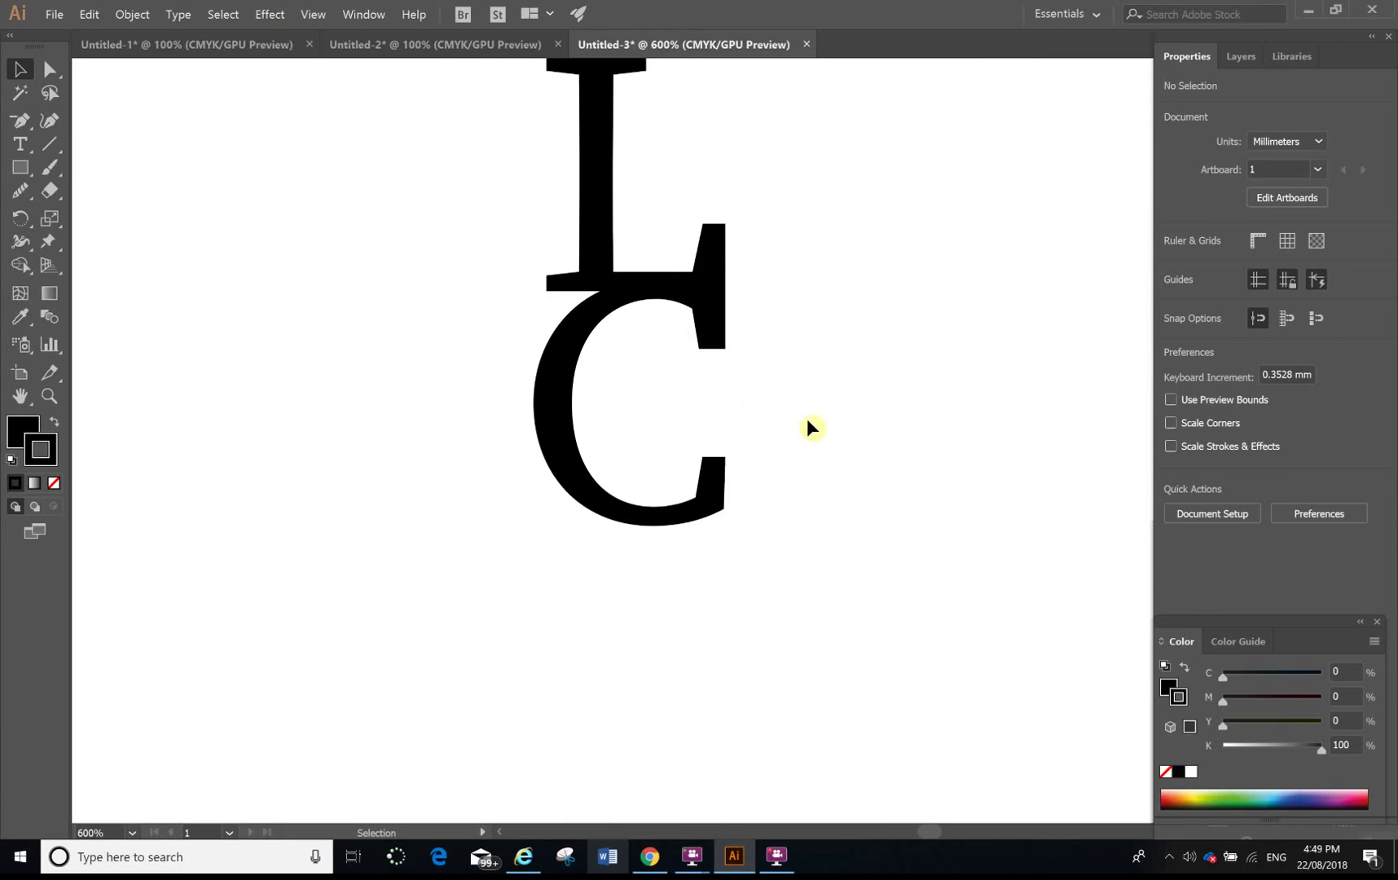
{"action": "mouse_move", "coordinate": [546, 853]}
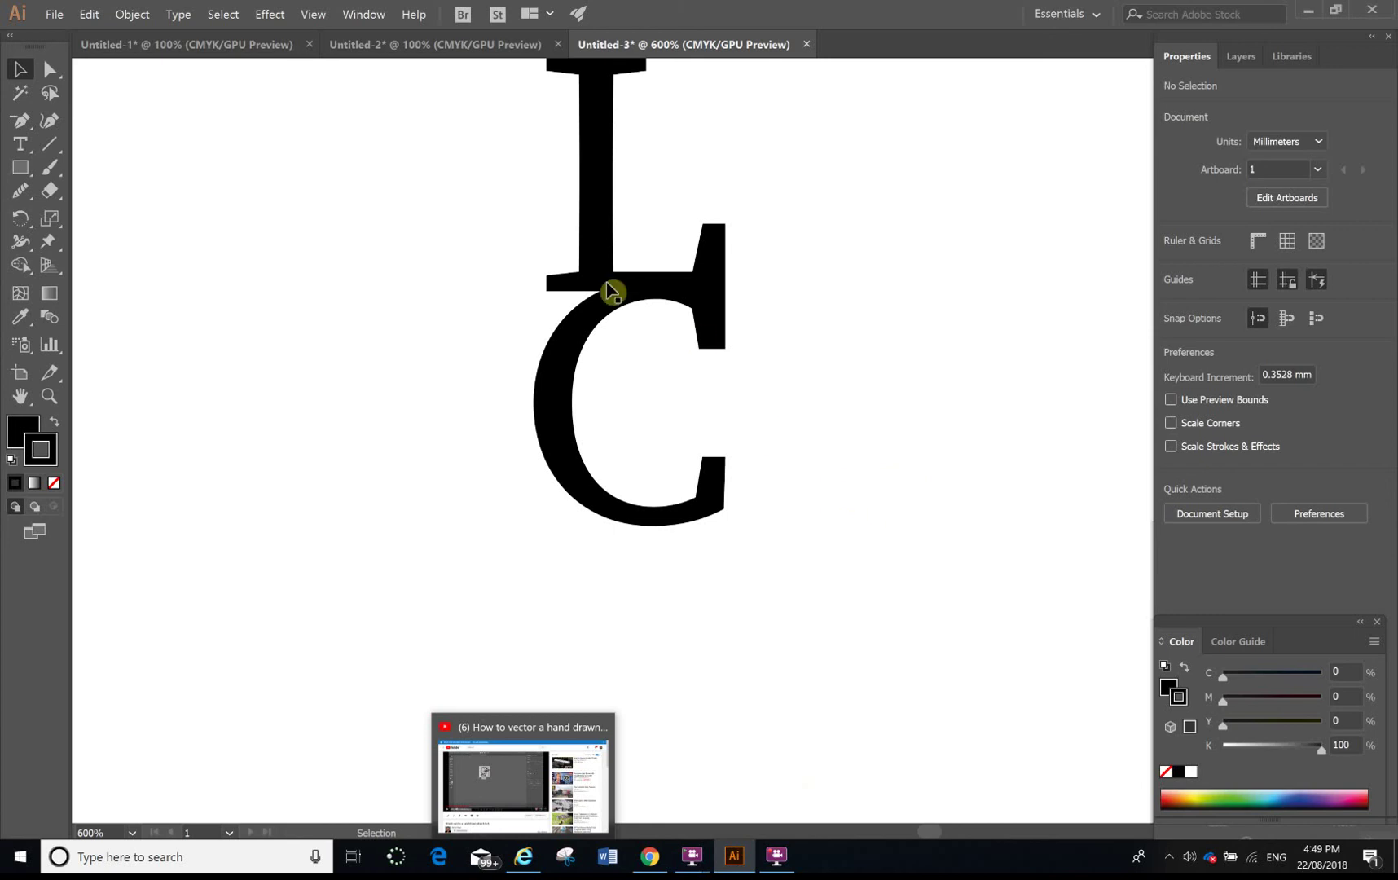
{"action": "mouse_move", "coordinate": [782, 865]}
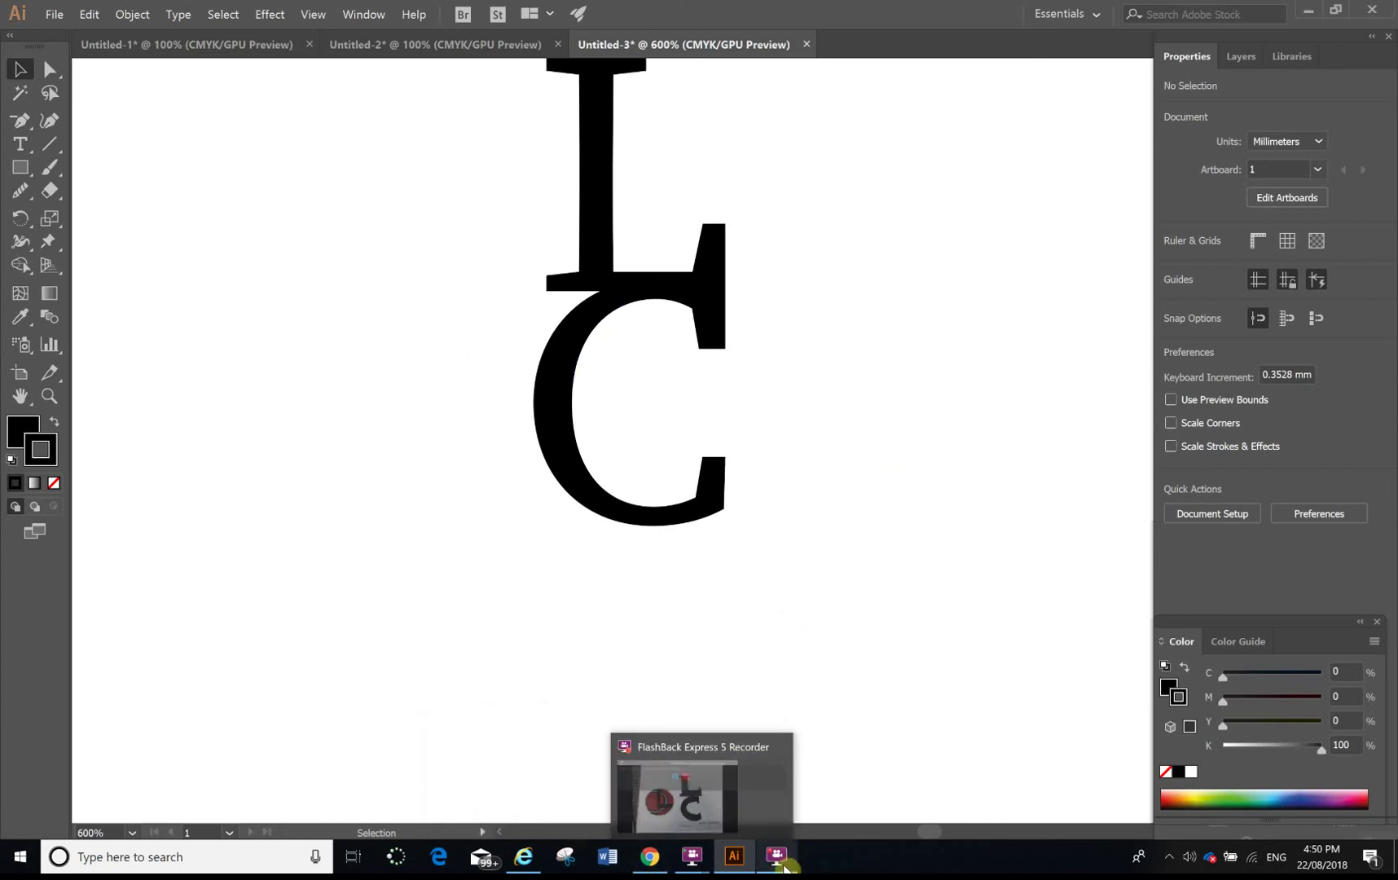
{"action": "mouse_move", "coordinate": [796, 826]}
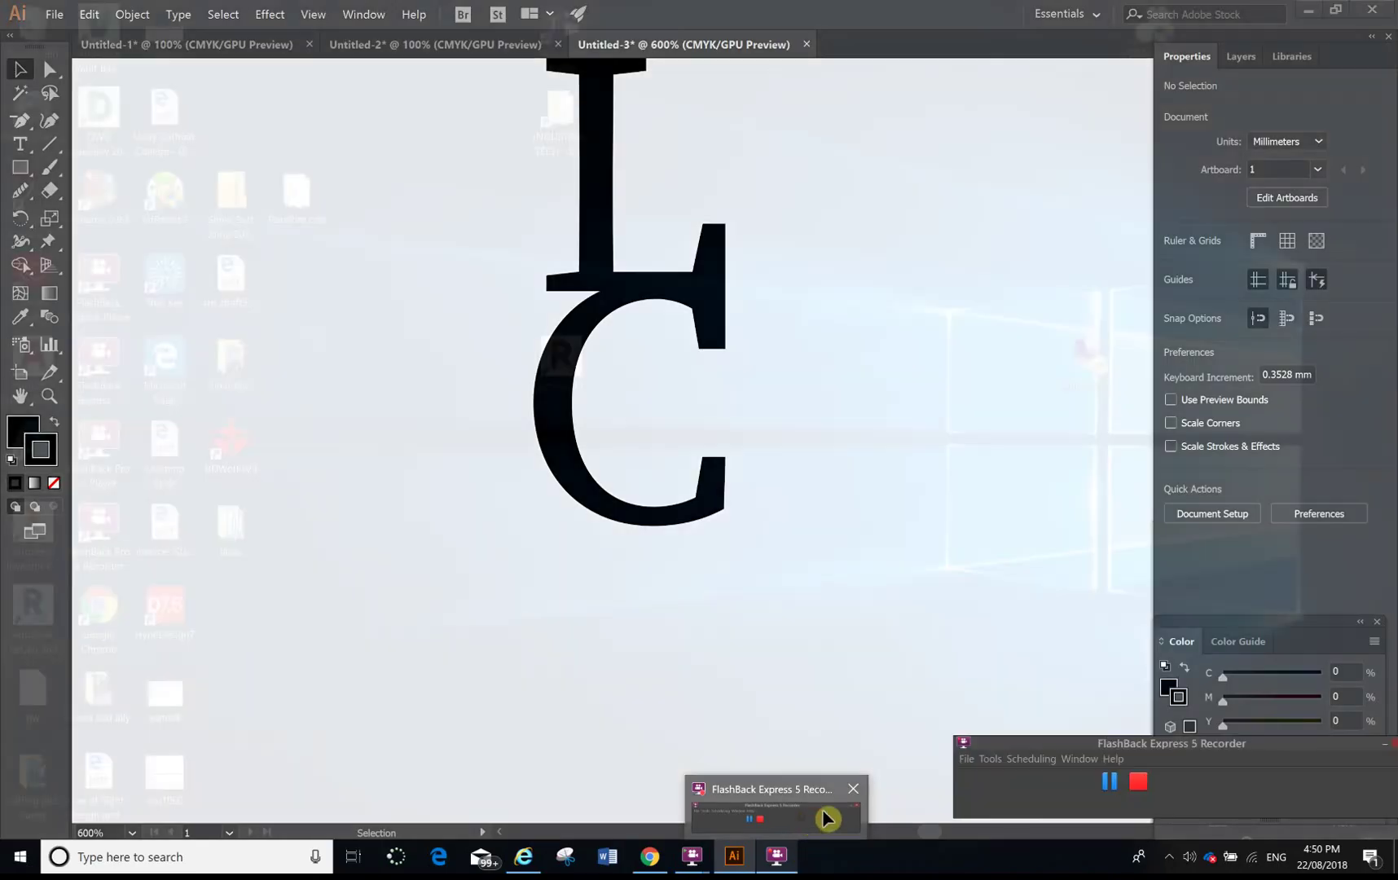
{"action": "left_click", "coordinate": [818, 816]}
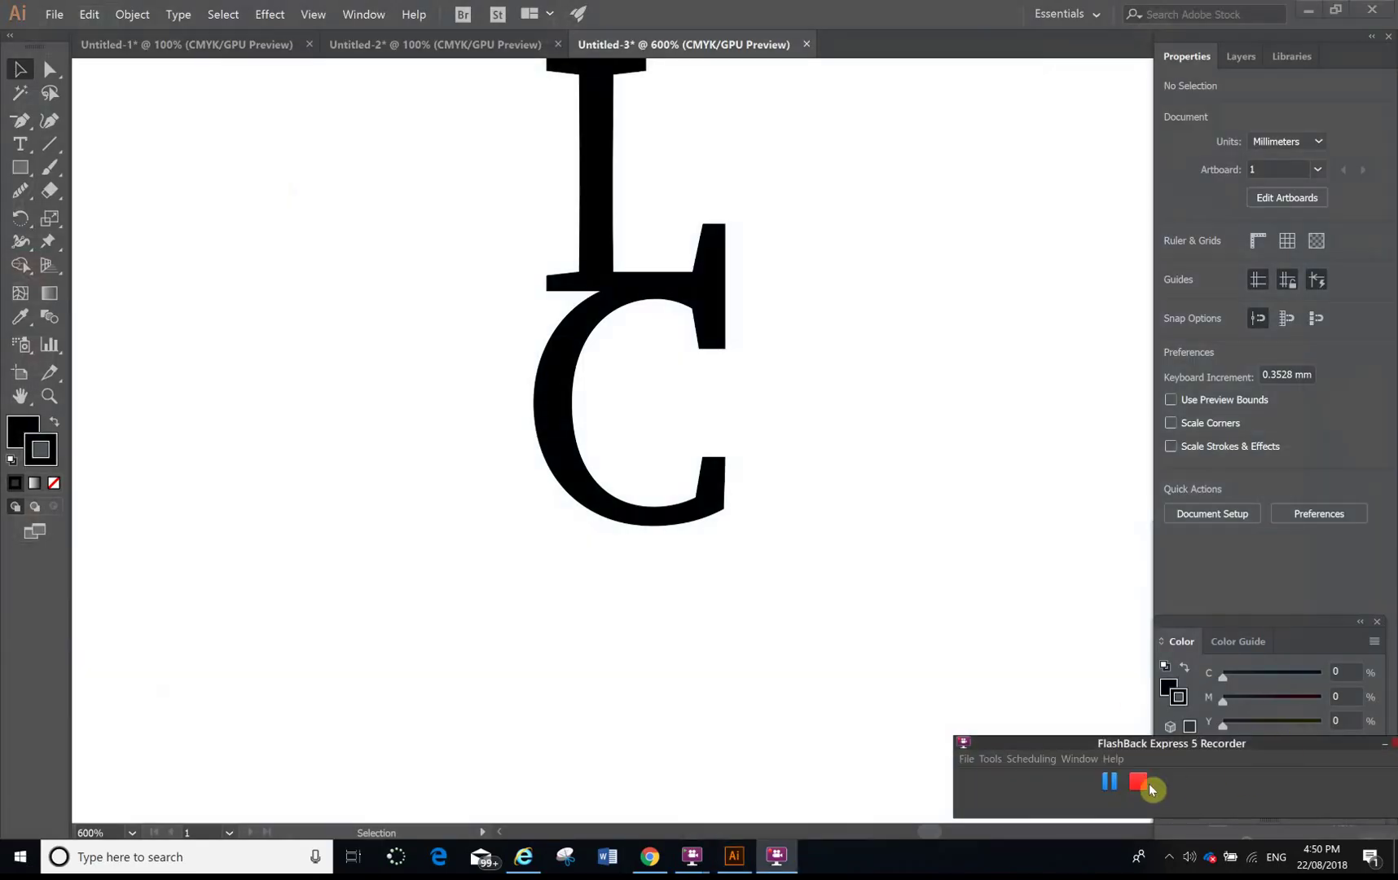